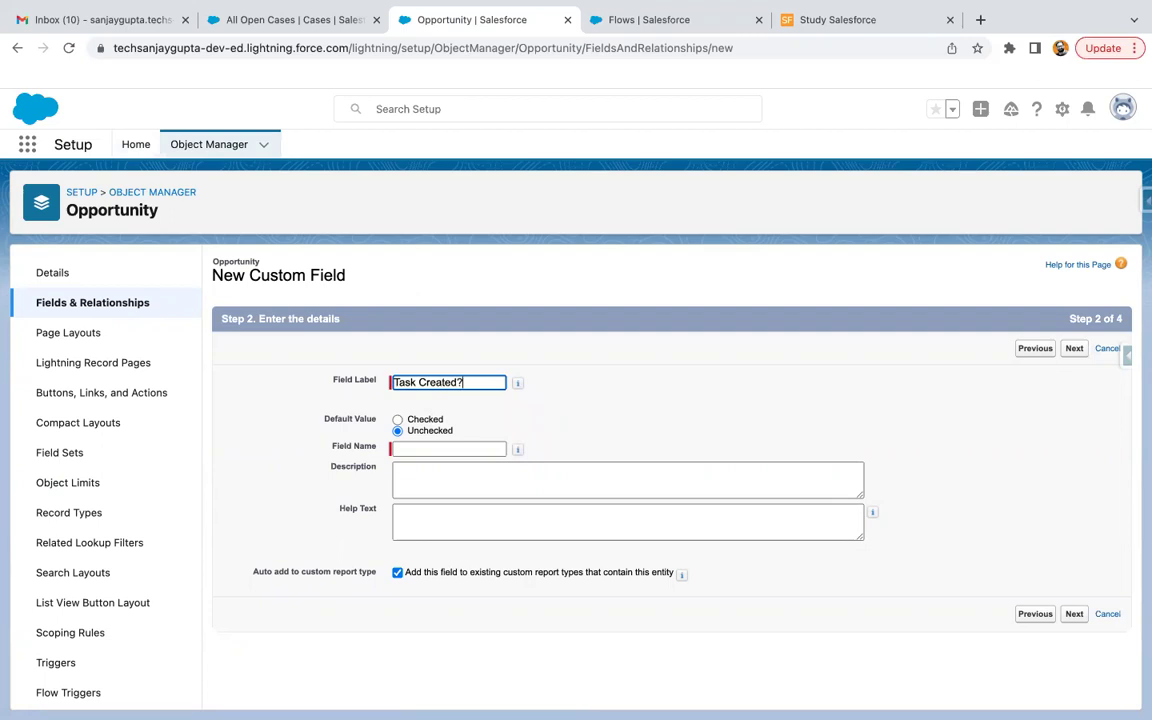
- Make the Task Created? checkbox field visible to all profiles, exclude it from every page layout and save it
click(619, 411)
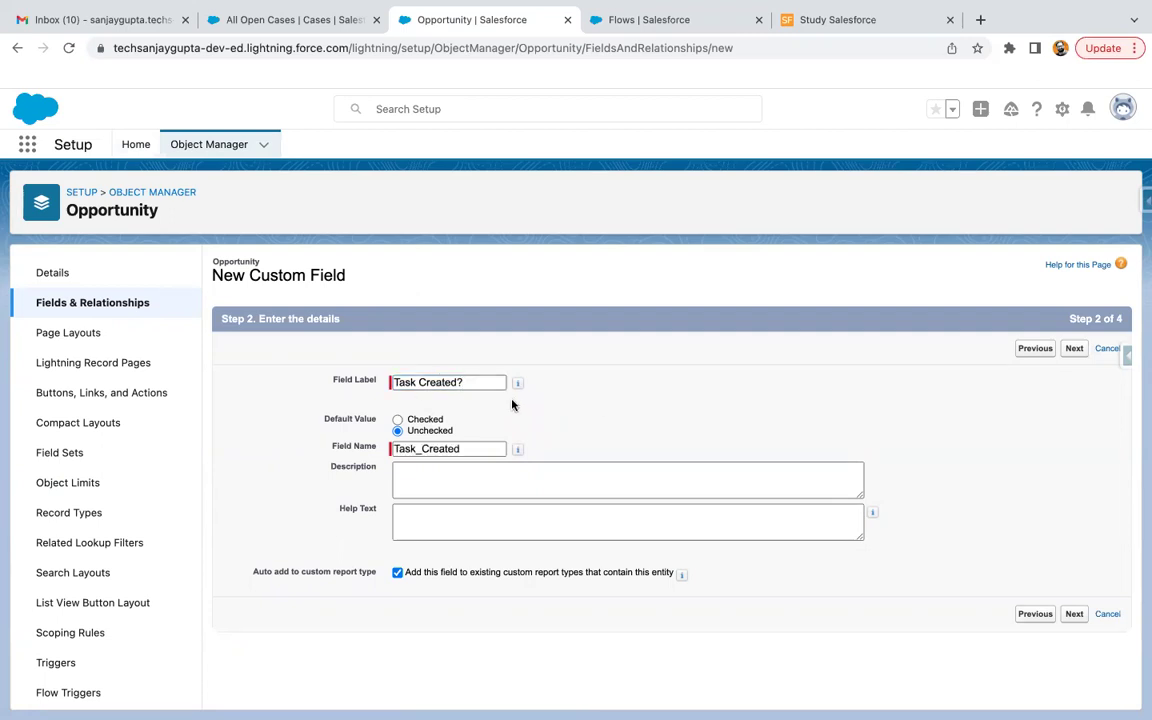
click(1076, 349)
click(790, 487)
scroll(861, 460, down, 3)
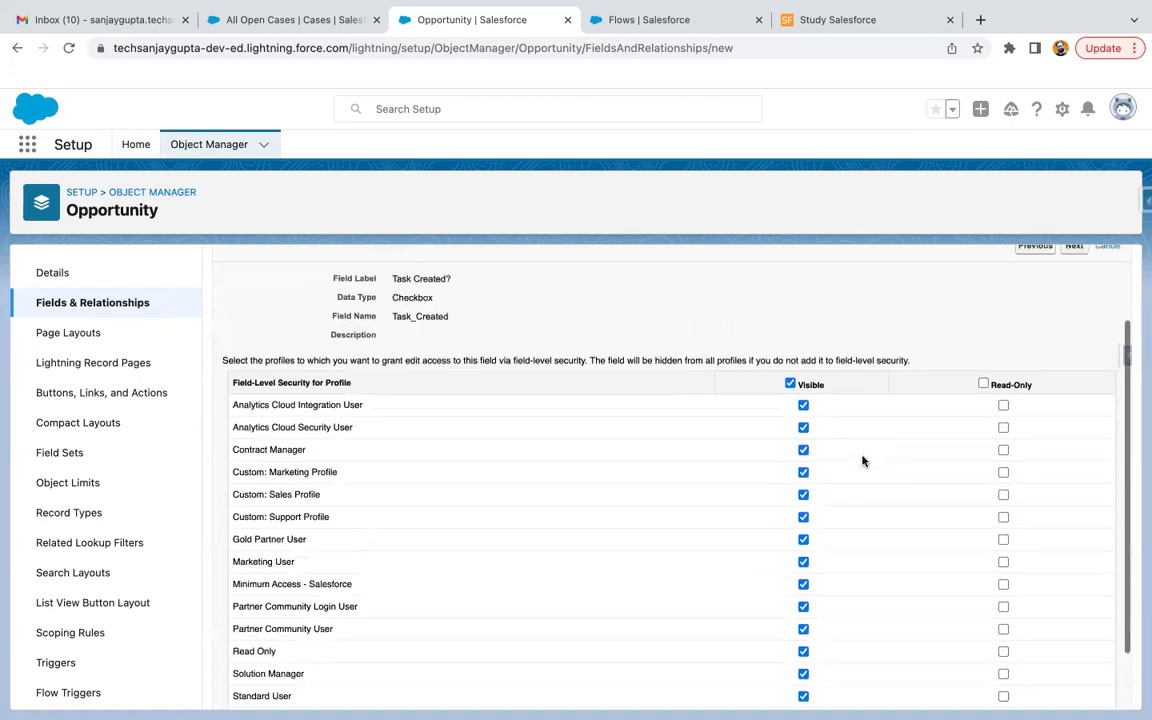
scroll(862, 460, up, 3)
click(1074, 349)
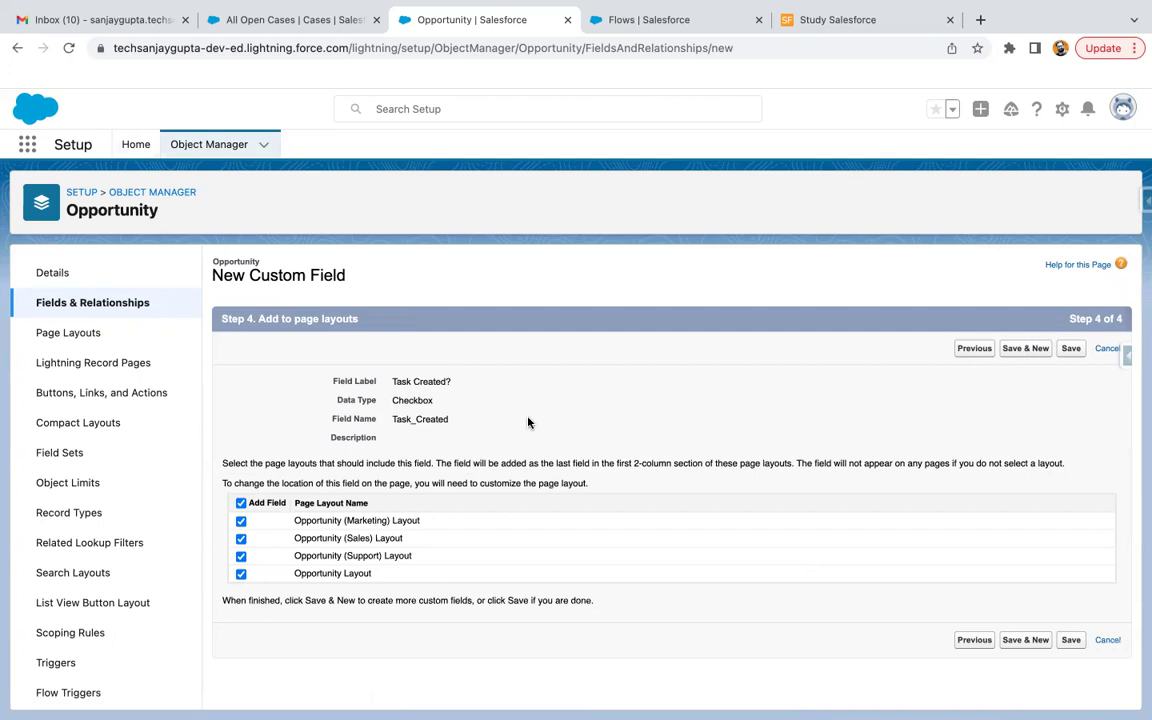
click(240, 503)
click(1071, 349)
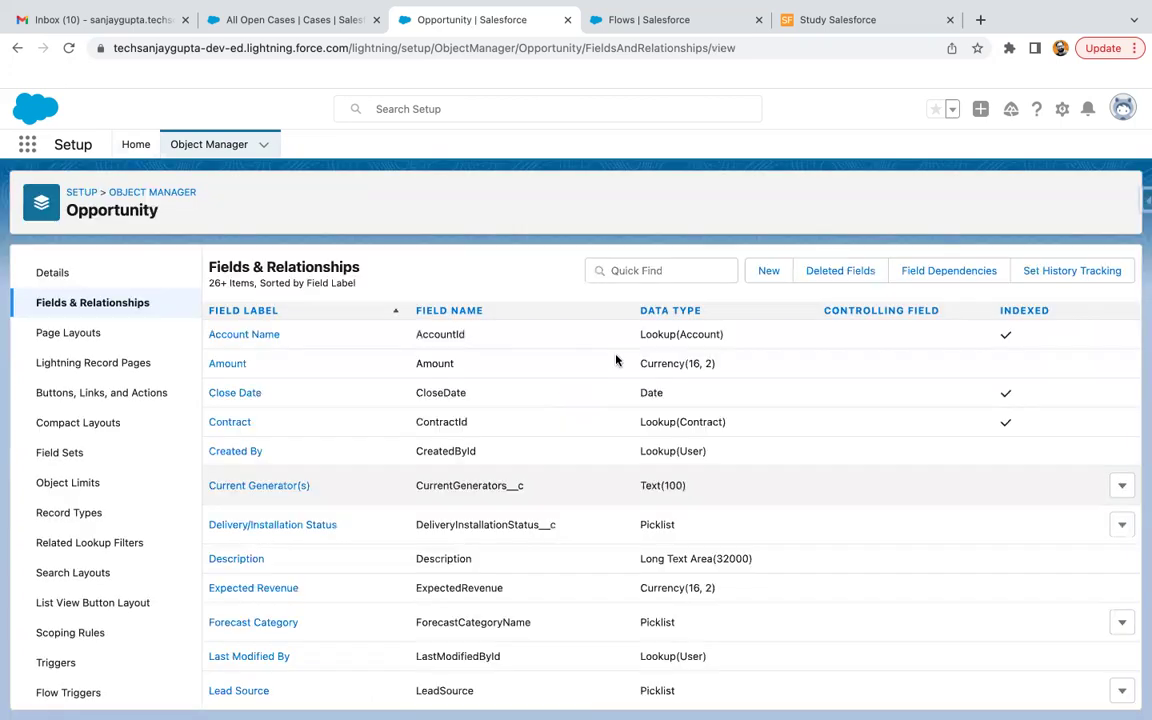
- Create a new Schedule-Triggered Flow from the Flows setup page
click(628, 20)
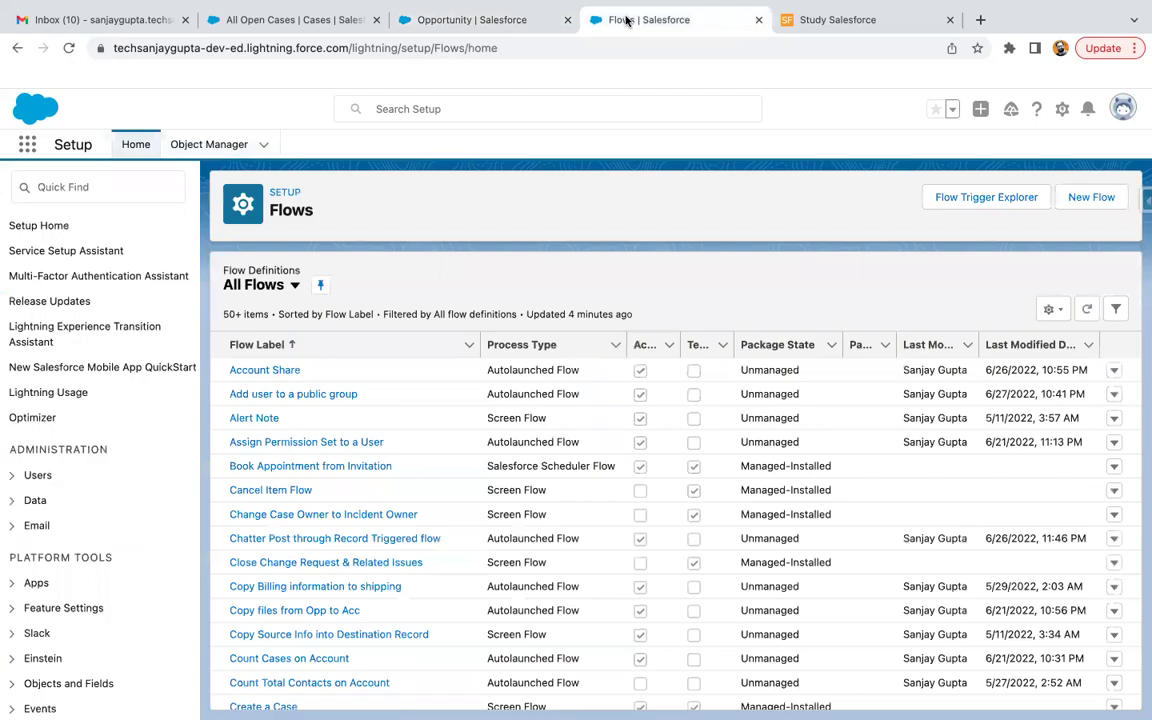
click(1097, 199)
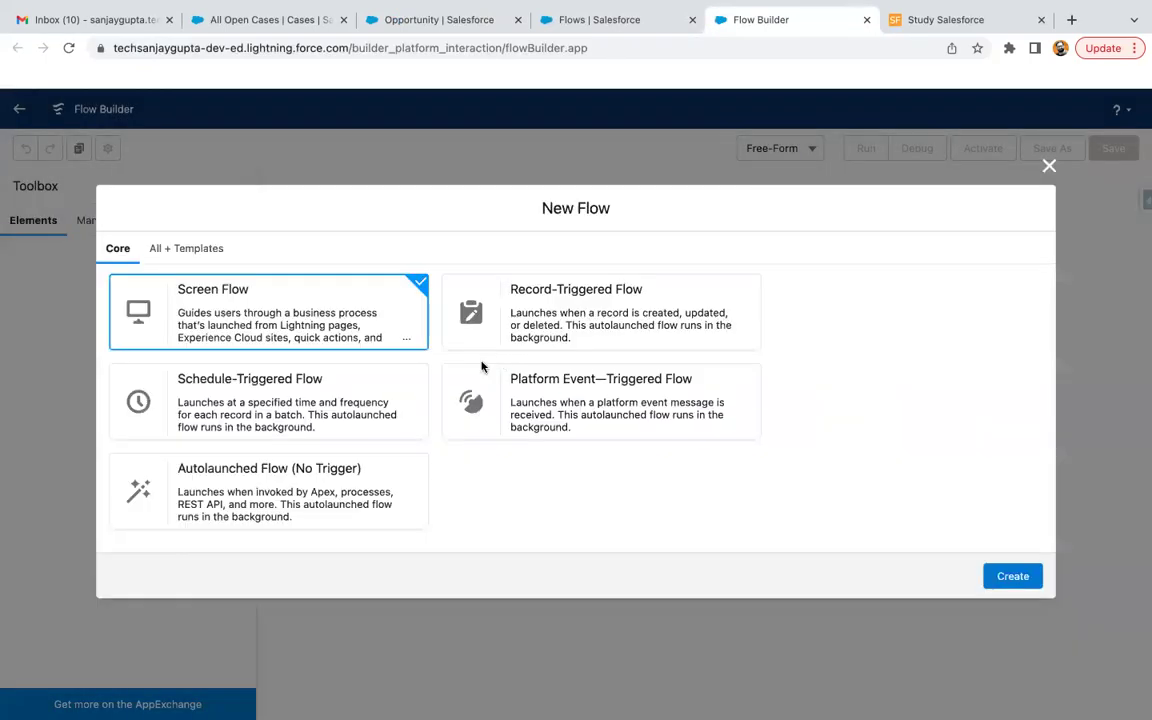
click(310, 426)
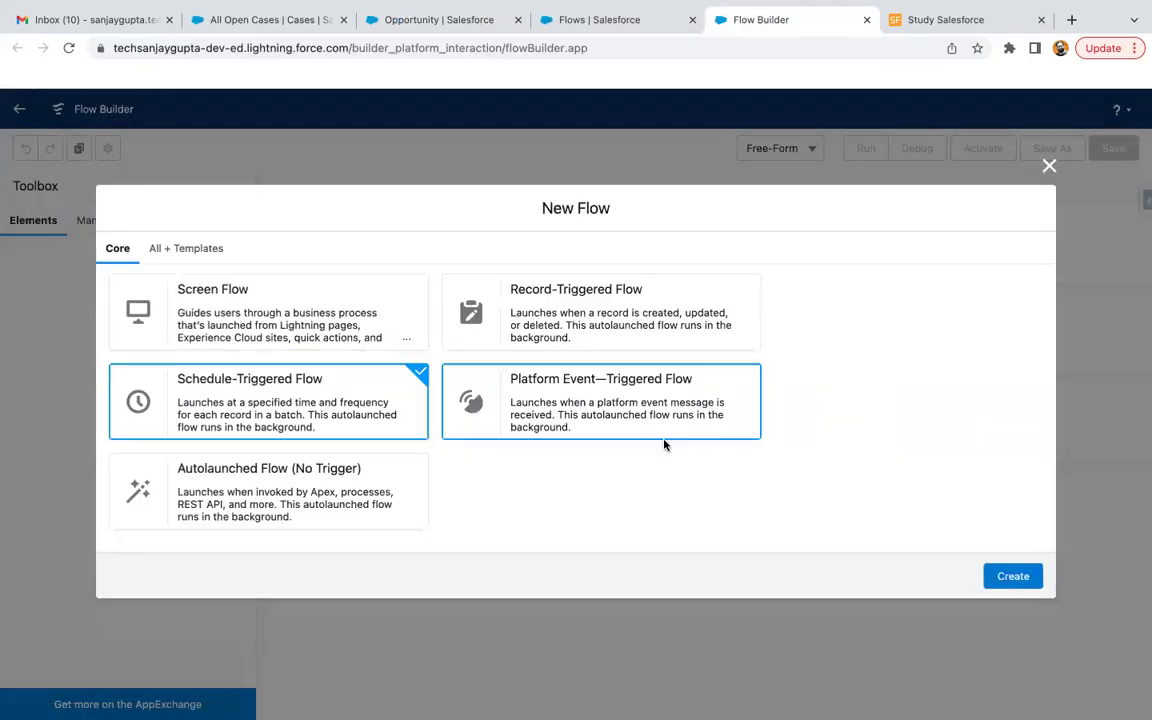
click(1015, 578)
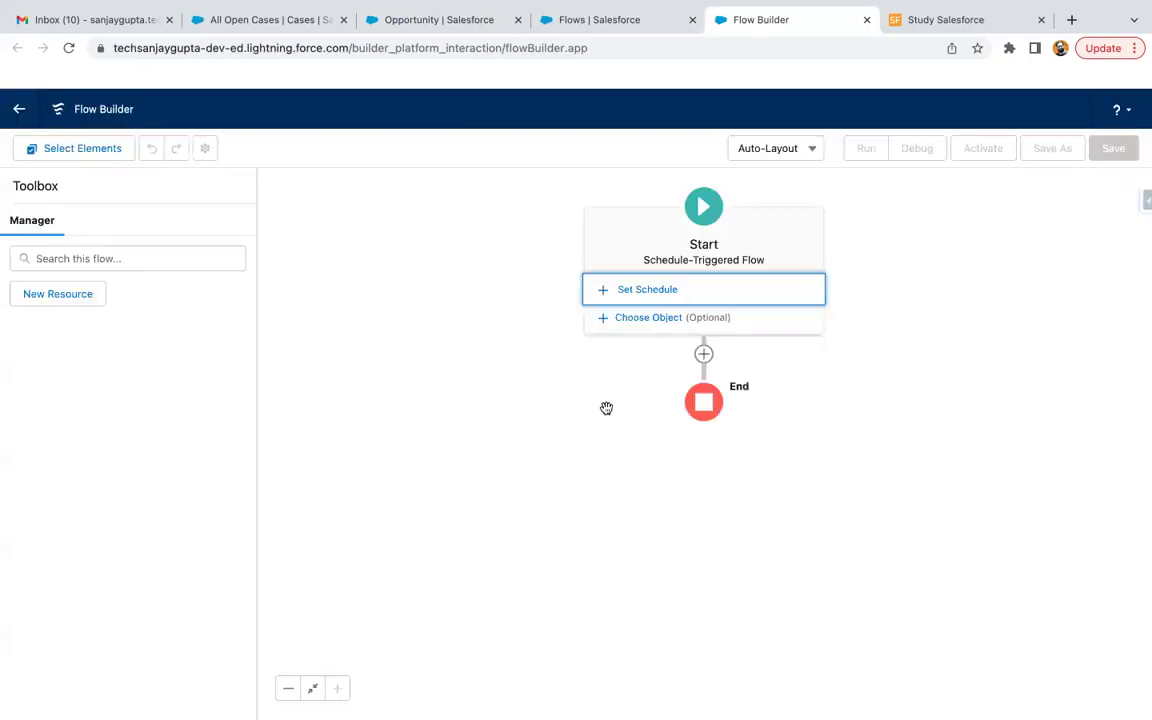
- Set the frequency of the flow's schedule to Daily
click(648, 290)
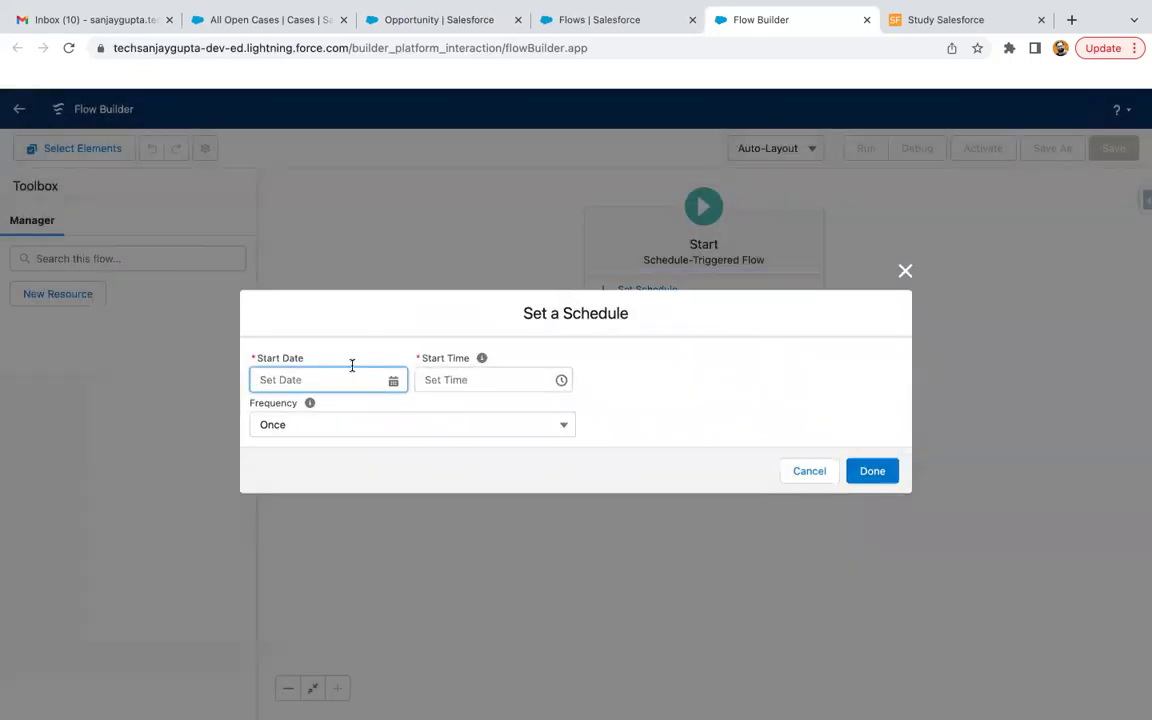
click(395, 425)
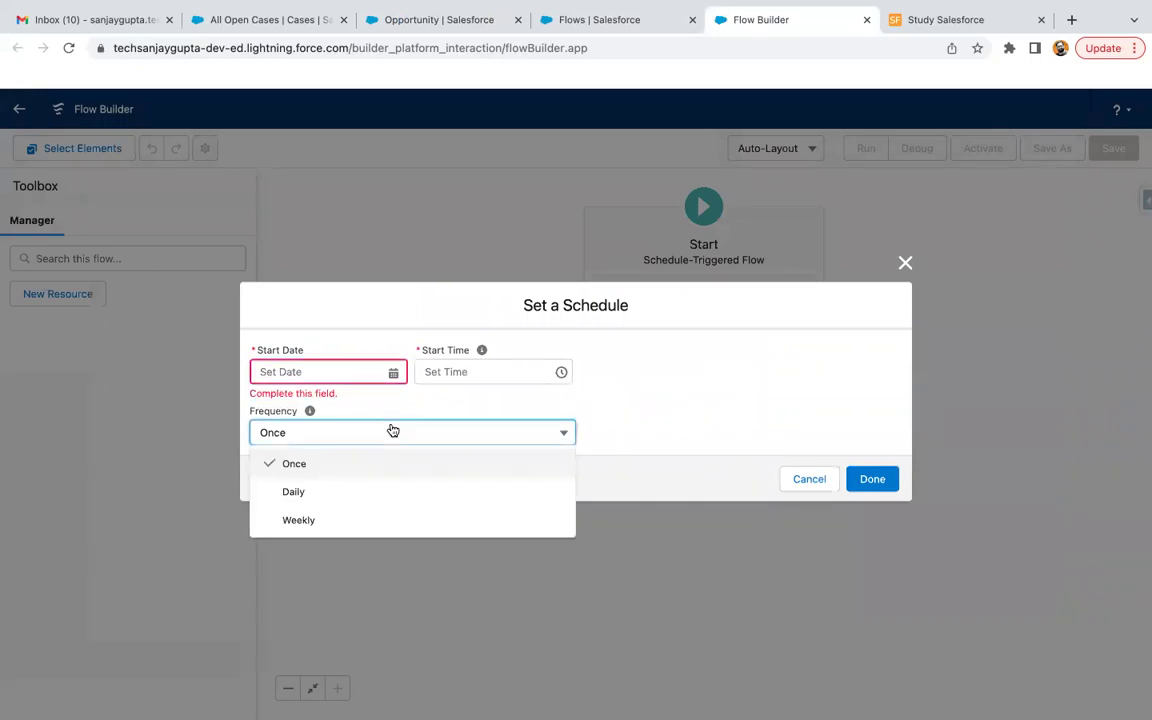
click(303, 491)
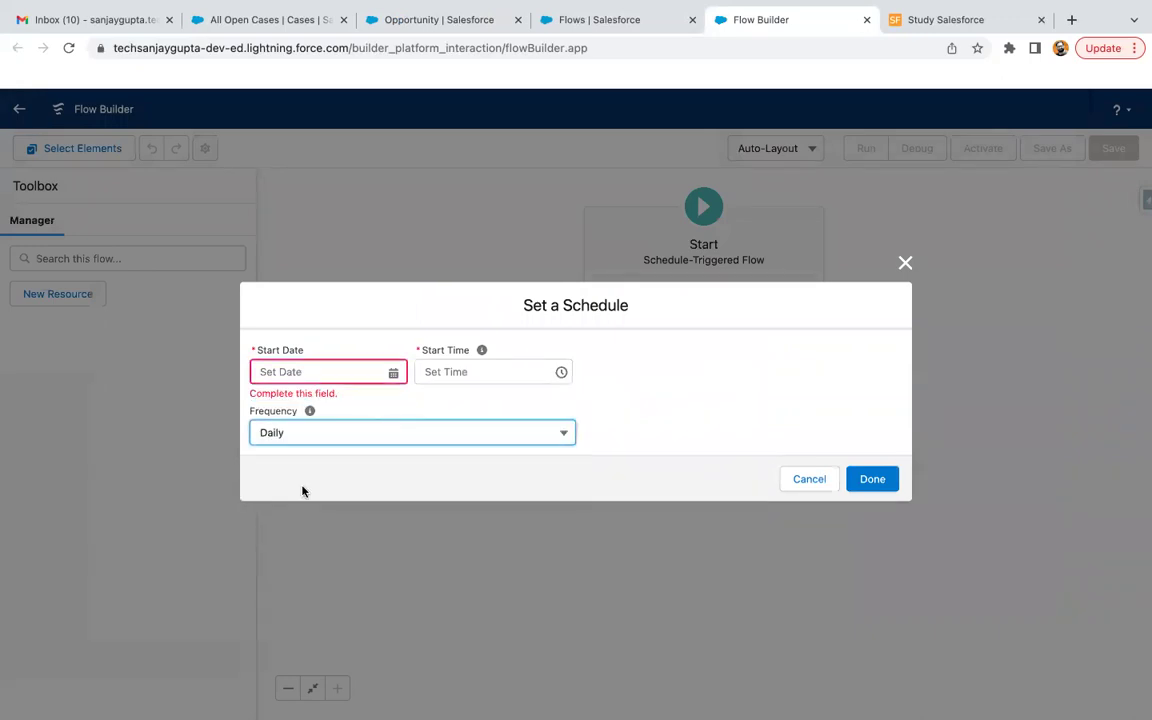
click(434, 433)
click(436, 435)
click(850, 476)
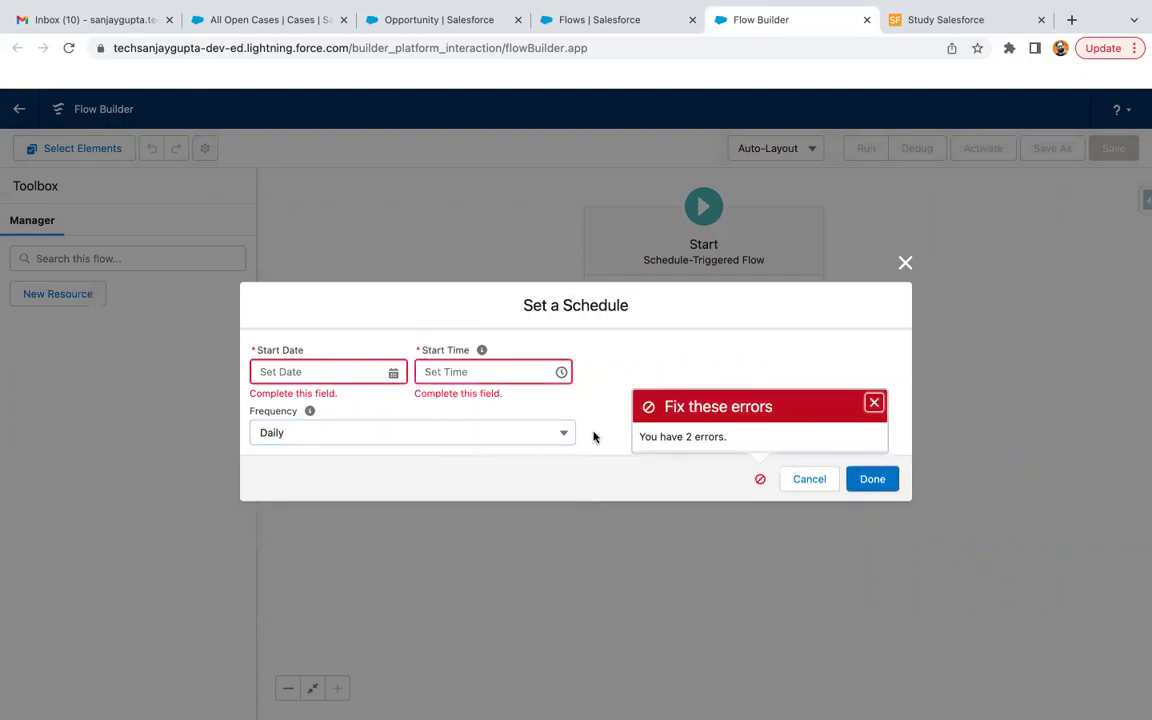
- Set the schedule to start on Jul 5, 2022 at 11:00 PM and confirm it
click(393, 372)
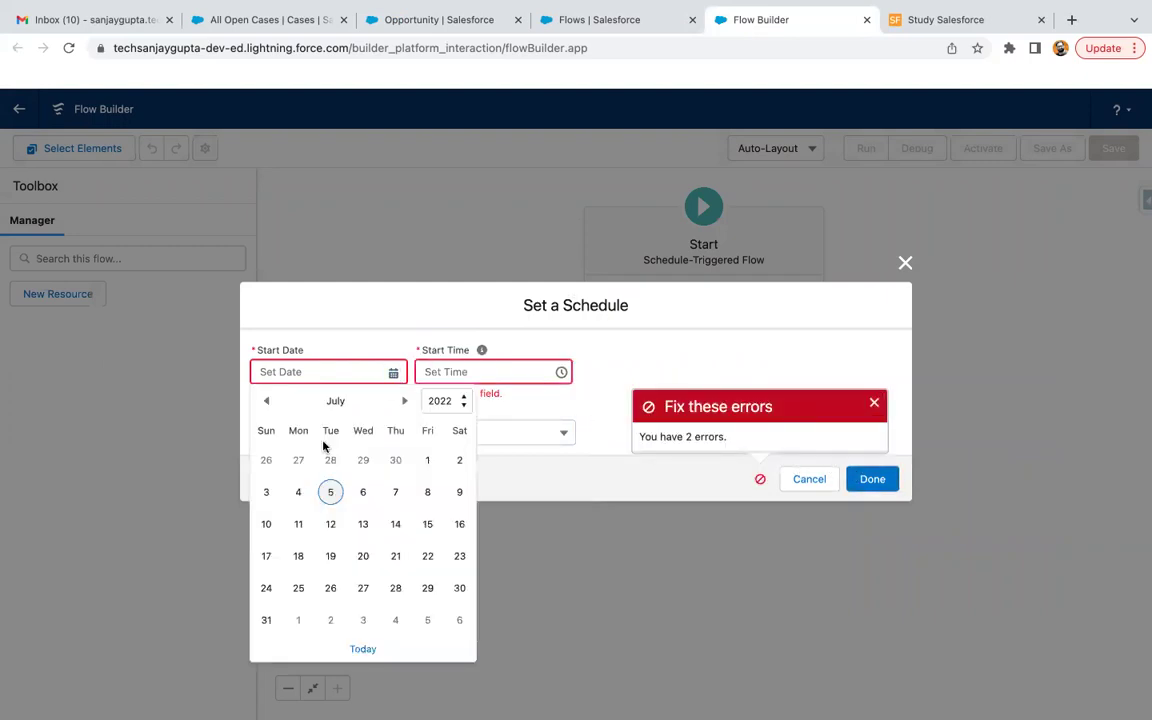
click(329, 491)
click(512, 370)
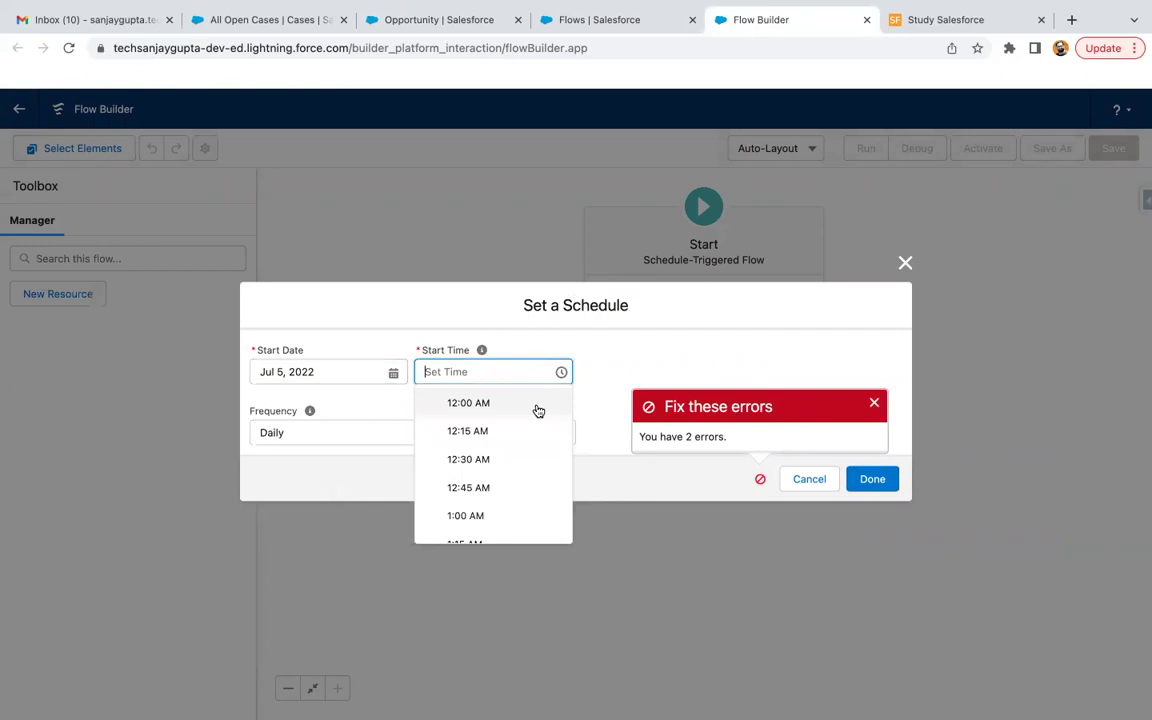
scroll(518, 488, down, 6)
scroll(519, 489, down, 10)
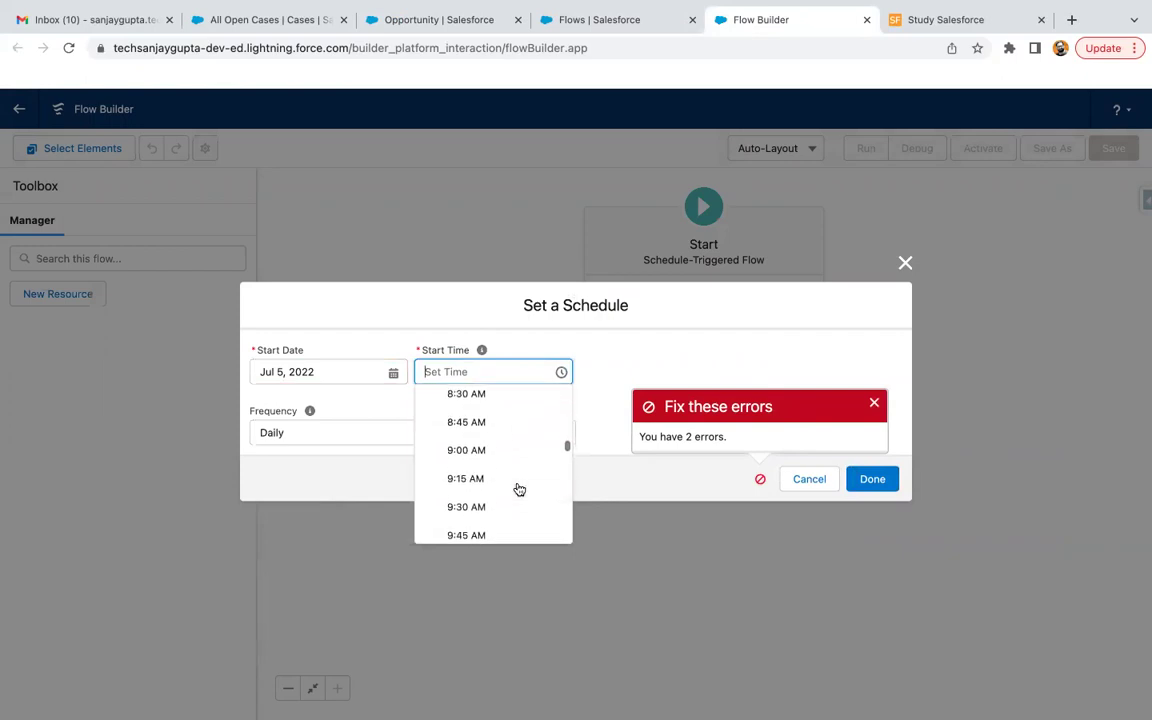
scroll(519, 489, down, 7)
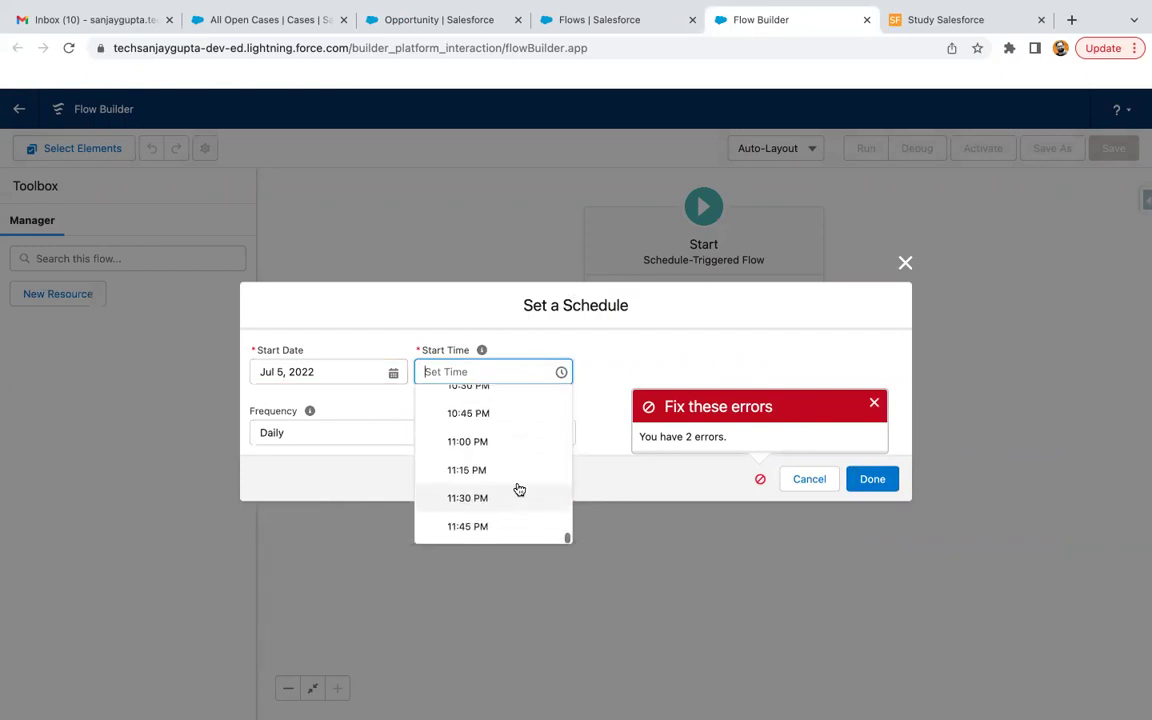
click(510, 443)
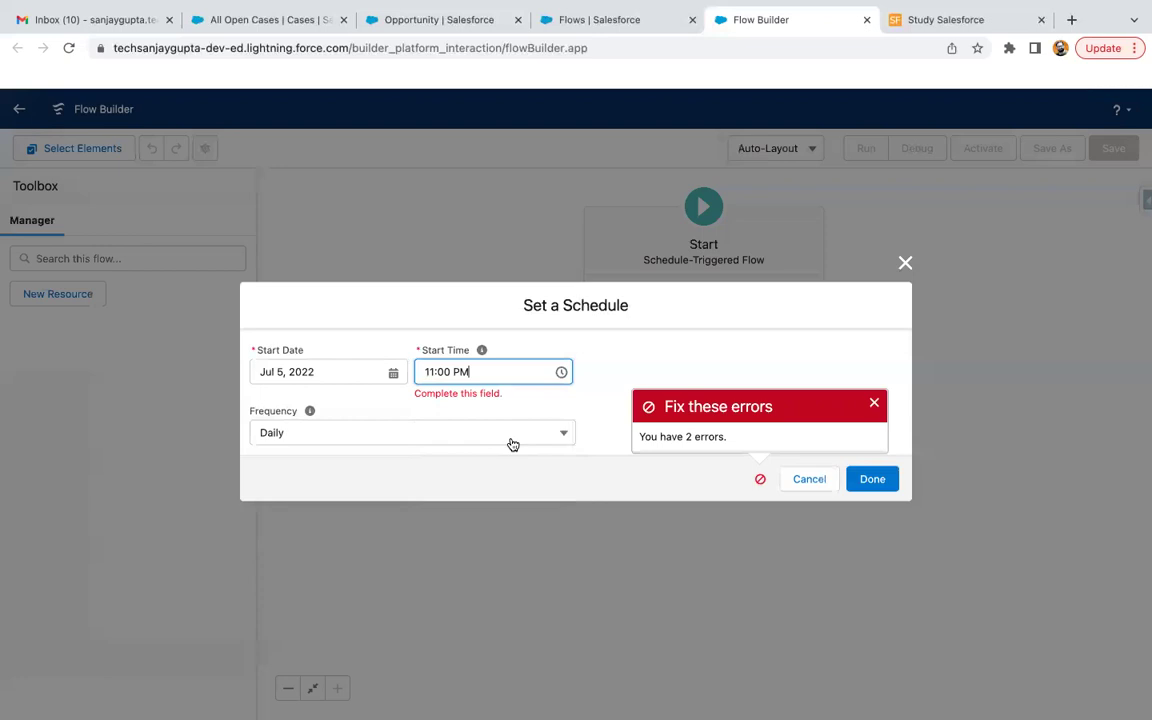
click(888, 480)
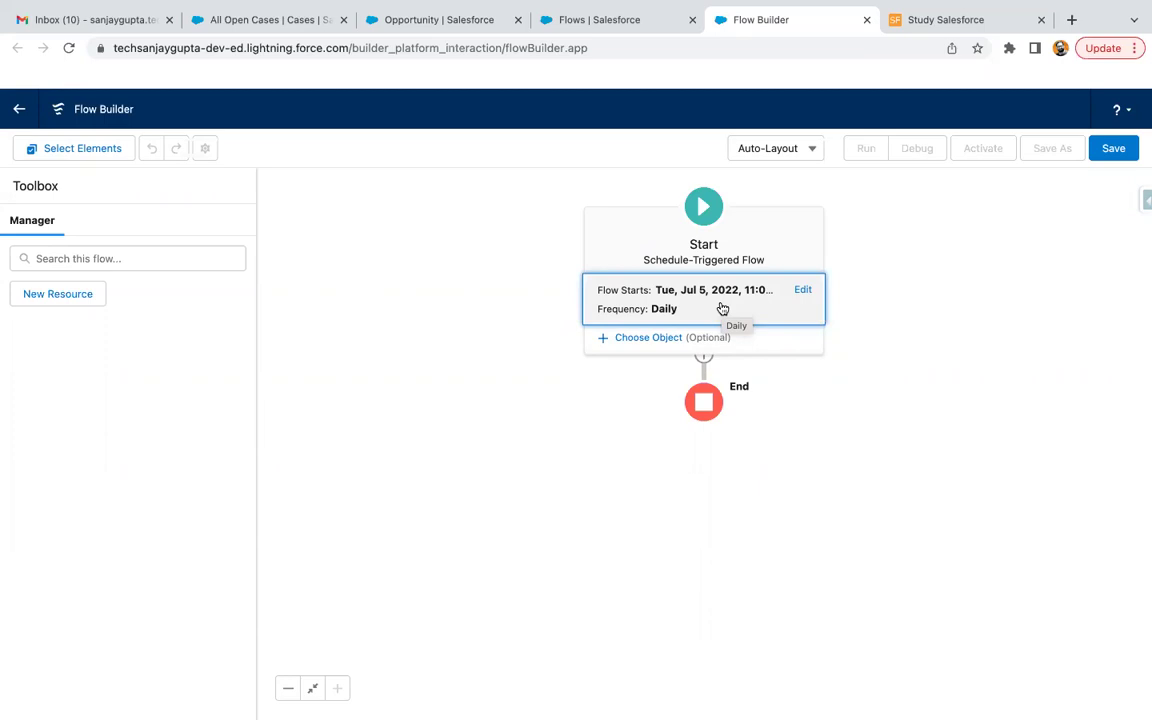
- Choose Opportunity as the object whose records the scheduled flow runs on
click(635, 339)
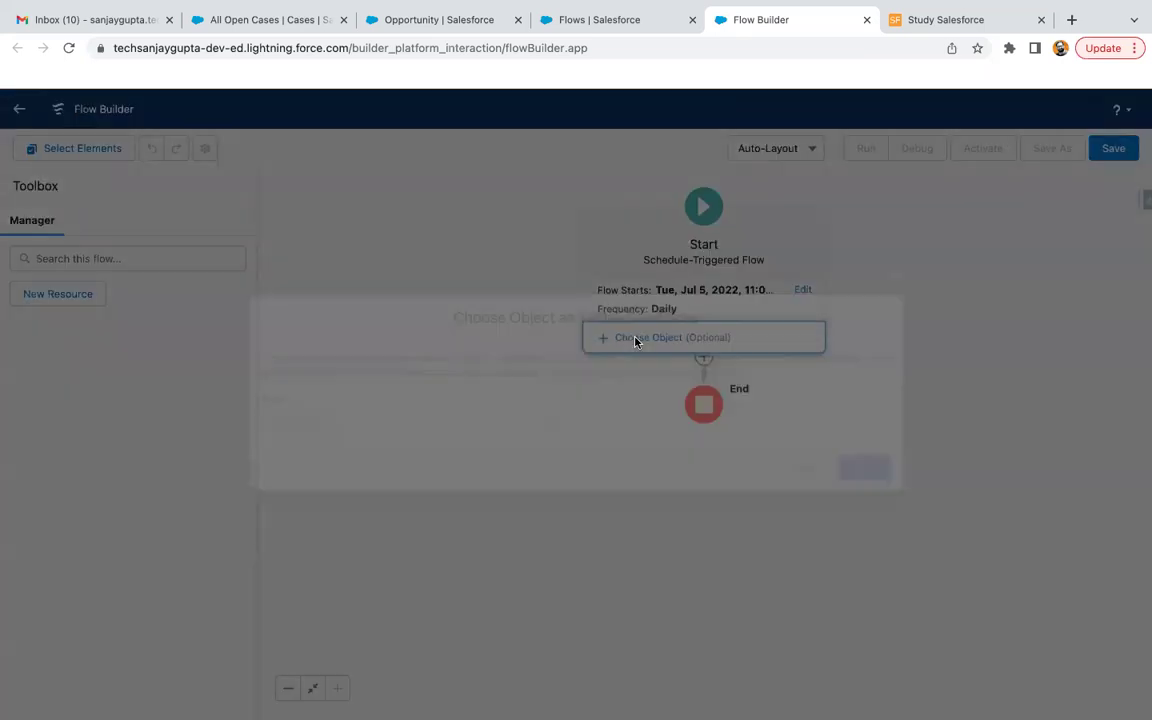
click(368, 421)
text(opp)
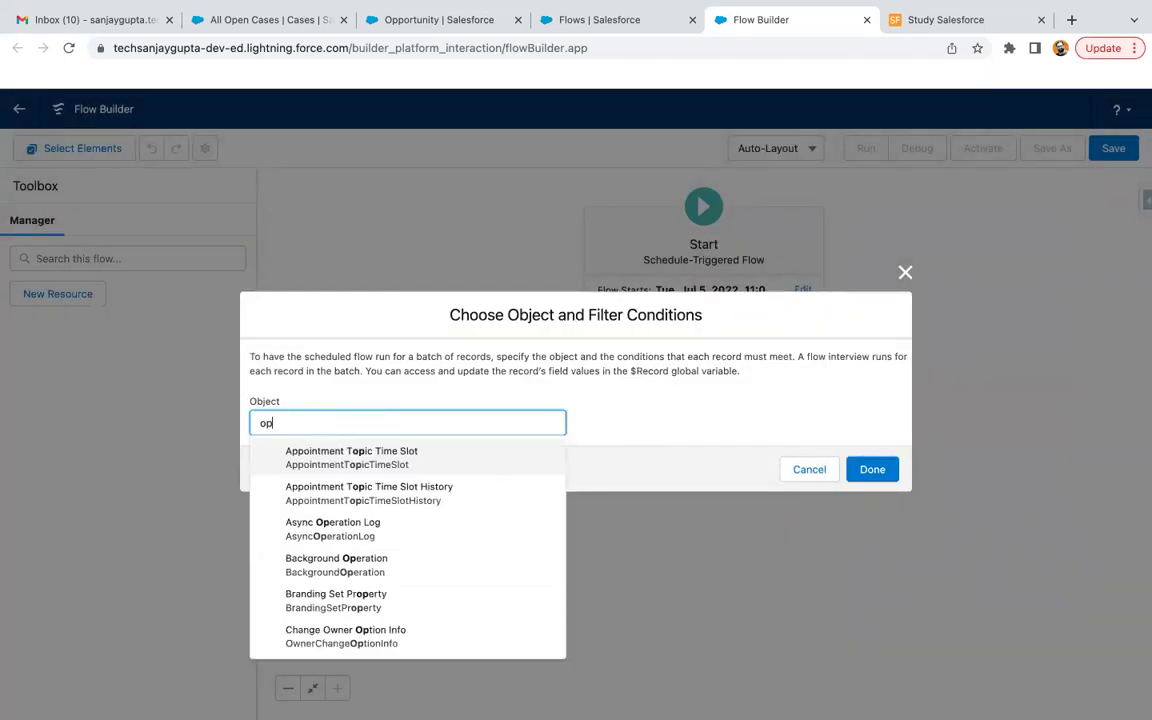
click(340, 456)
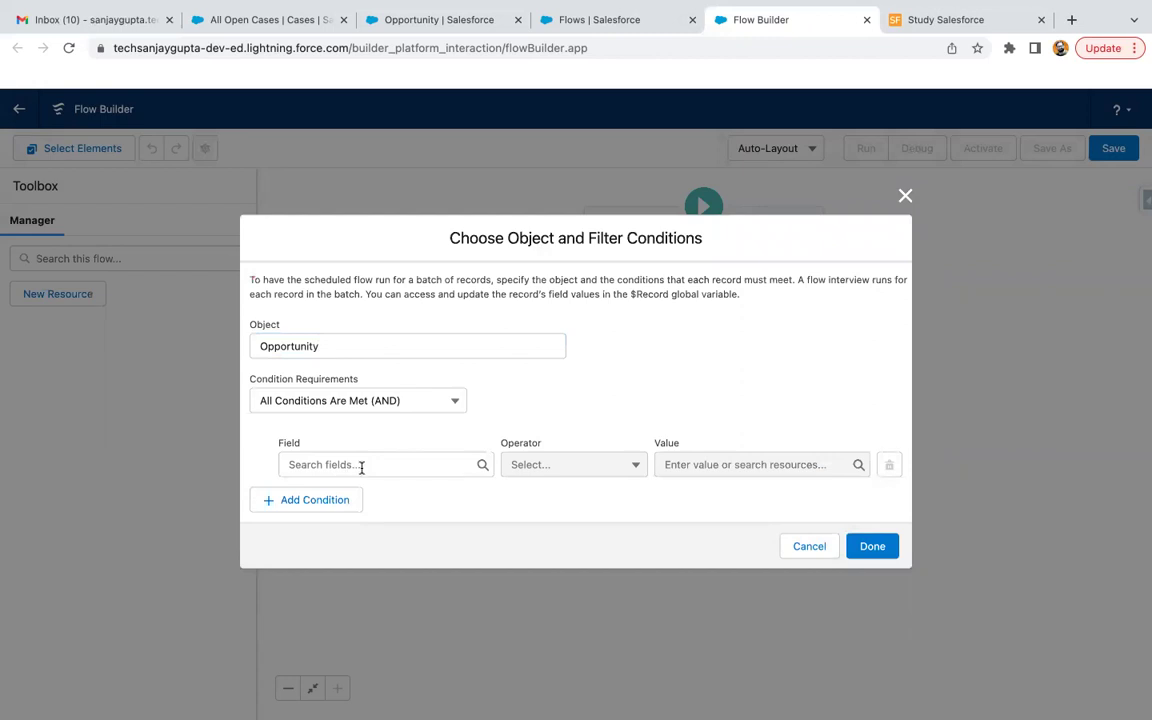
- Define the first filter condition as StageName Does Not Equal Closed Won
click(361, 465)
text(stage)
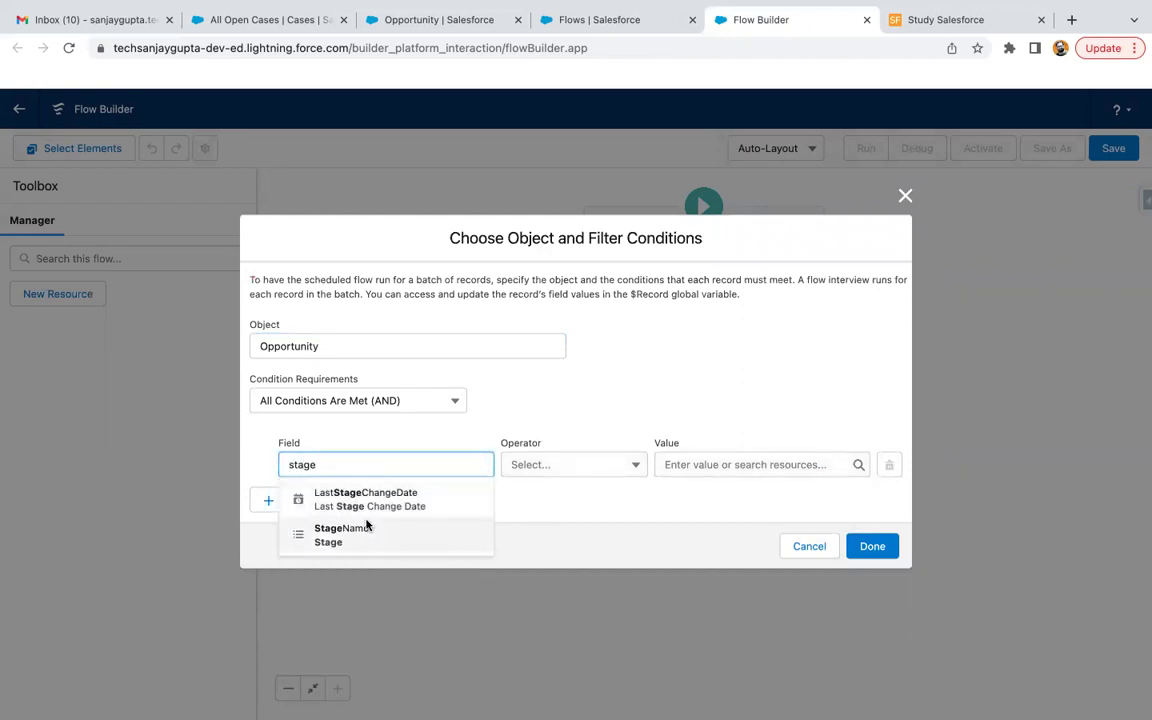
click(366, 530)
click(615, 466)
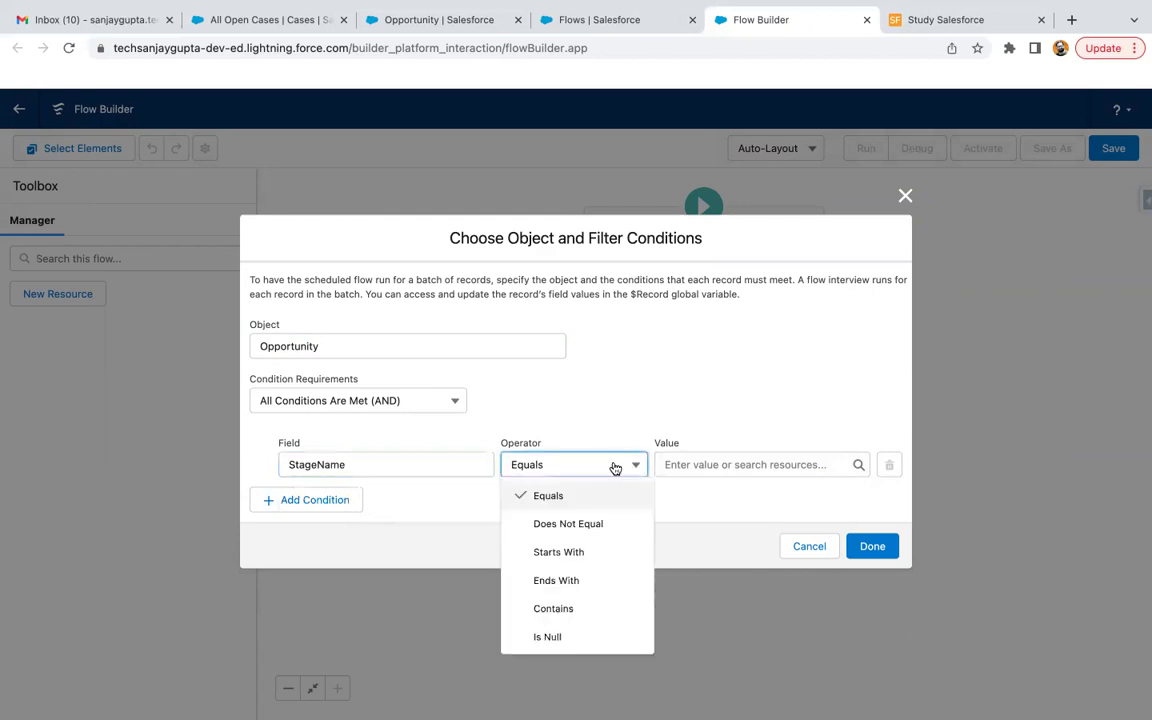
click(581, 522)
click(681, 465)
text(clos)
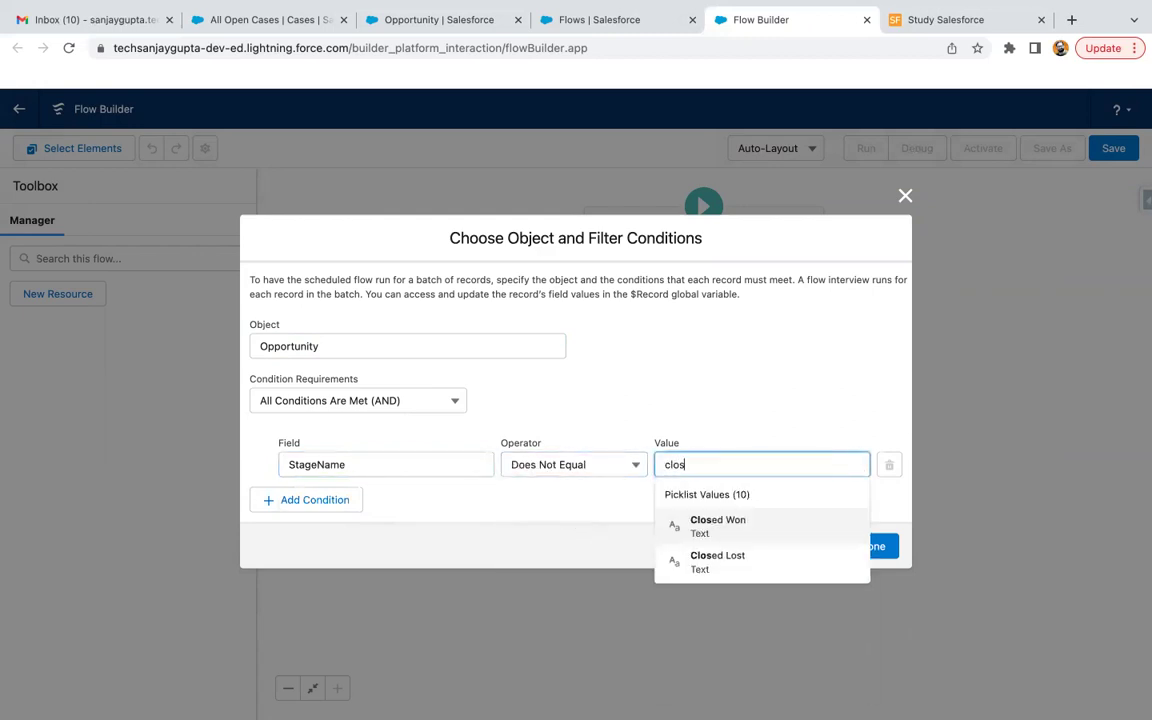
click(706, 521)
- Add a second filter condition requiring StageName Does Not Equal Closed Lost
click(327, 500)
click(327, 497)
text(stage)
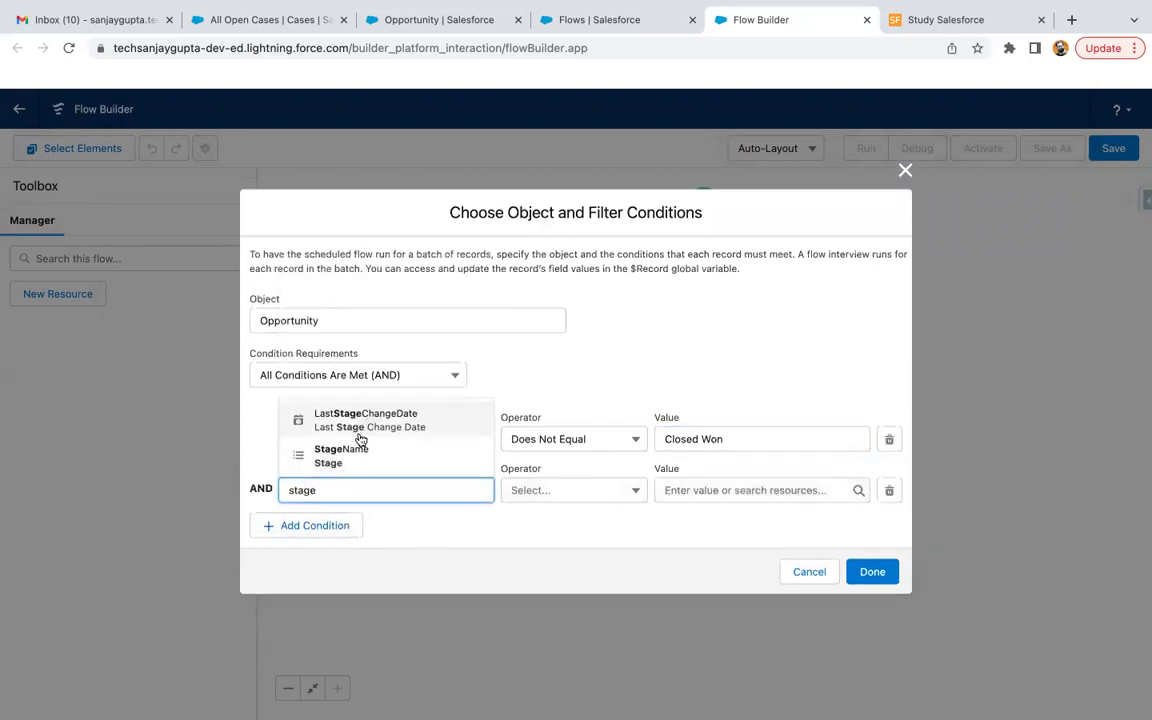
click(352, 453)
click(535, 494)
click(548, 549)
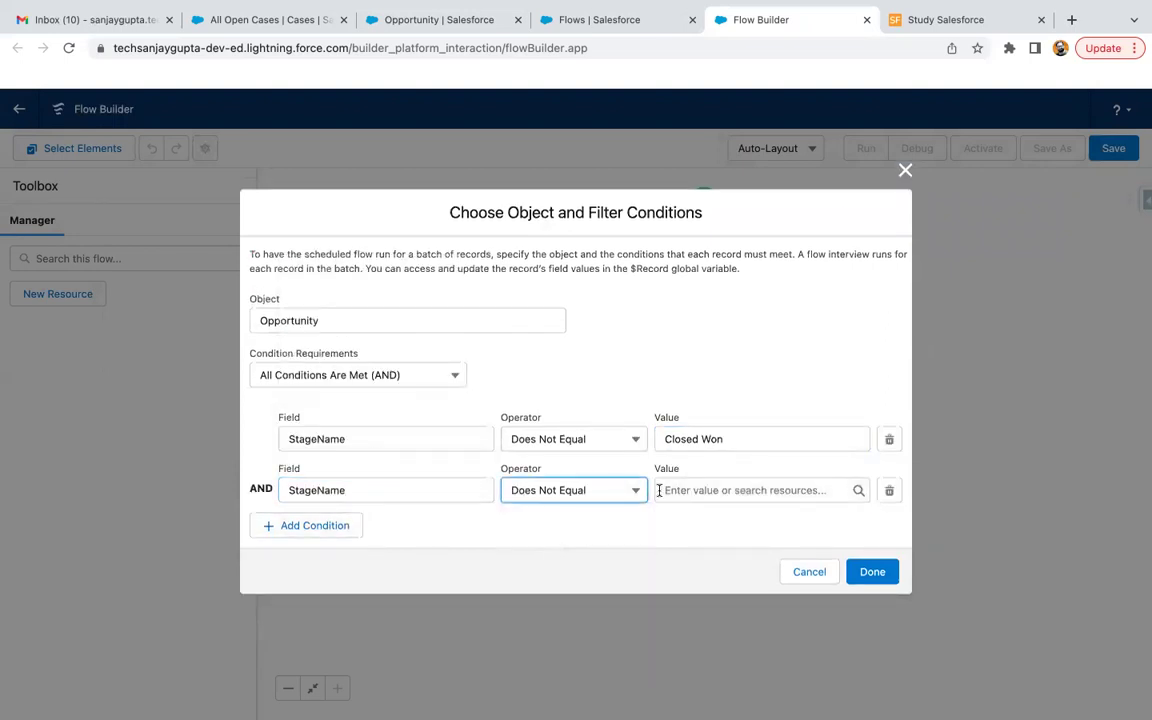
click(659, 490)
text(close)
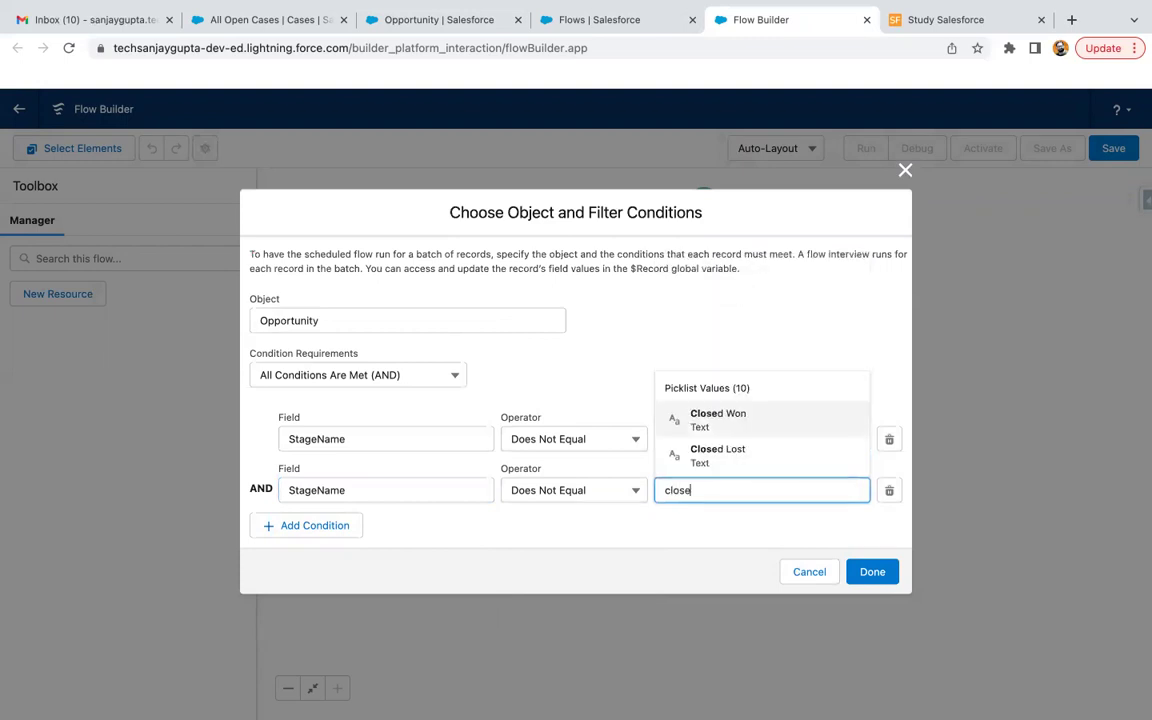
click(716, 452)
- Add a third filter condition requiring Task_Created__c Equals the global constant False
click(321, 522)
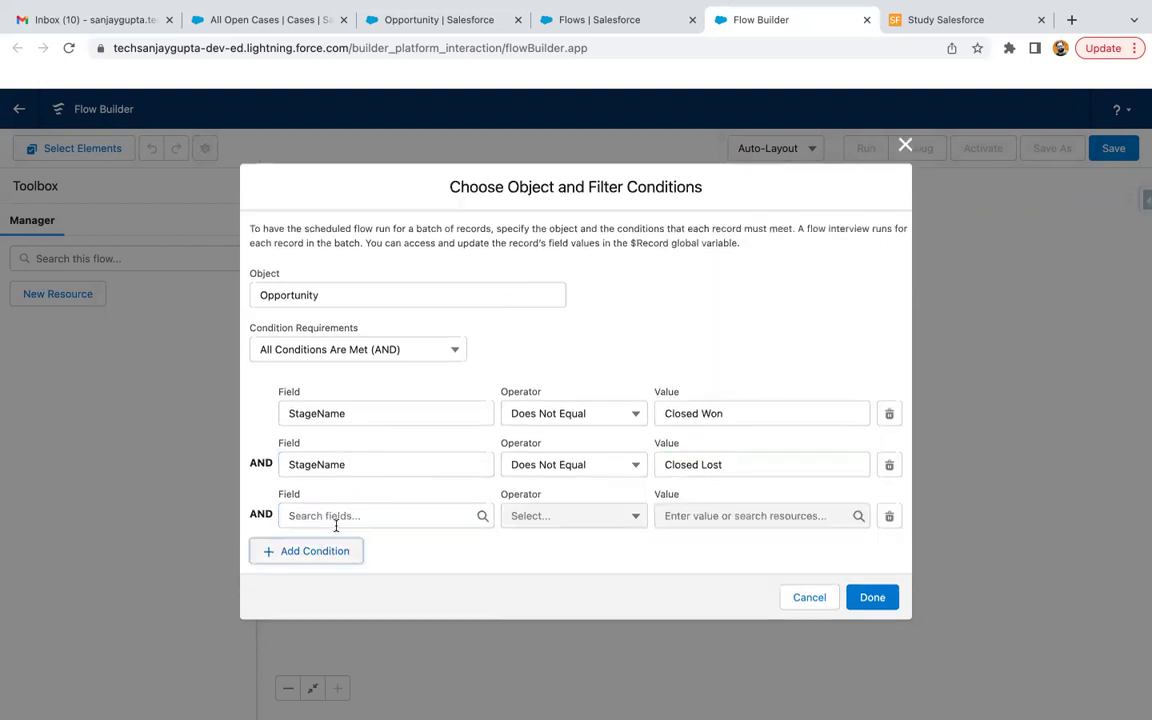
click(336, 524)
text(tas)
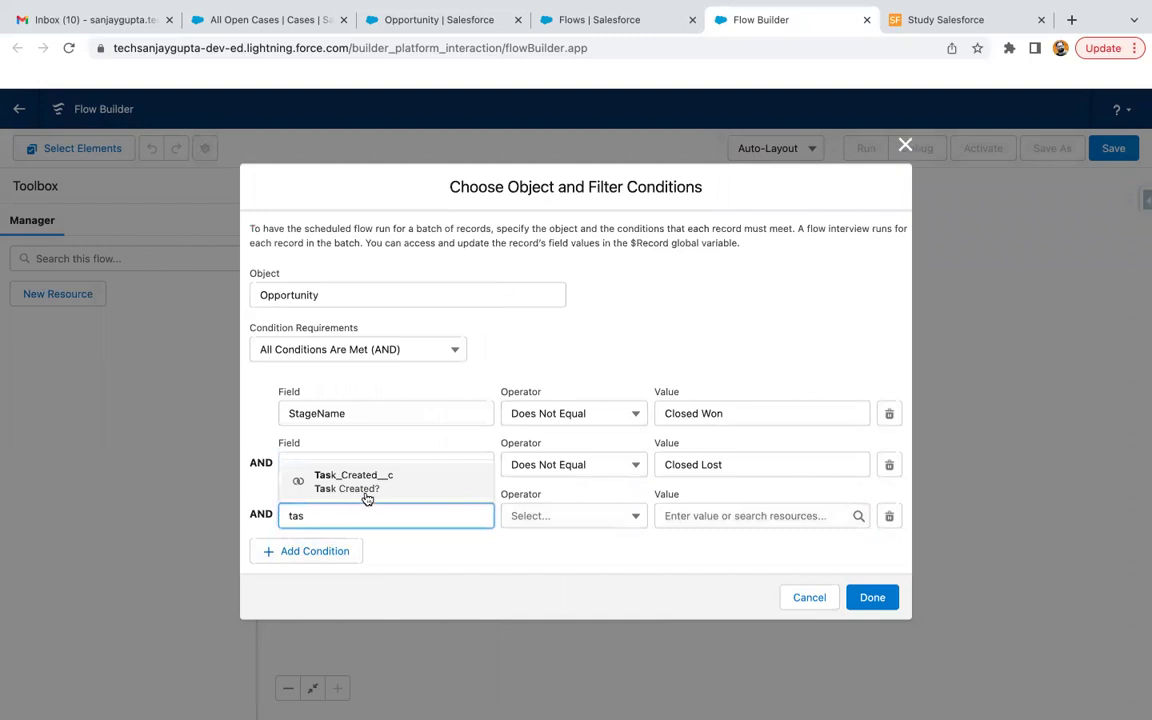
click(367, 498)
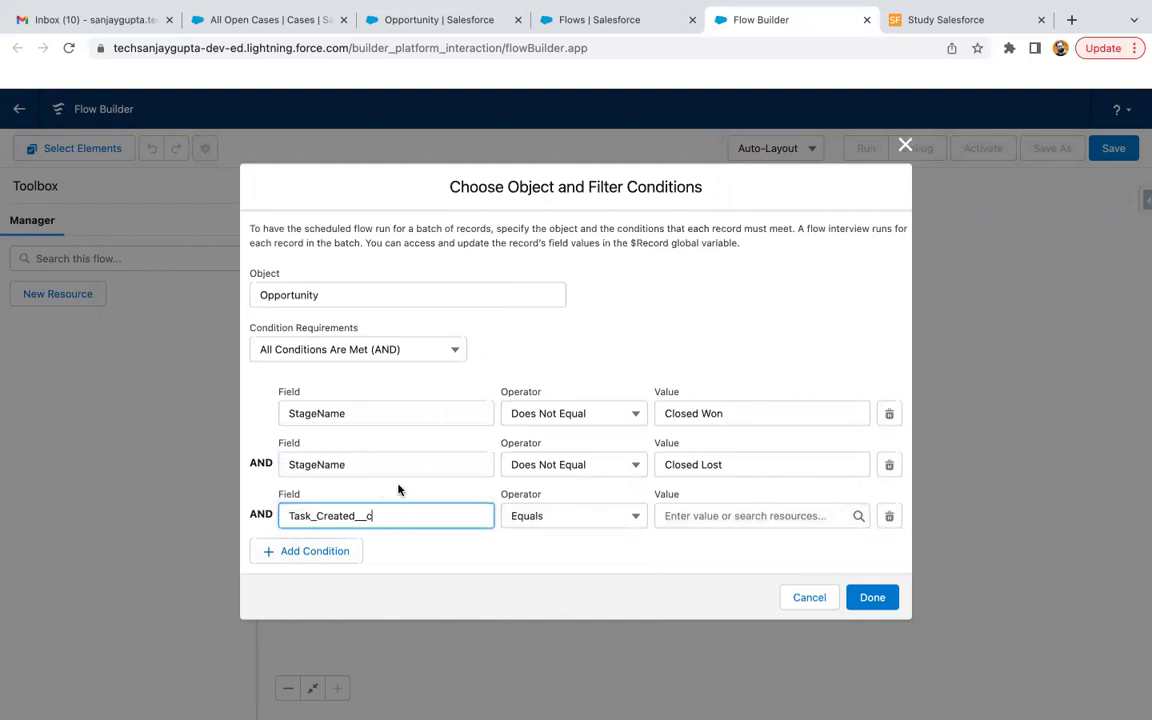
click(668, 512)
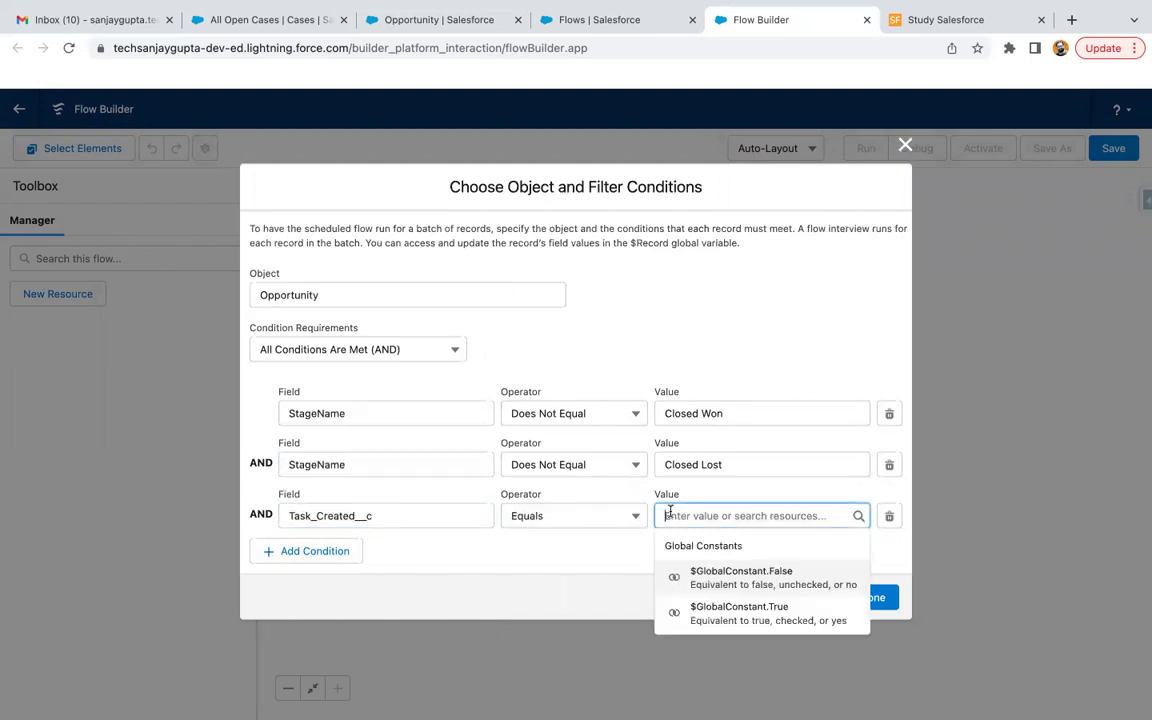
text(fa)
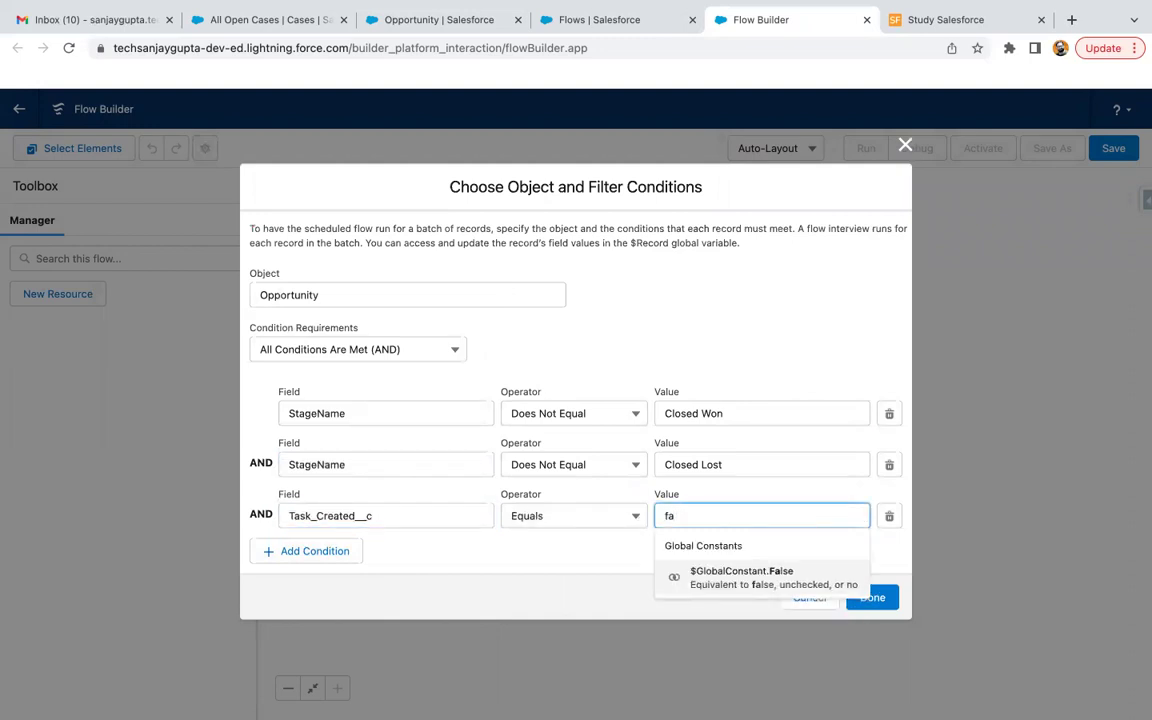
click(722, 585)
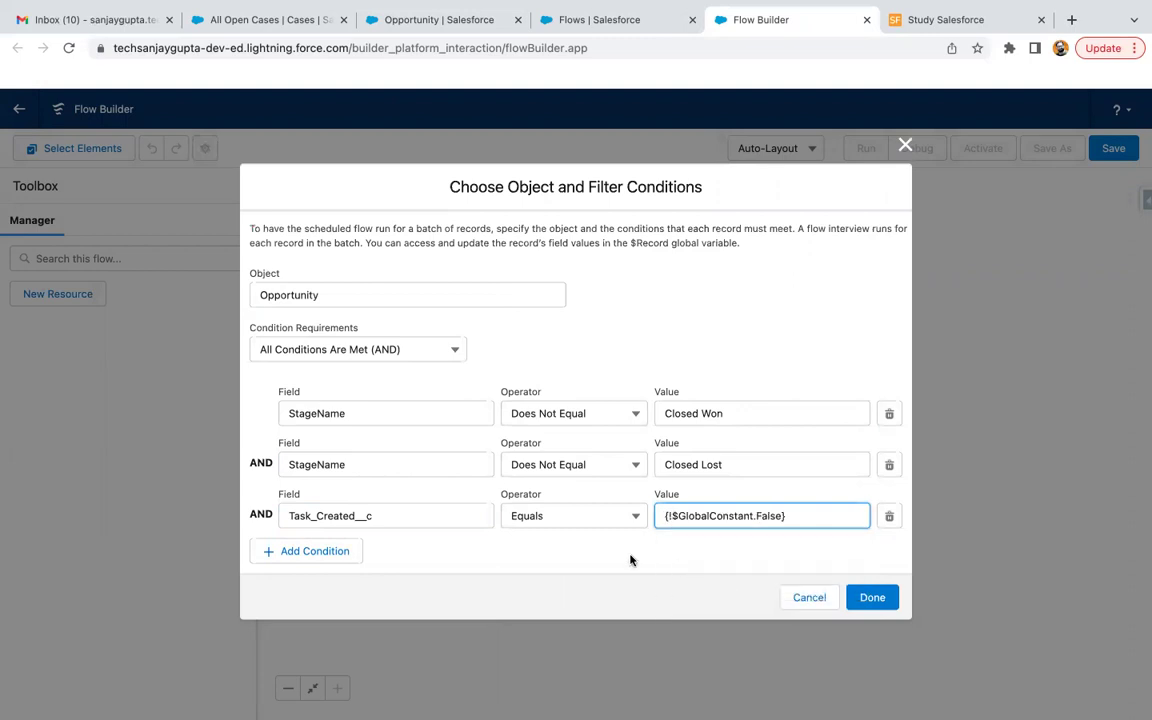
- Try custom condition logic for the filter, combining the three conditions as (1 OR 2) AND 3
click(375, 352)
click(353, 463)
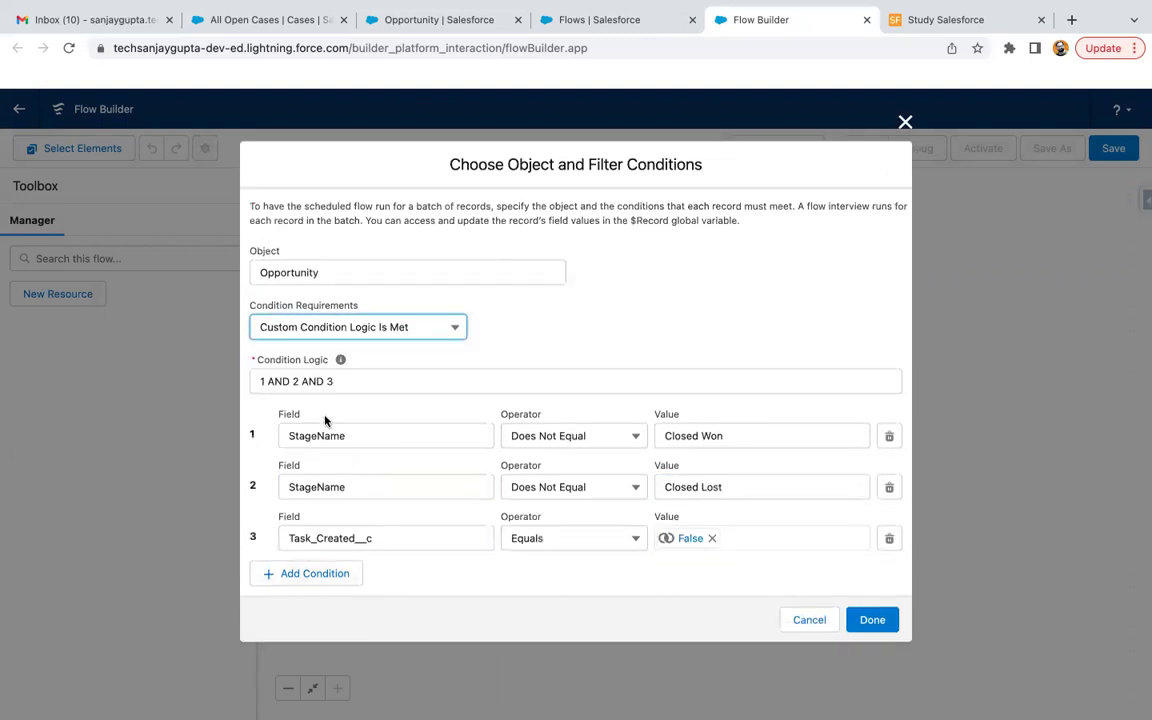
double_click(278, 381)
text(OR)
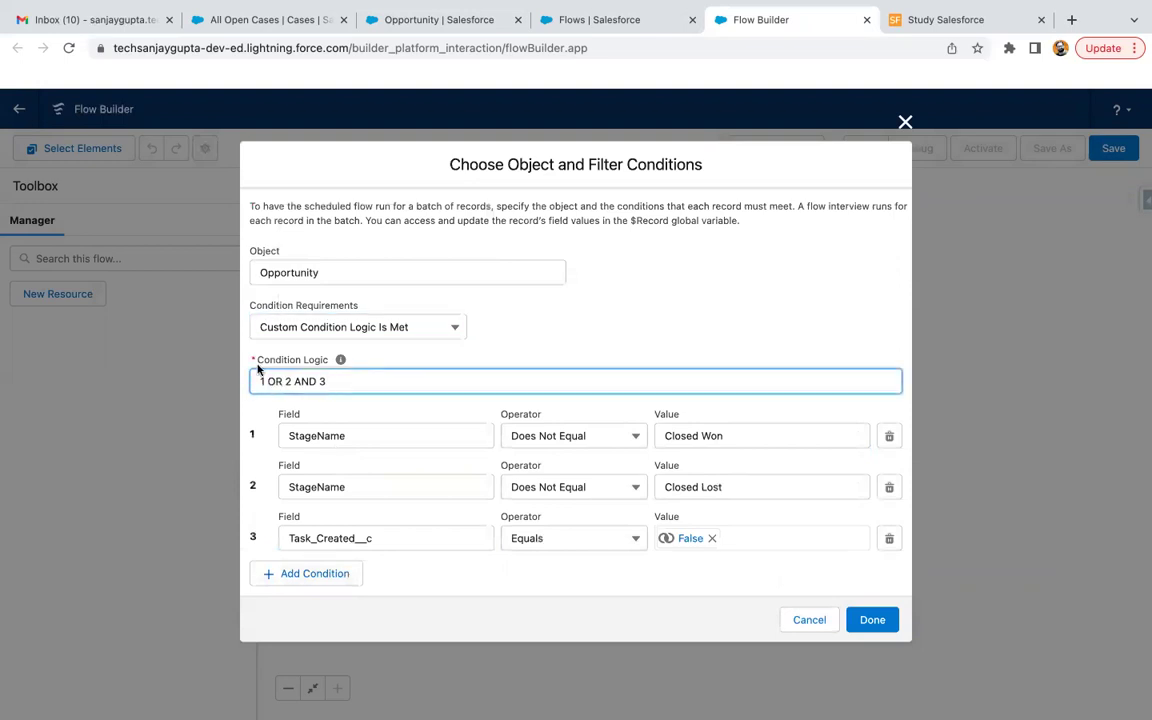
click(257, 381)
text(()
click(280, 381)
text())
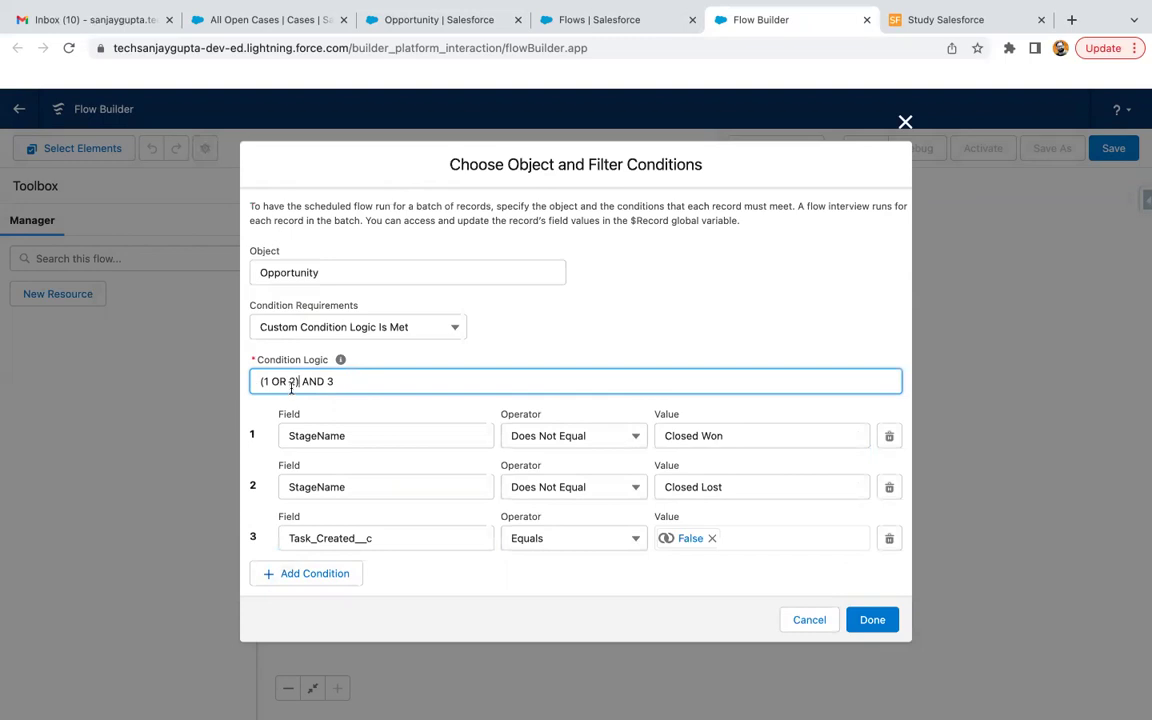
- Restore the custom condition logic to 1 AND 2 AND 3
key(BackSpace)
key(Left)
key(shift+Left)
key(shift+Left)
text(AND)
click(263, 381)
key(BackSpace)
- Set the condition requirements to All Conditions Are Met (AND) and apply the Opportunity filter to the Start element
click(424, 328)
click(386, 383)
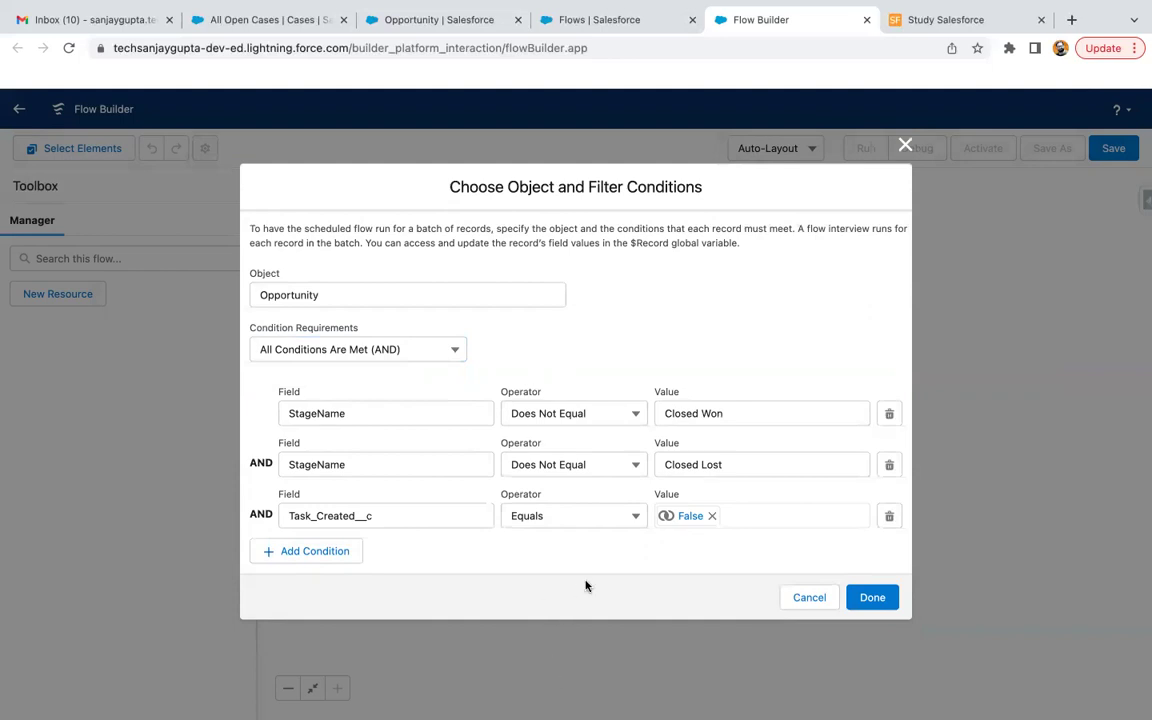
click(870, 597)
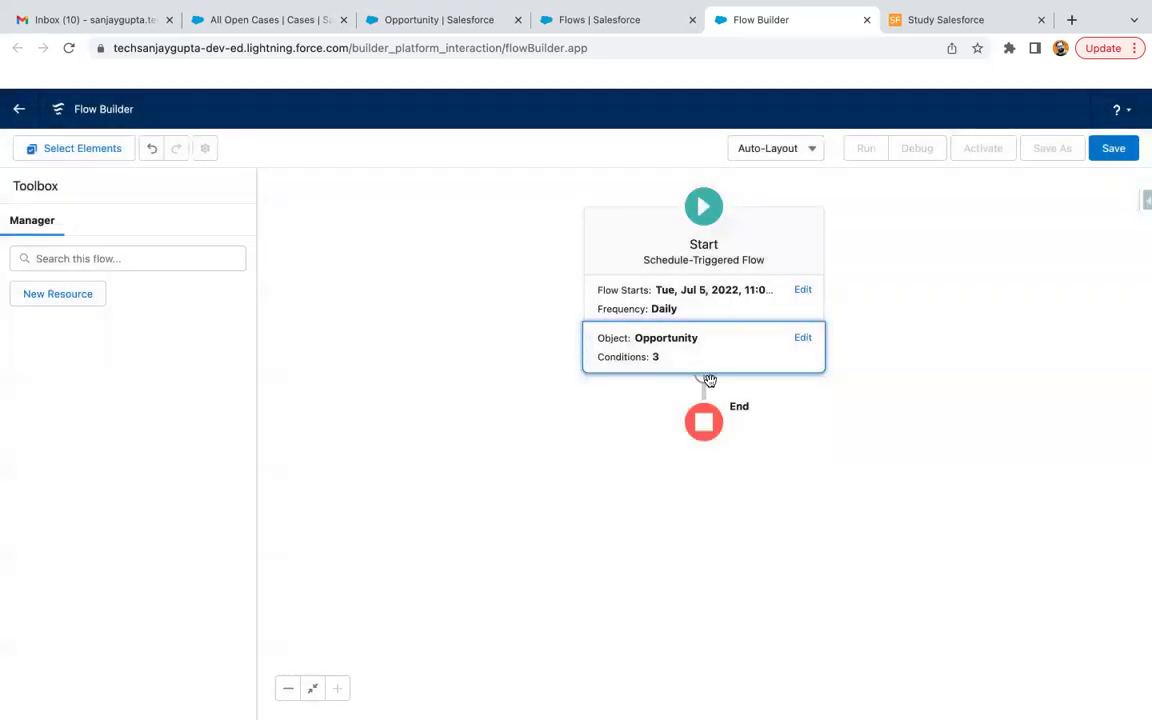
click(763, 408)
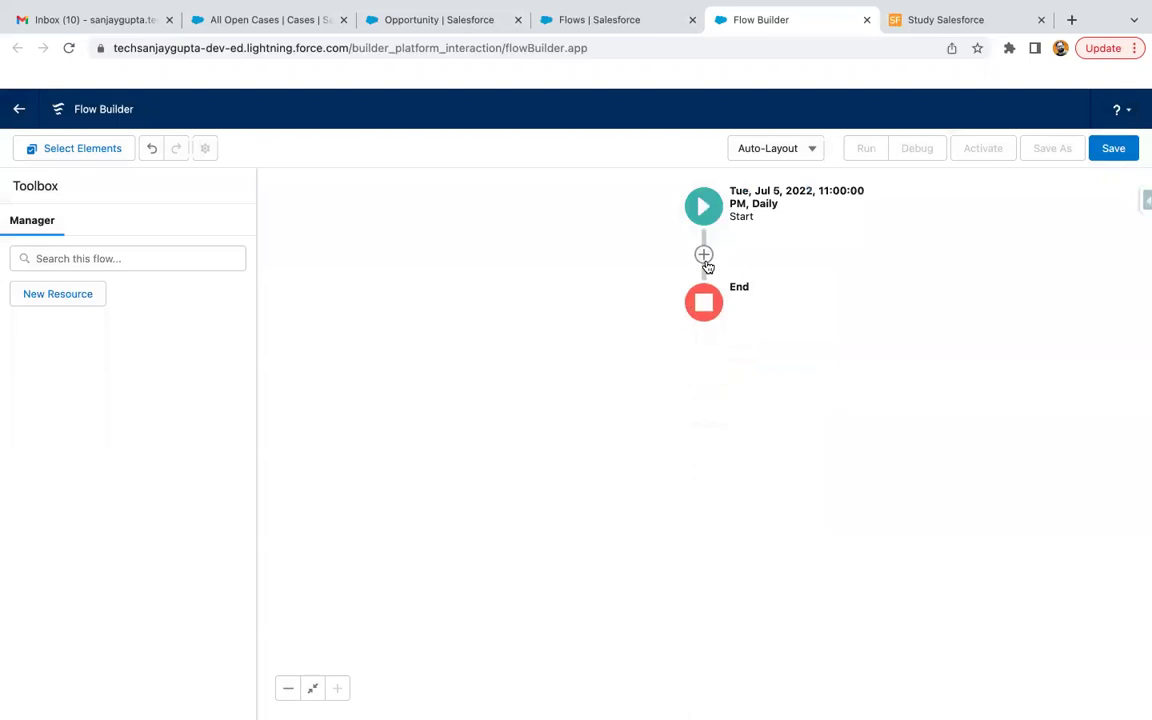
- Add a Create Records element between Start and End and label it Create Task
click(703, 254)
scroll(670, 452, down, 2)
scroll(670, 452, down, 3)
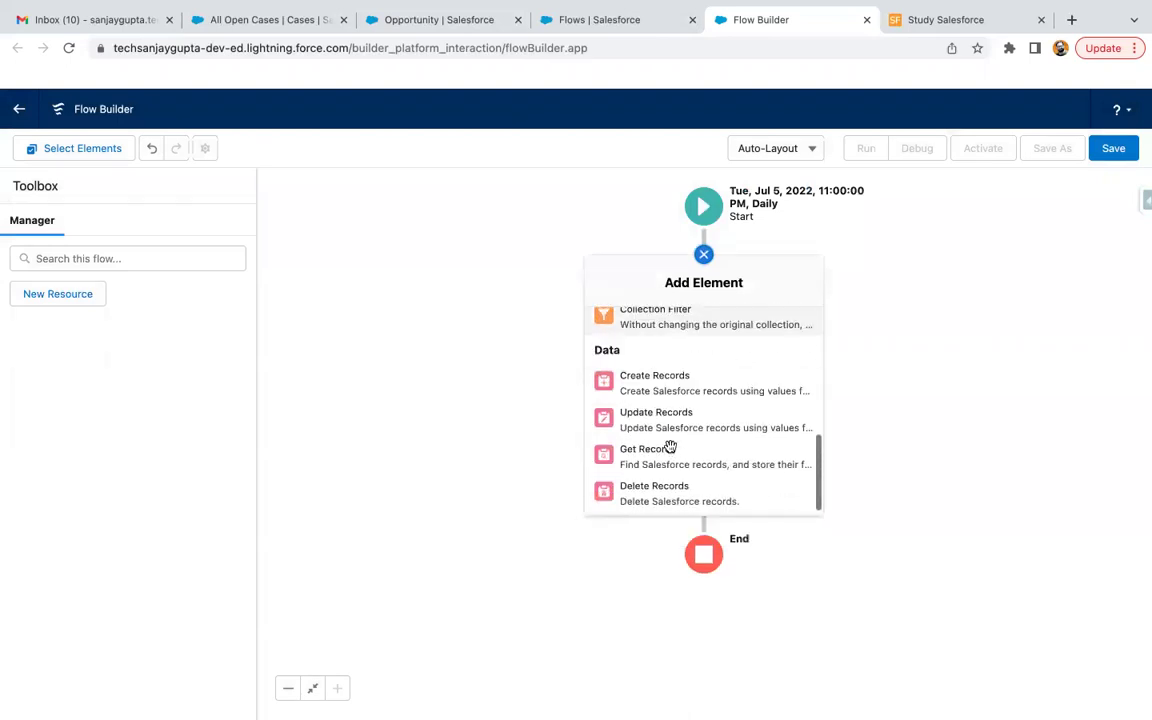
click(665, 389)
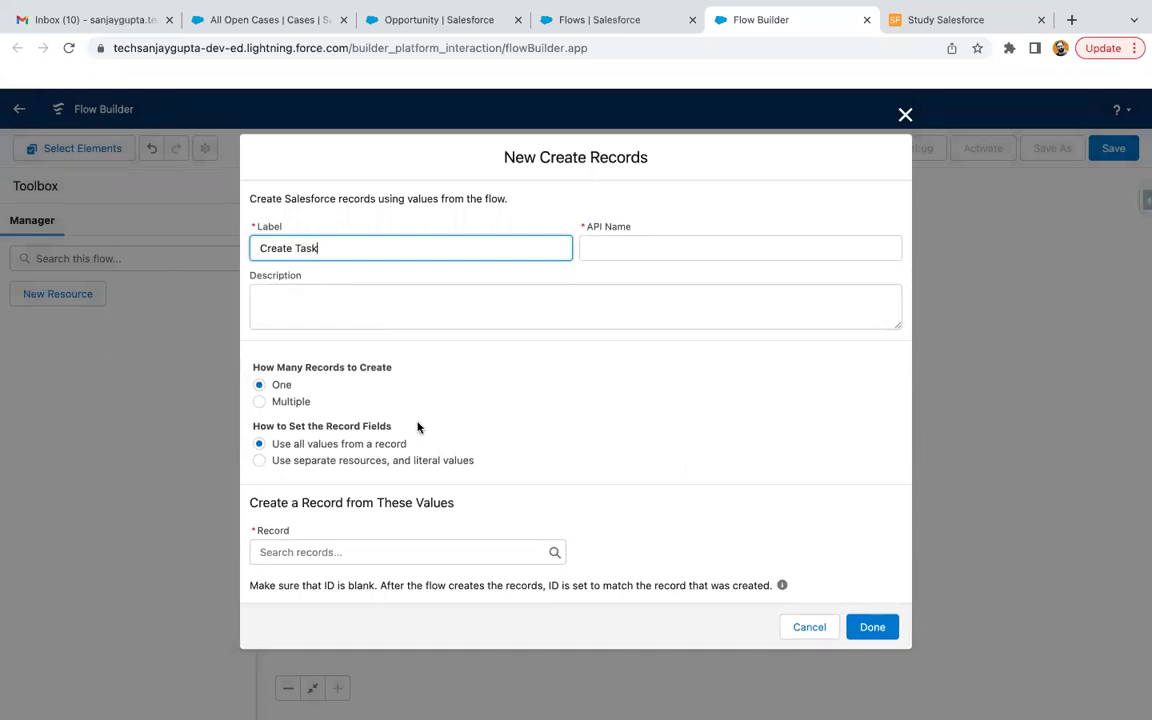
- Set the record fields using separate resources and literal values, and choose Task as the object to create
click(328, 461)
click(329, 564)
text(task)
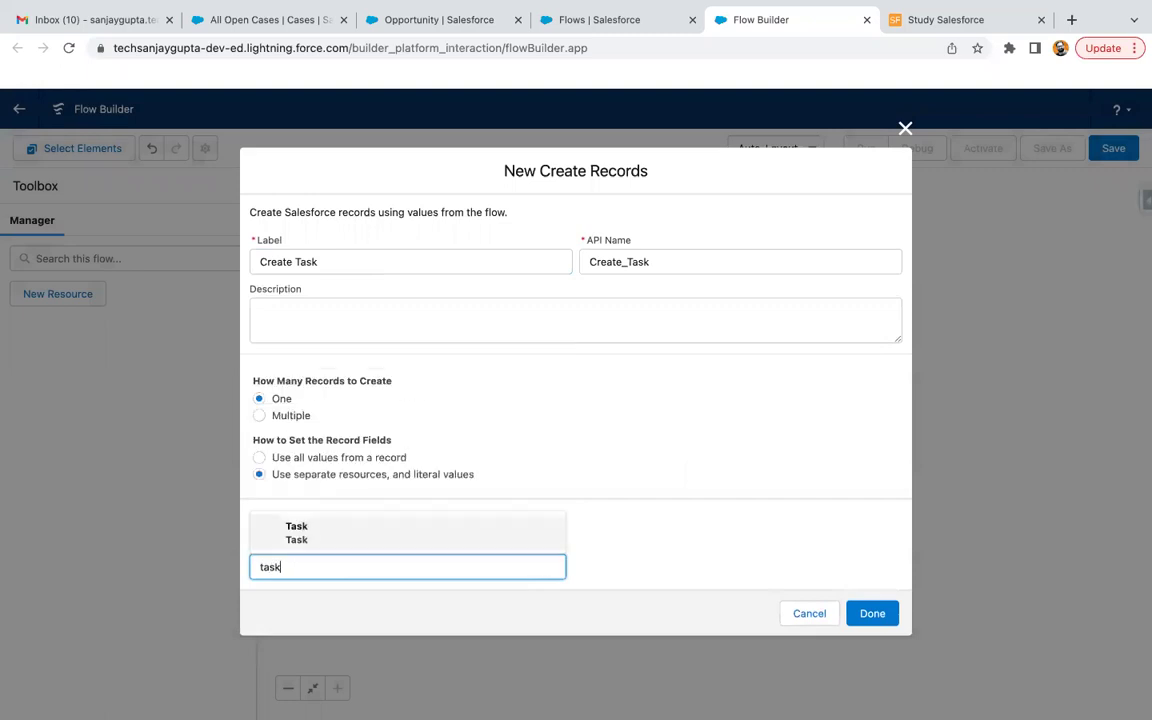
click(327, 533)
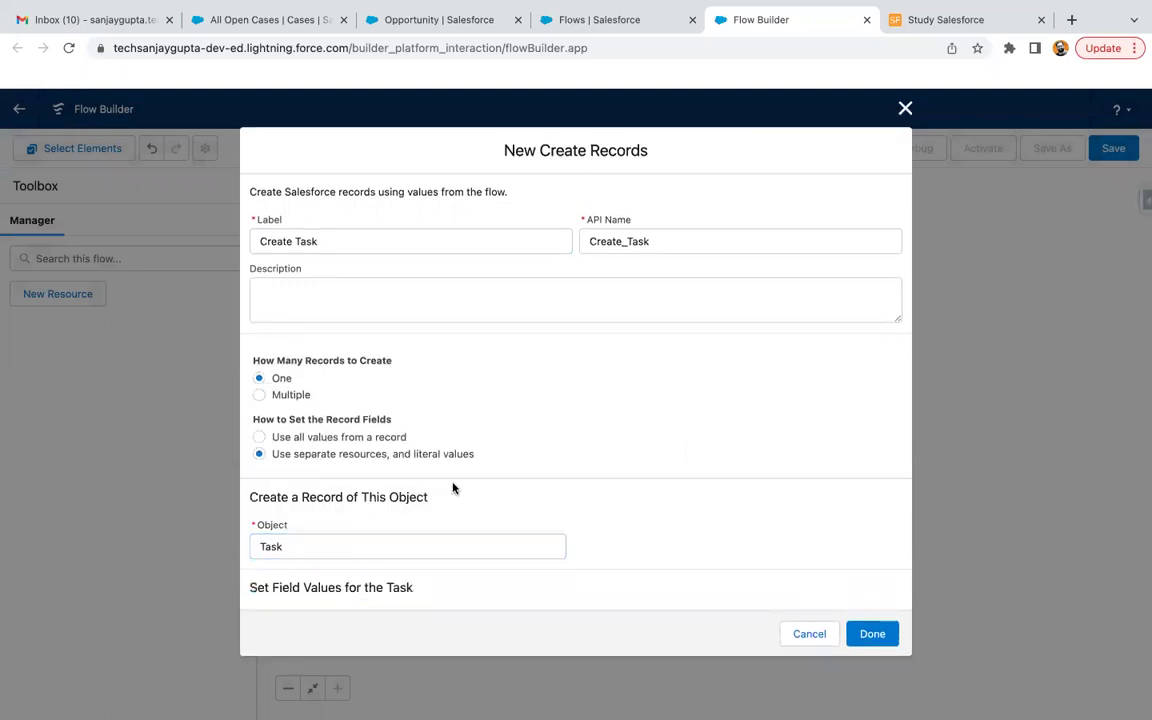
- Look through the Task fields available for assigning values in the Create Records element
scroll(453, 488, down, 2)
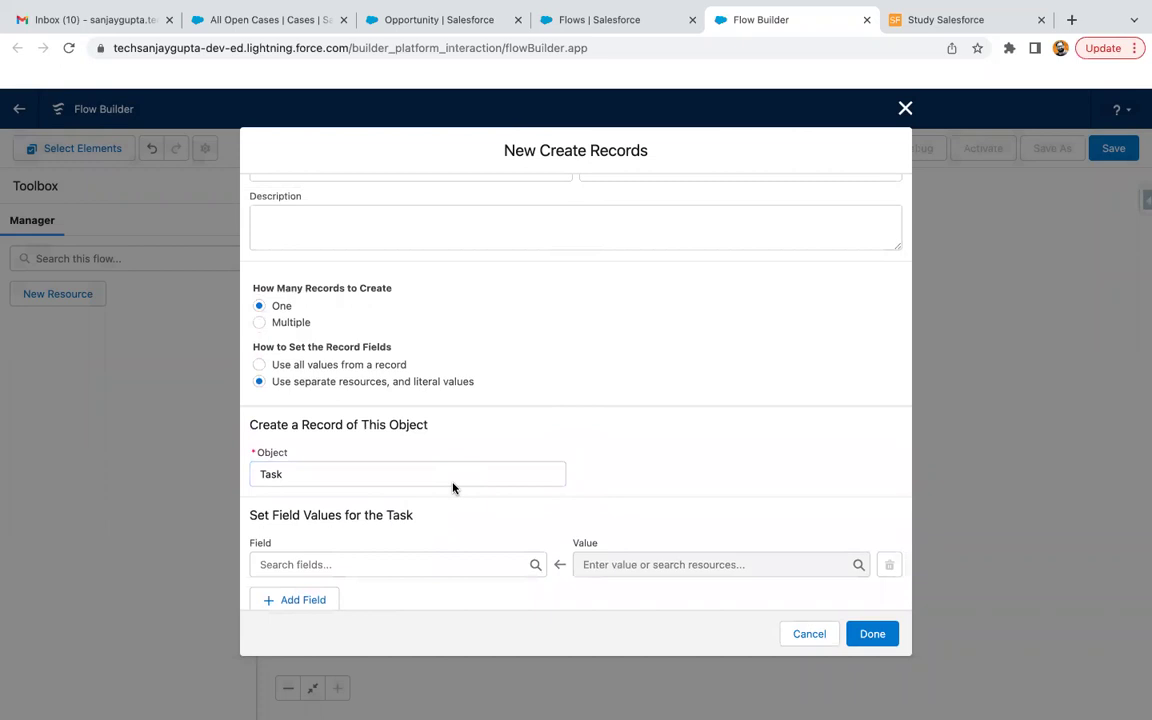
scroll(453, 488, down, 1)
click(382, 518)
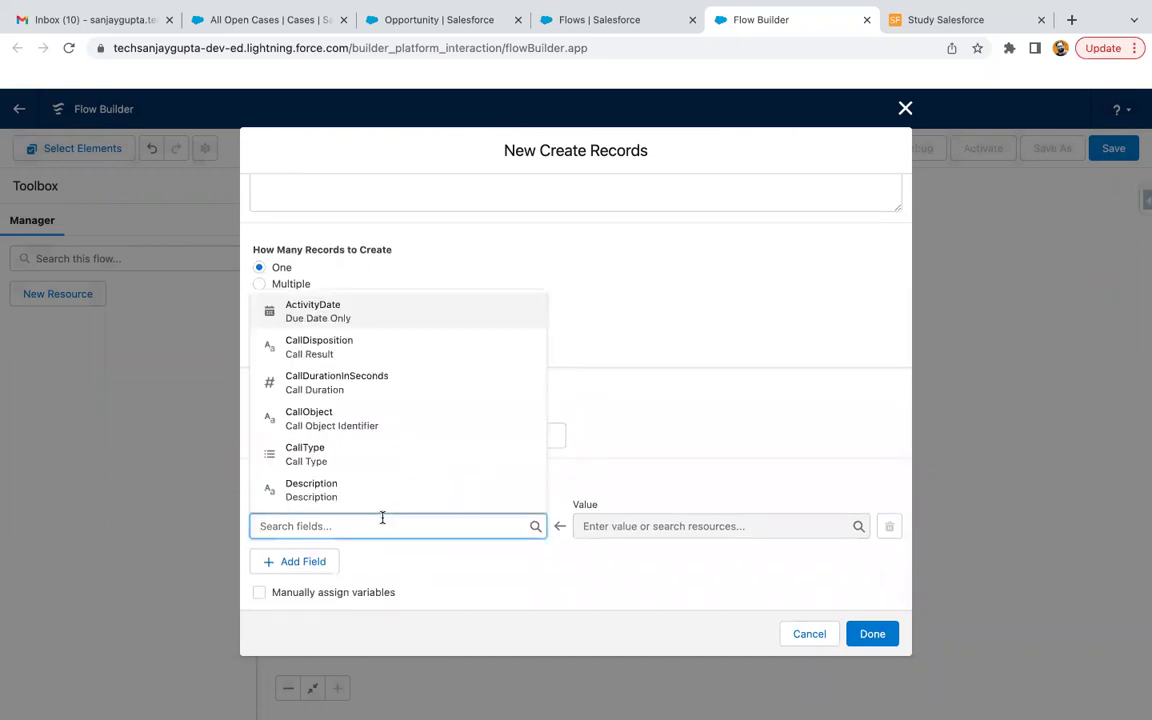
scroll(406, 453, down, 3)
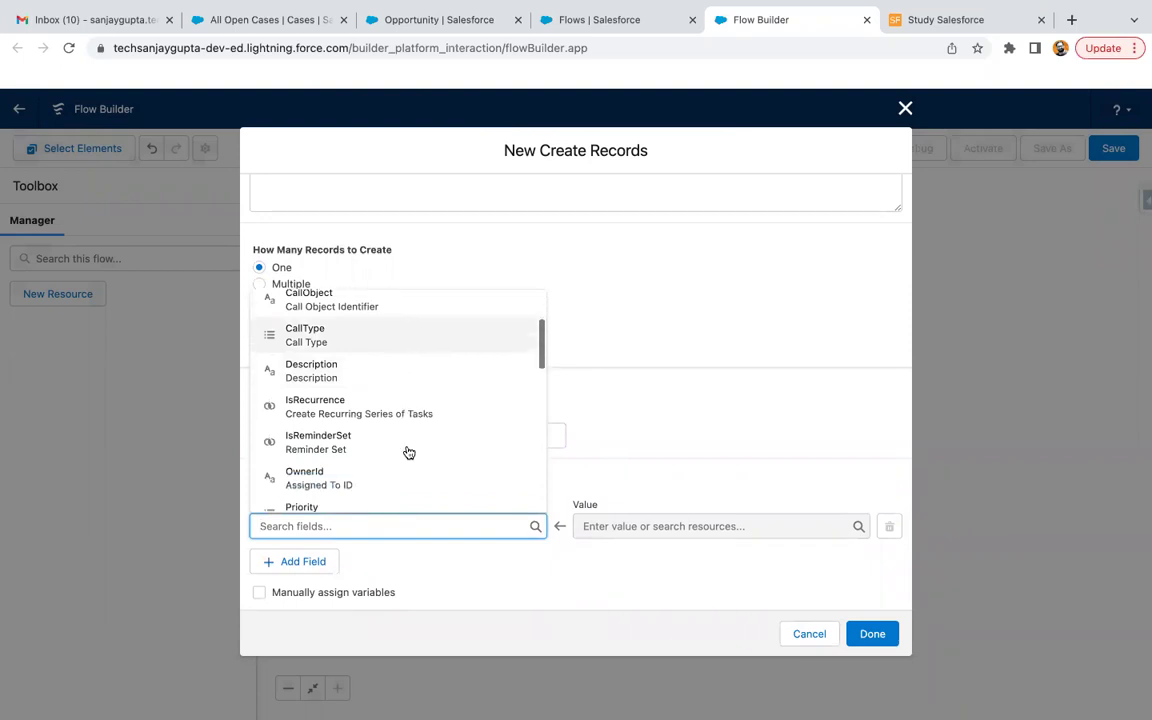
scroll(408, 453, down, 3)
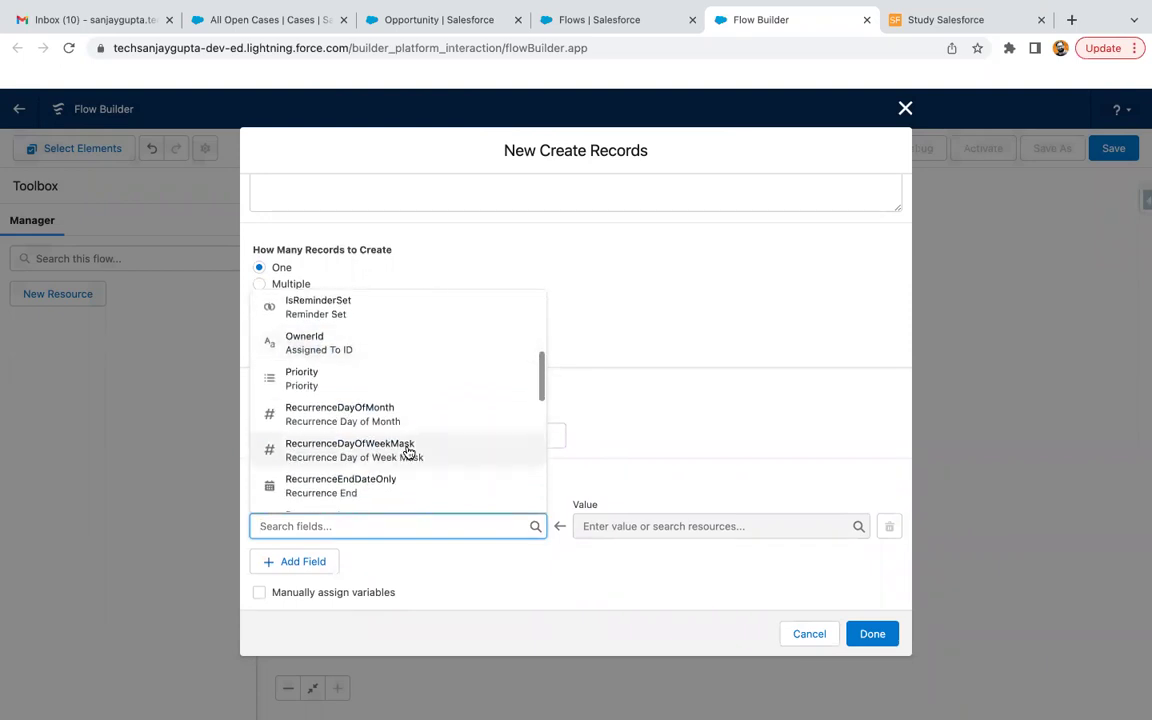
scroll(408, 453, down, 5)
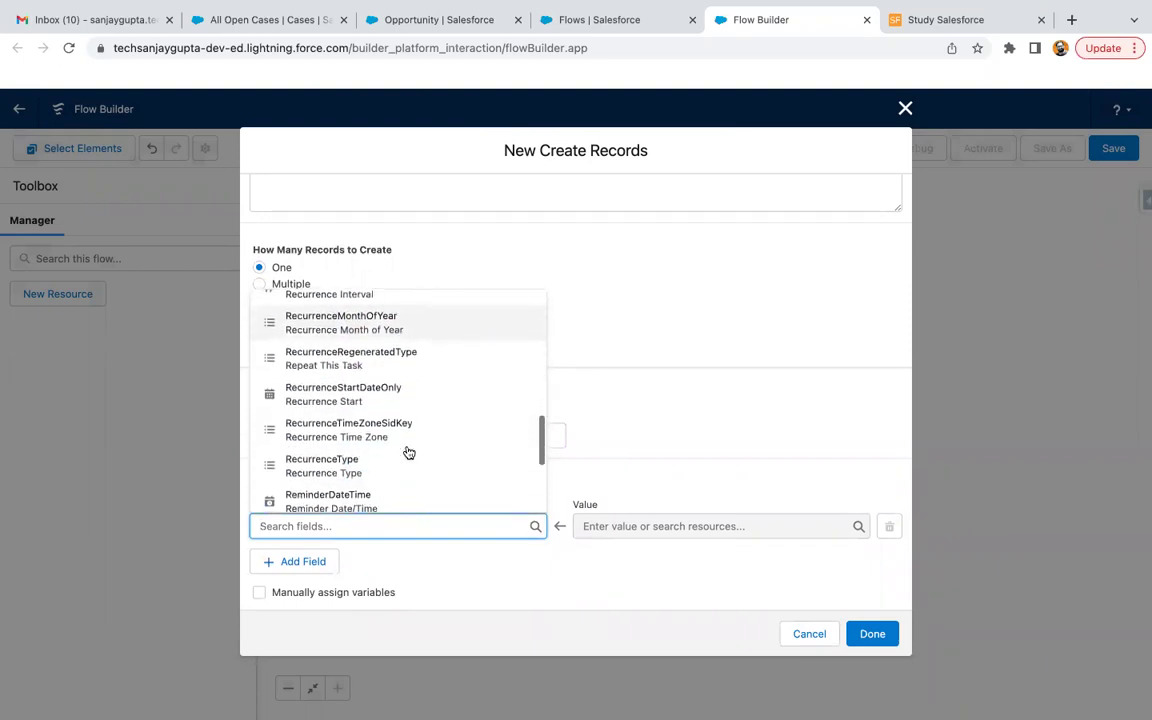
scroll(407, 451, down, 3)
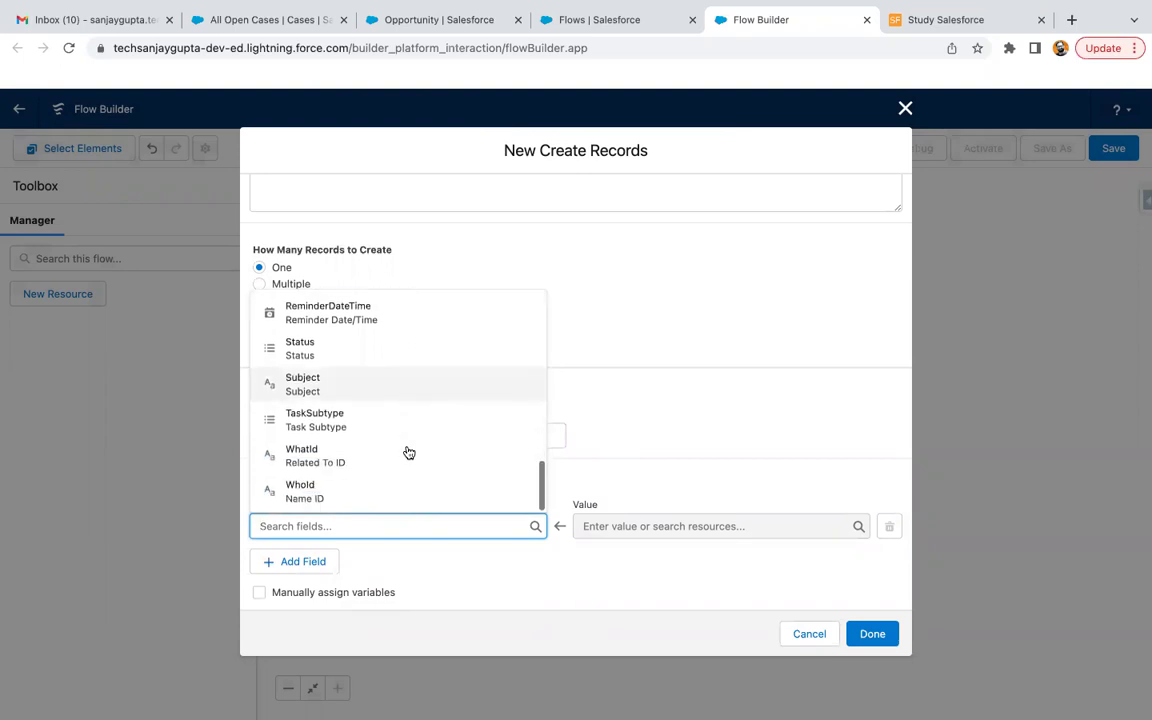
- Find the Task object in the Object Manager and open its Fields & Relationships list
click(440, 20)
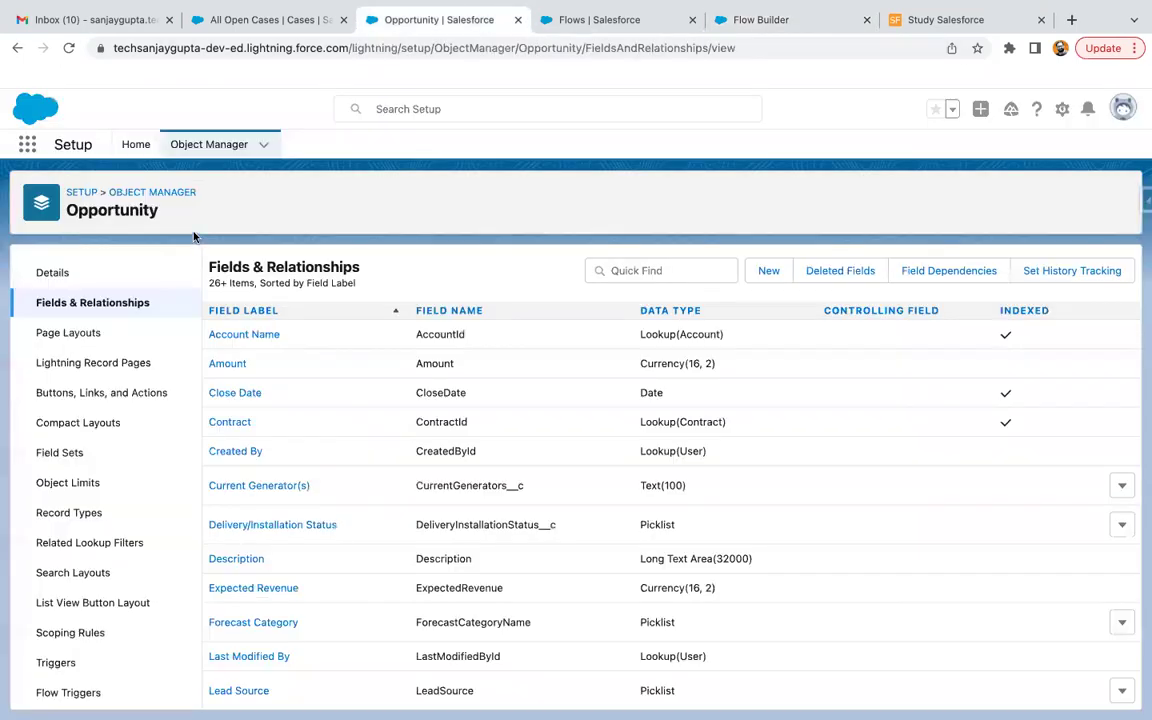
click(179, 196)
click(840, 196)
text(task)
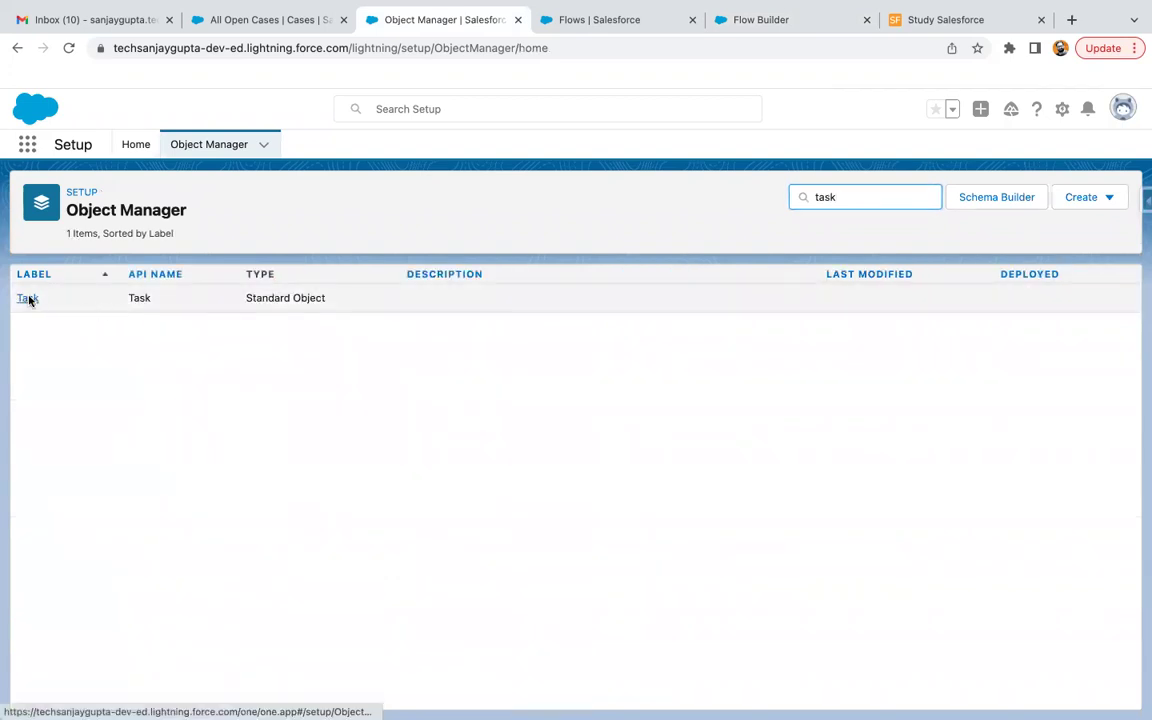
click(28, 298)
click(72, 303)
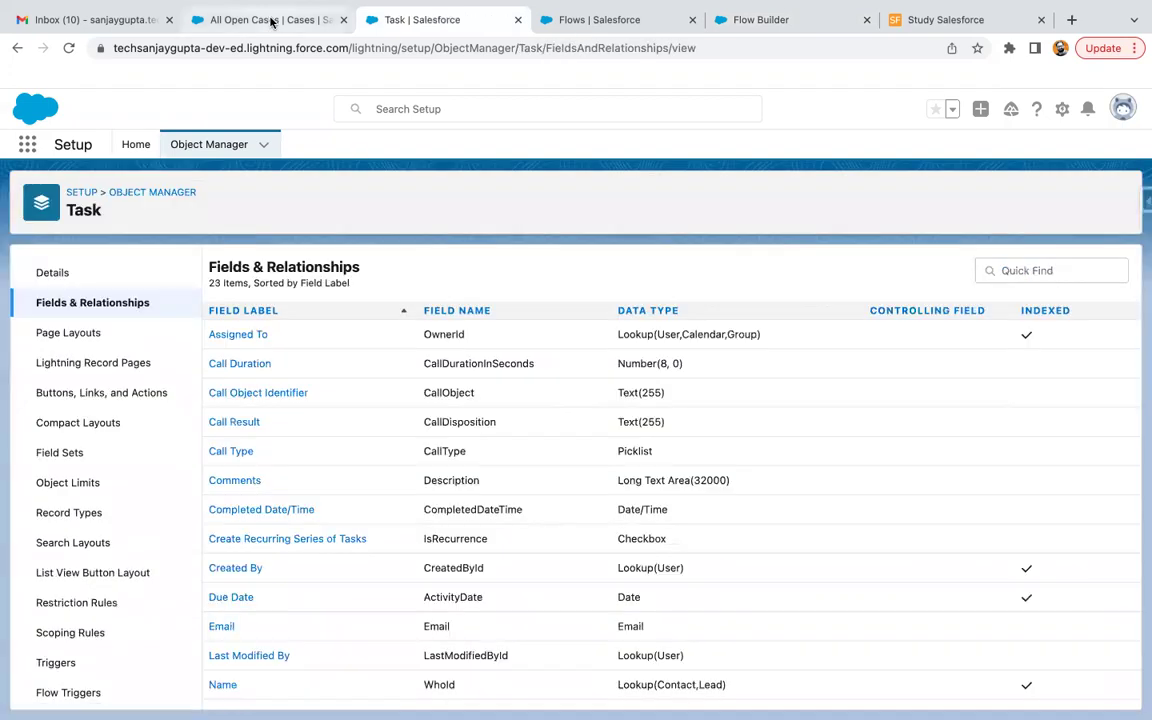
- Examine an existing task record and look up the Related To field's API name in the Task field list
click(290, 20)
click(451, 146)
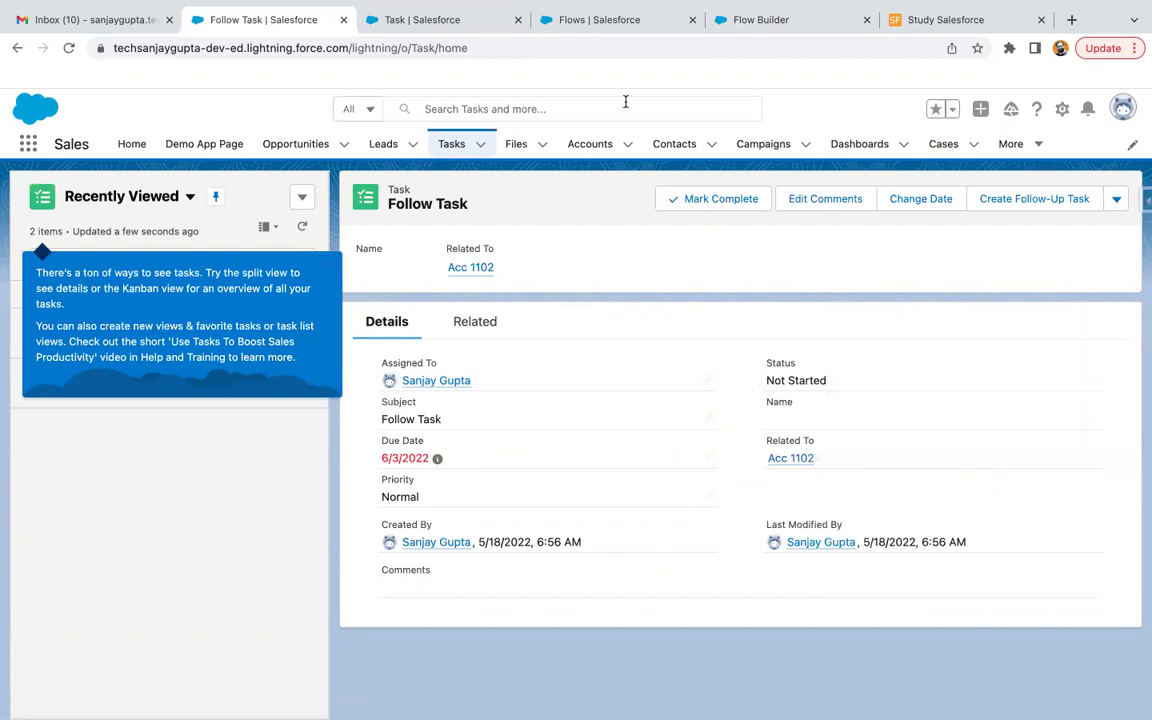
click(465, 22)
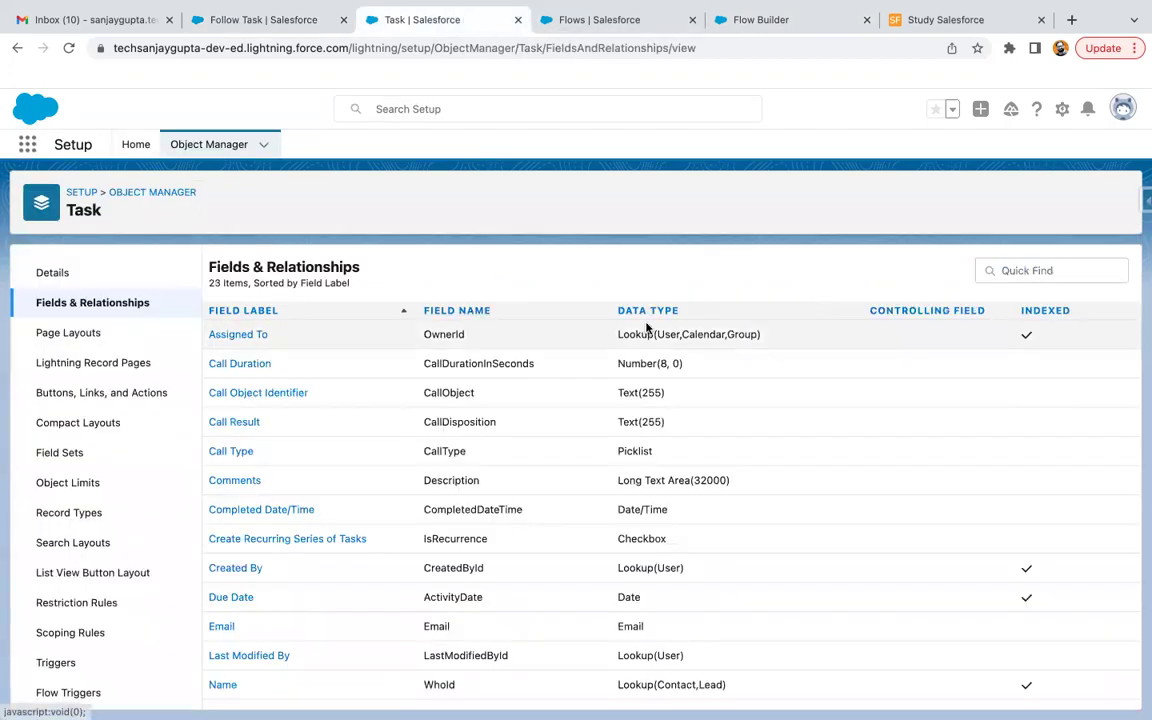
scroll(486, 524, down, 5)
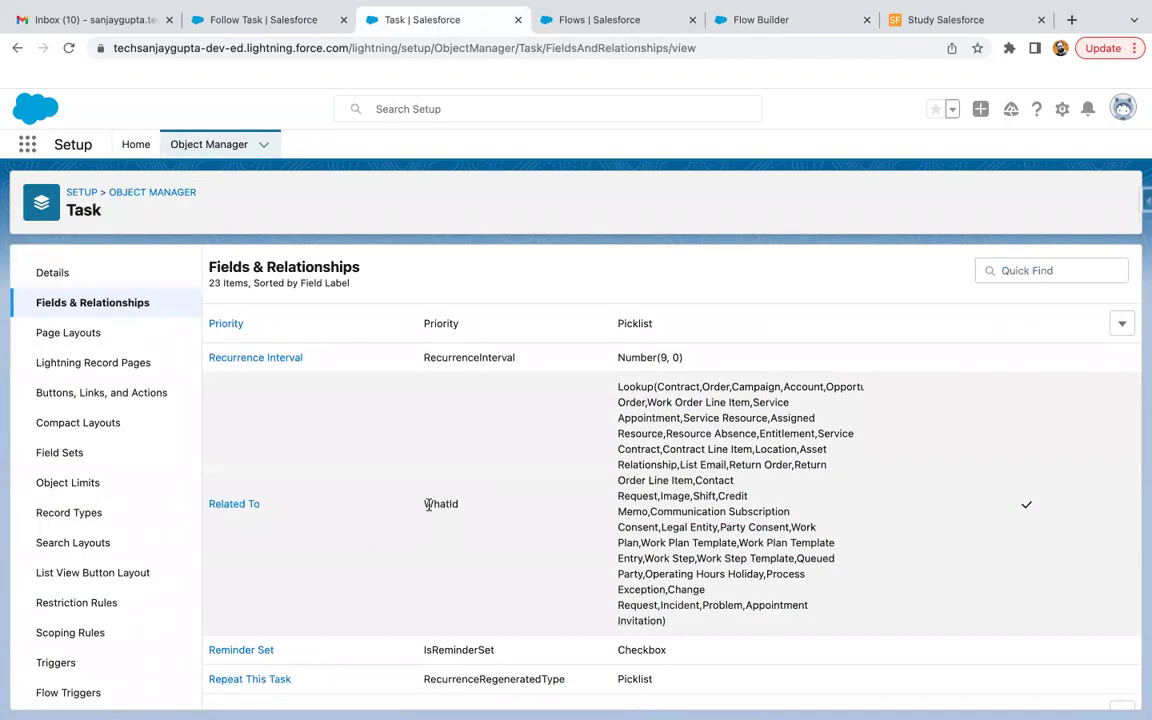
- Back in Flow Builder, assign the triggering Opportunity's ID from $Record to the task's WhatId field
click(760, 19)
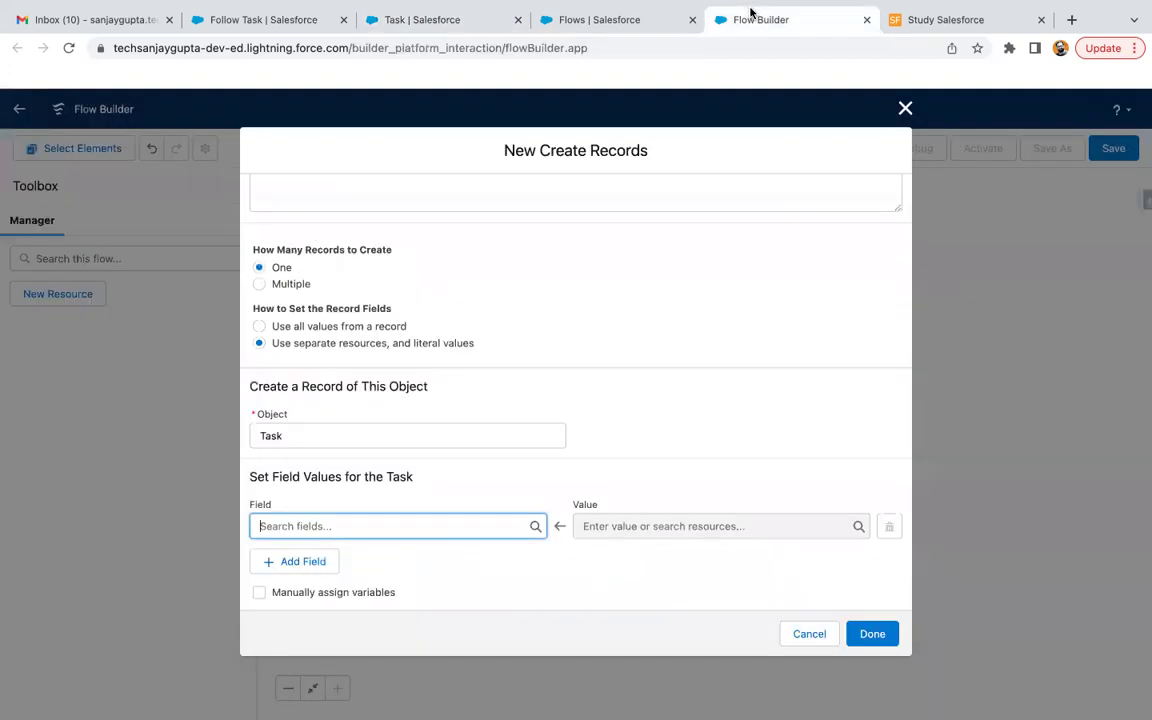
text(whati)
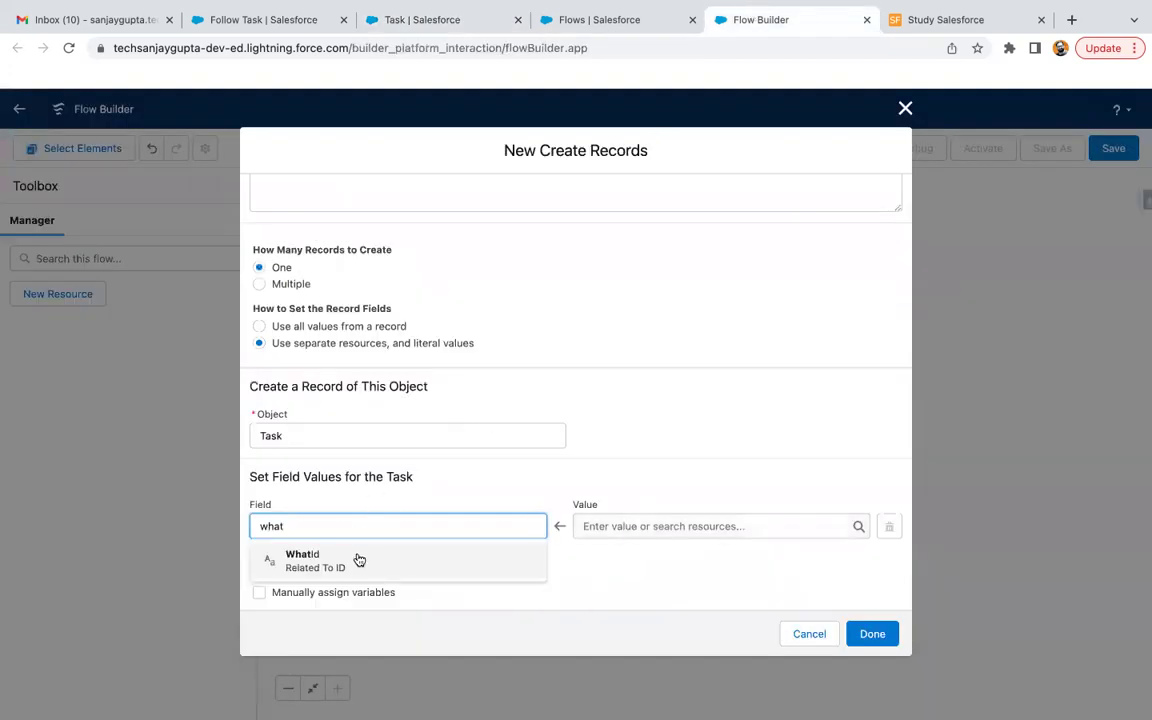
click(386, 553)
click(607, 520)
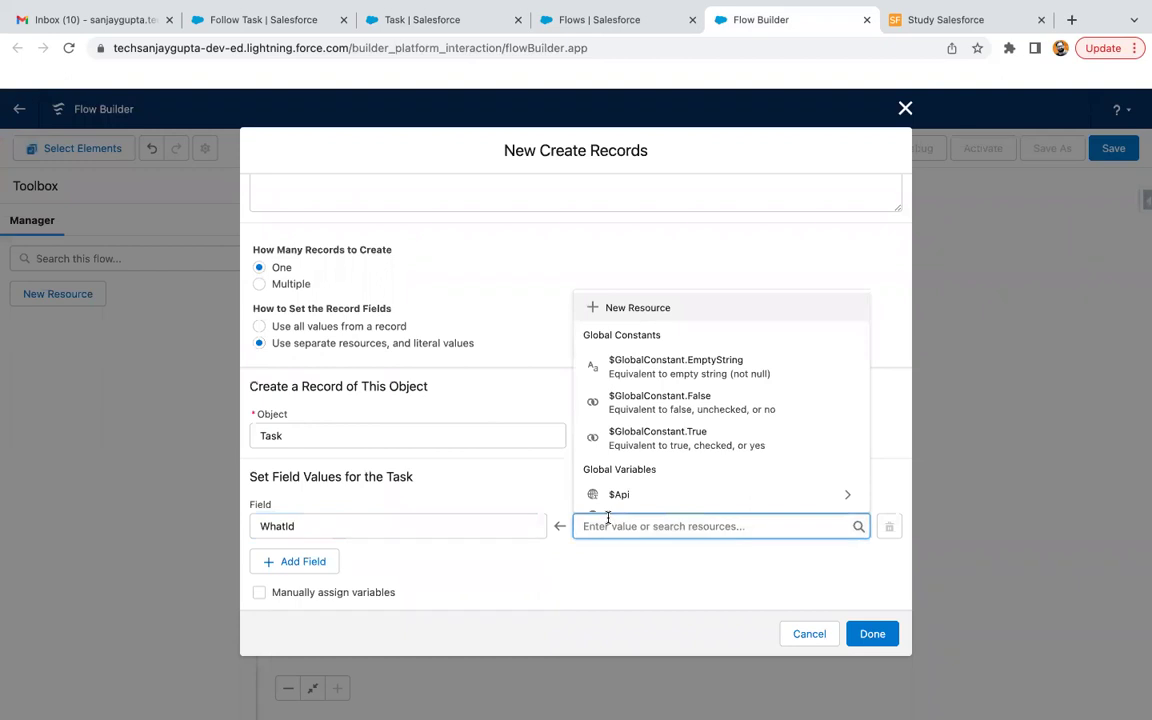
text($re)
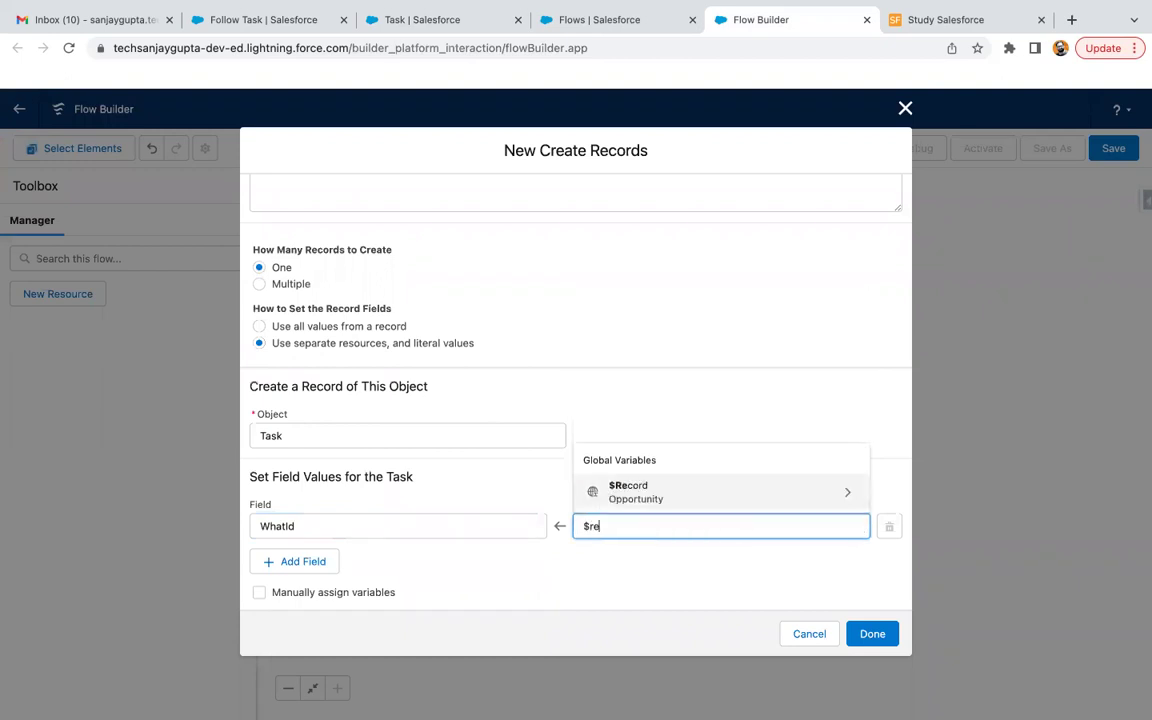
click(632, 500)
text(id)
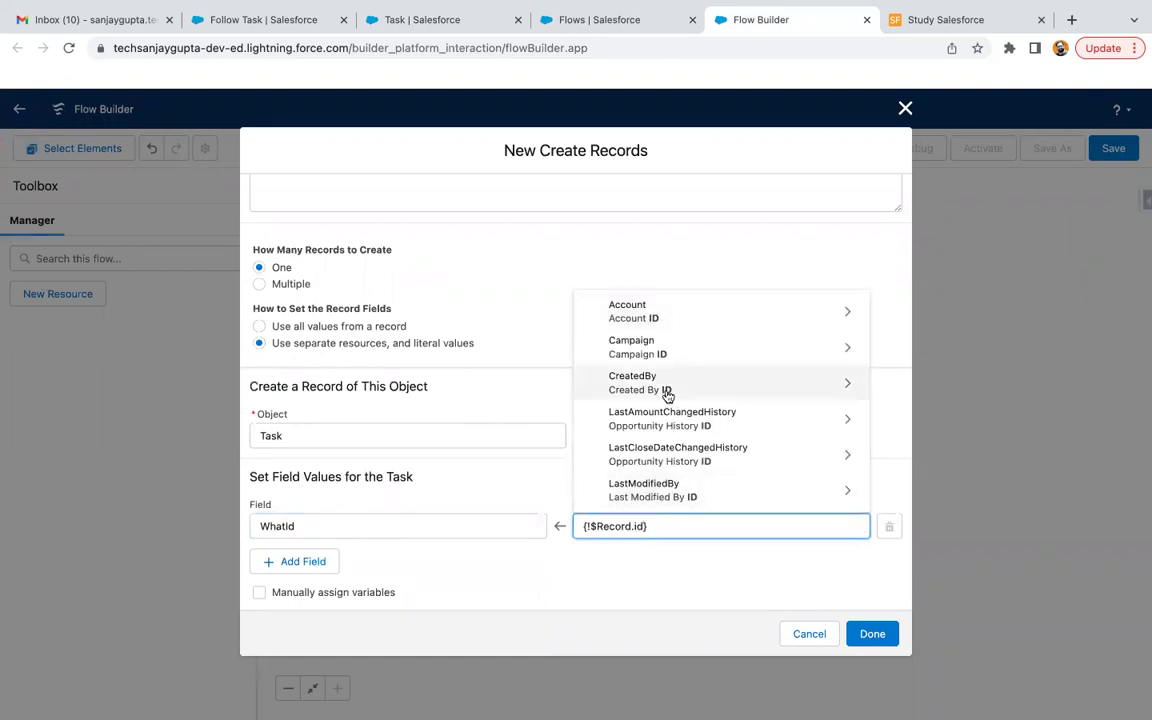
scroll(684, 483, down, 3)
scroll(687, 486, down, 5)
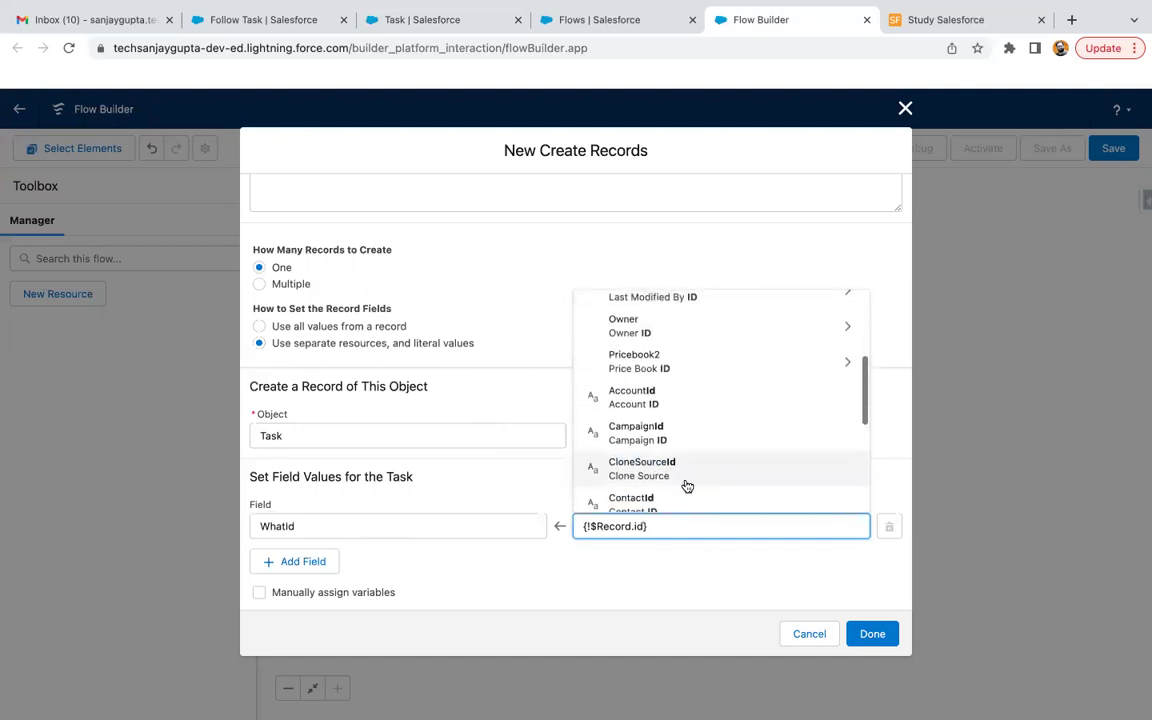
click(671, 419)
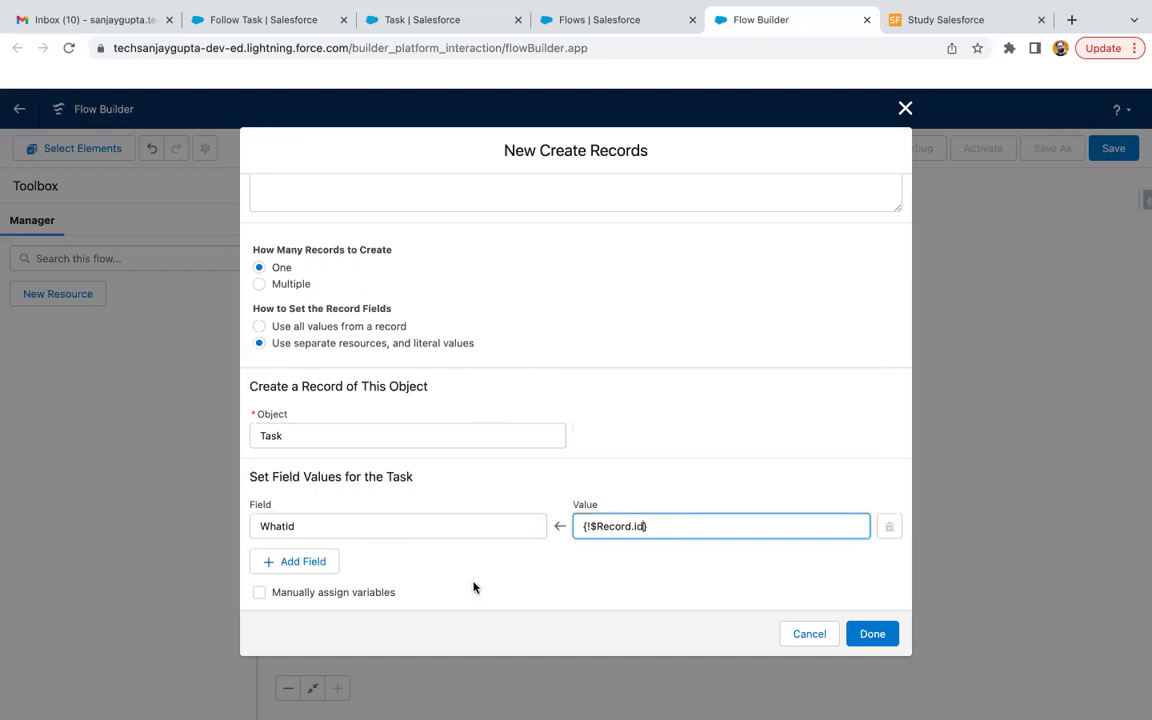
- Review the Task object's Related To lookup and open a blank New Task form to check which fields are required
click(420, 19)
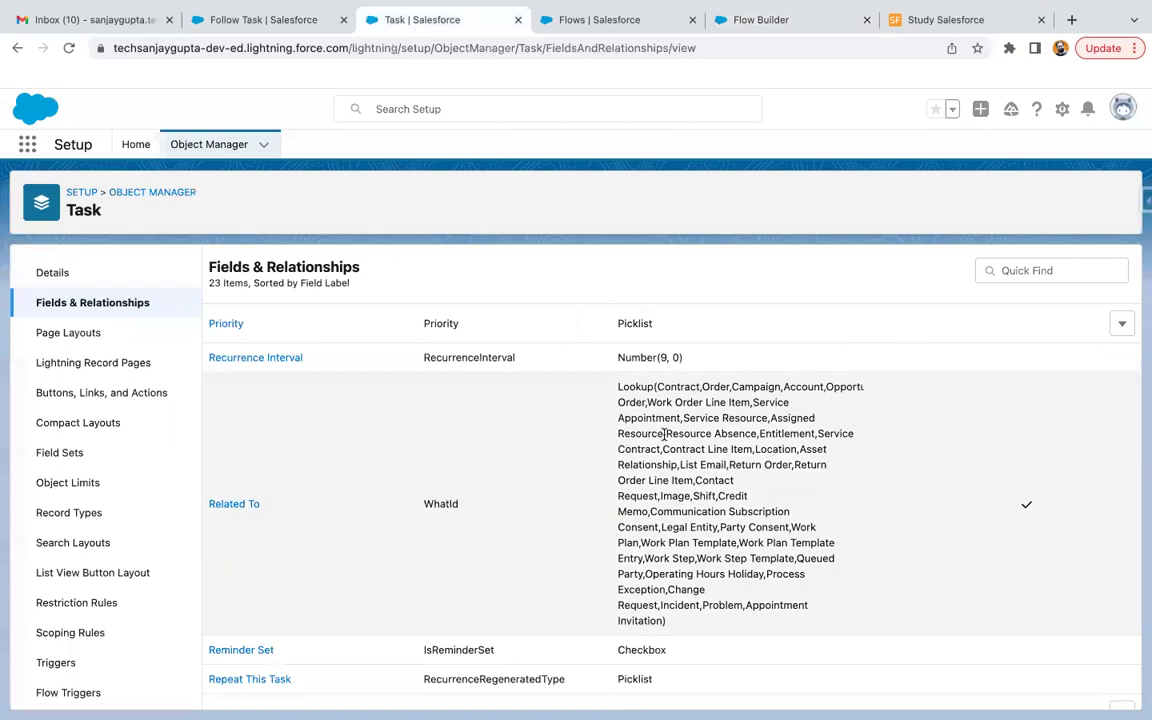
click(263, 19)
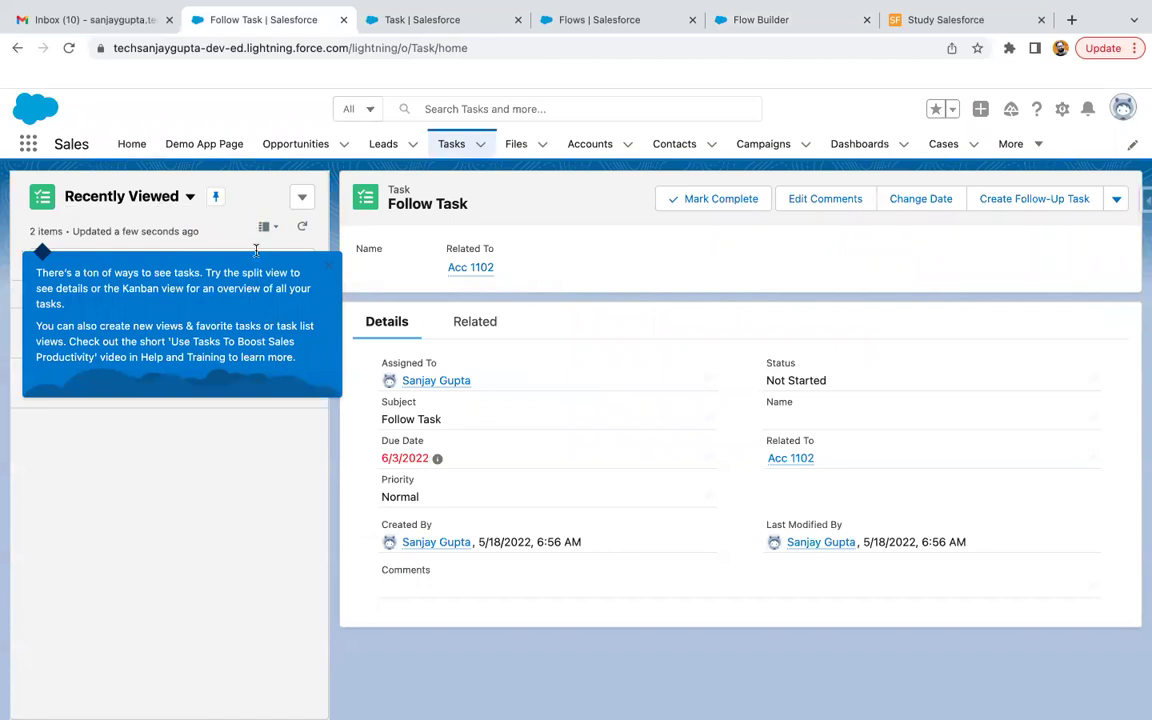
click(303, 204)
click(290, 231)
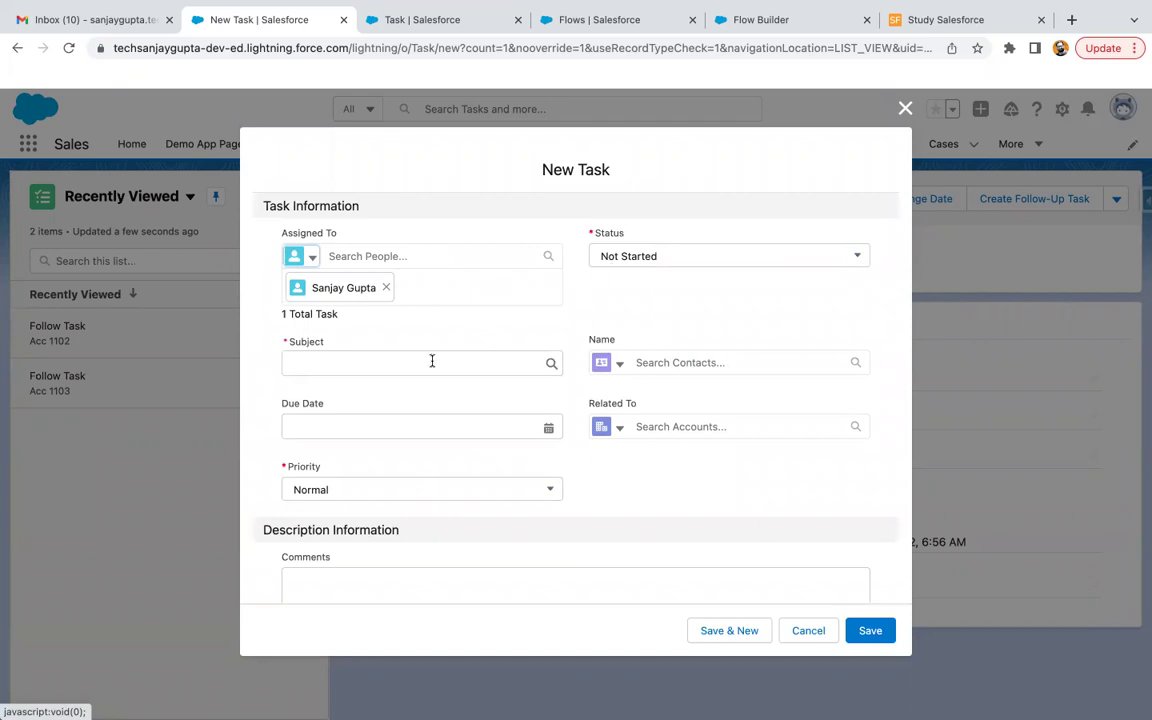
- Back in Flow Builder, add a Subject field assignment for the task with the value Reminder Task
click(746, 20)
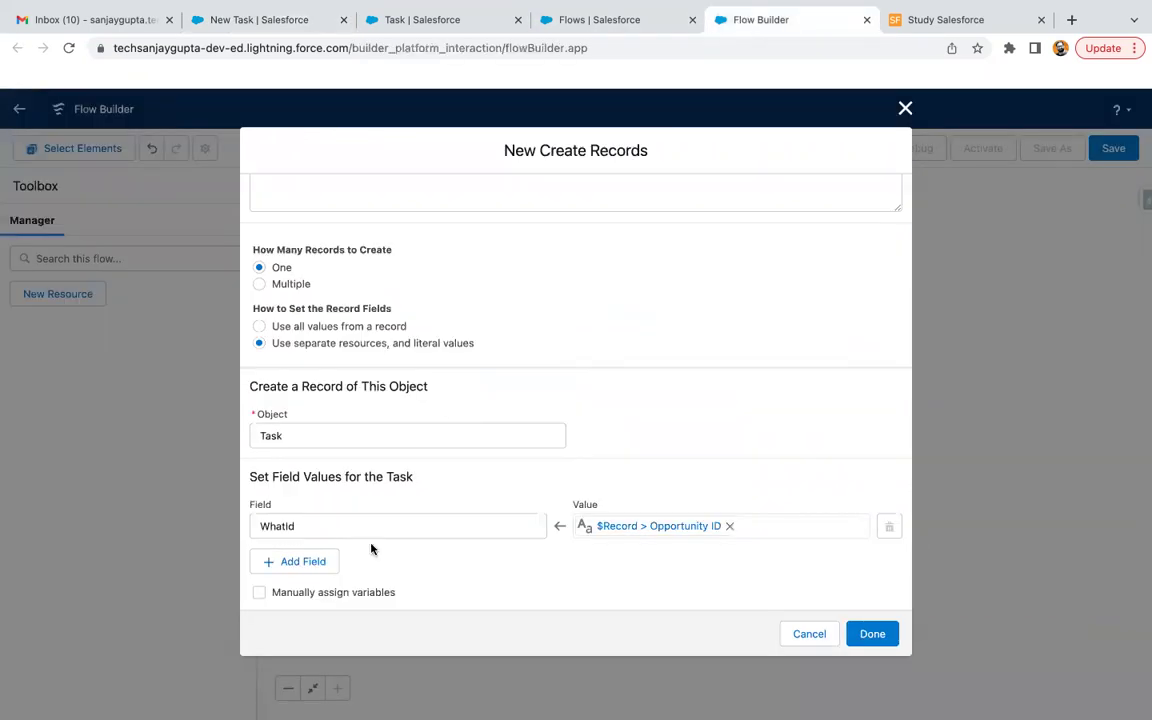
click(329, 555)
click(334, 577)
text(Sub)
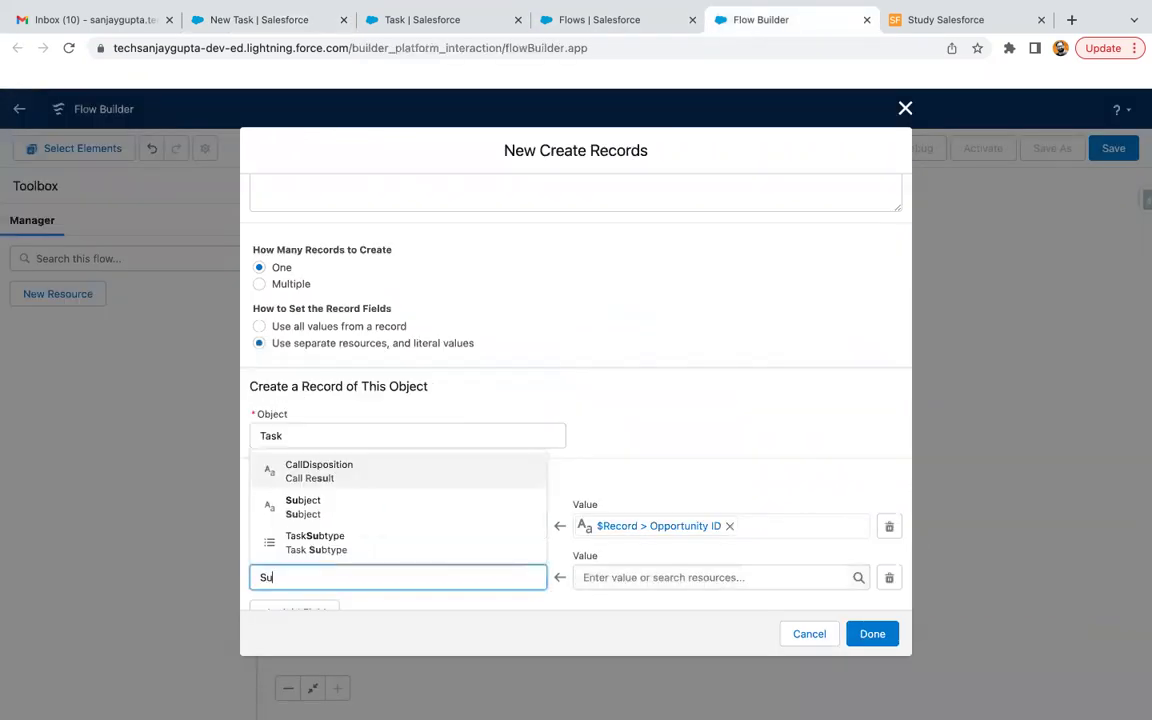
click(349, 513)
click(633, 580)
text(Reminder Task)
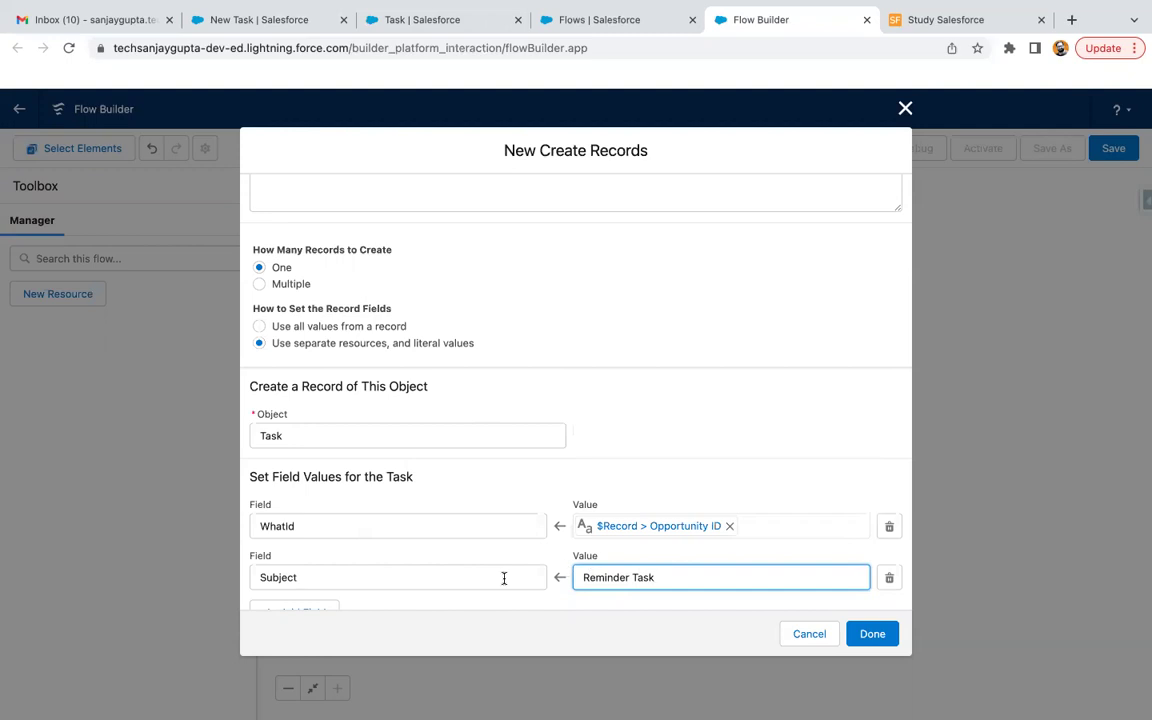
- Check the required fields on the New Task form, and assign the task's Status field the value Not Started in Flow Builder
scroll(504, 578, down, 1)
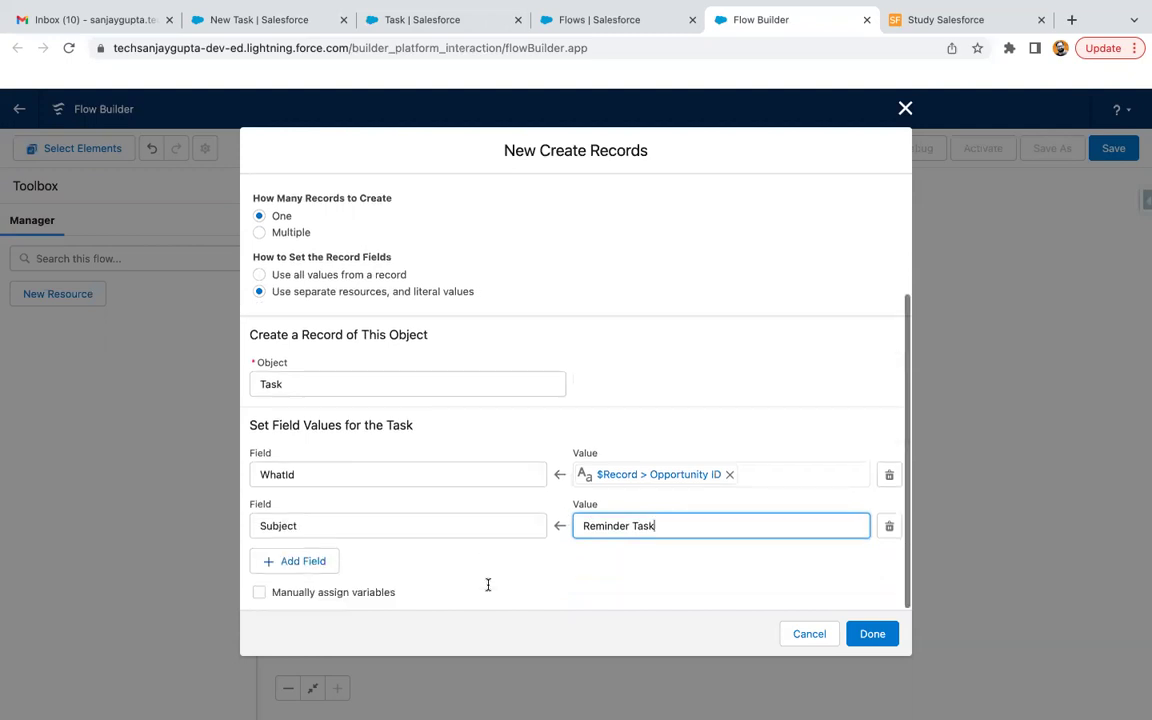
click(291, 566)
scroll(362, 545, down, 1)
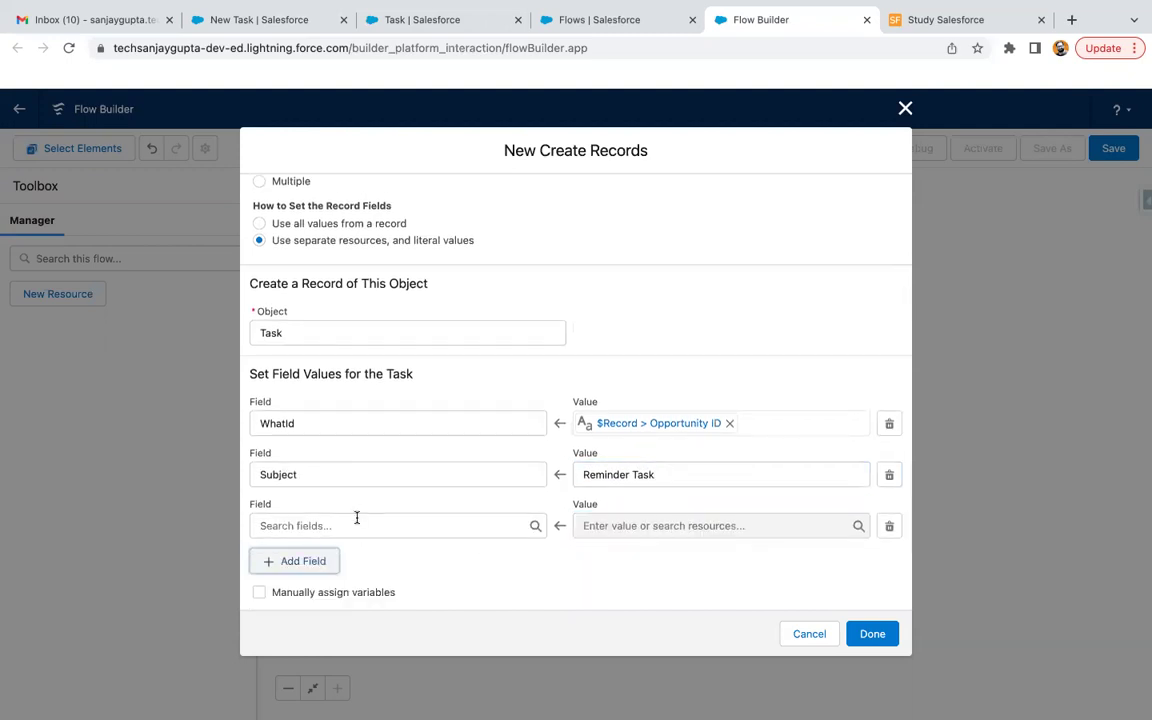
click(320, 30)
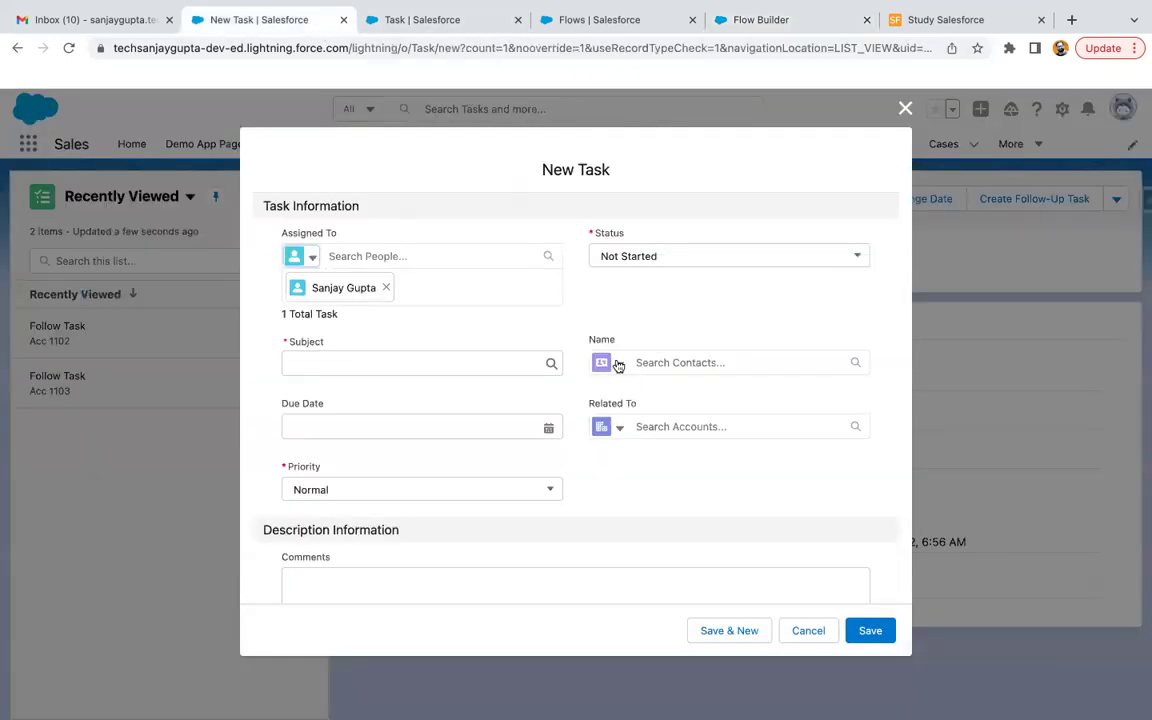
click(770, 20)
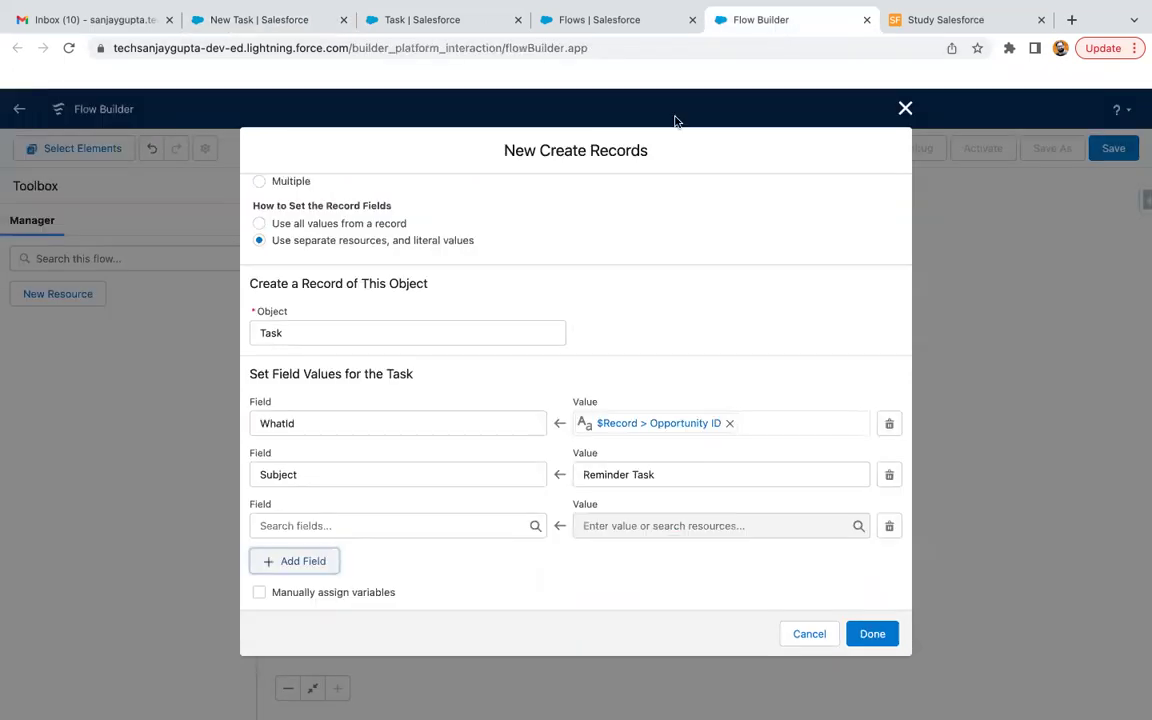
click(366, 525)
text(stau)
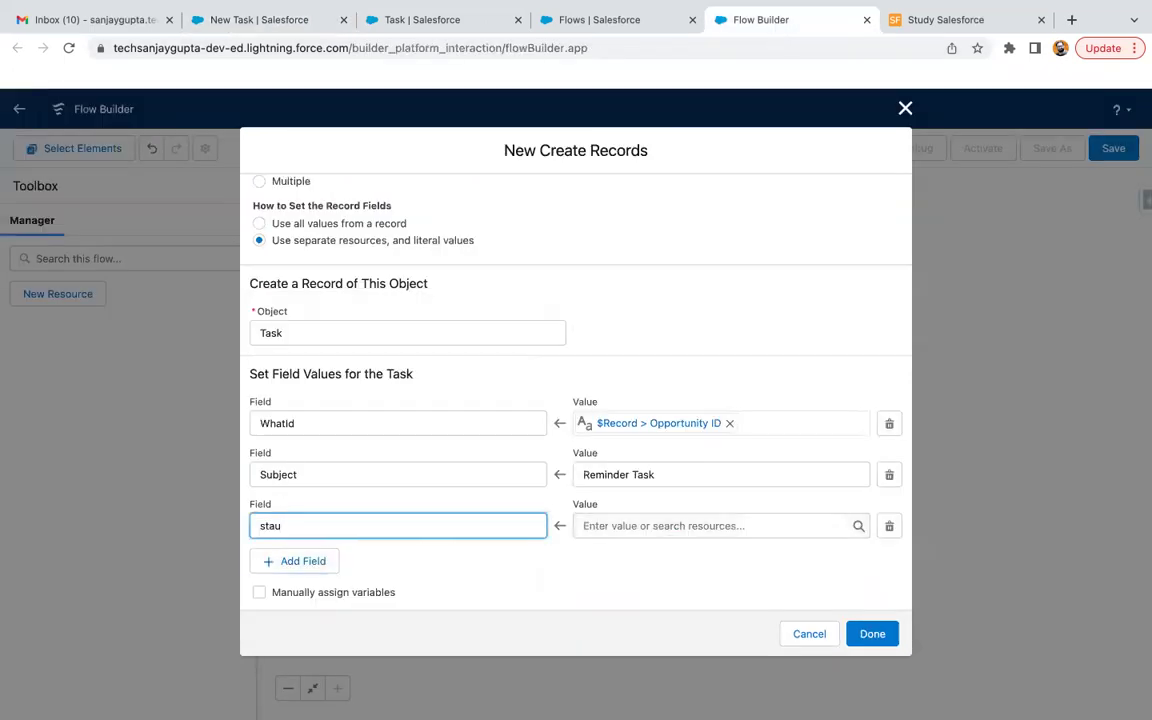
text(t)
click(348, 558)
click(597, 525)
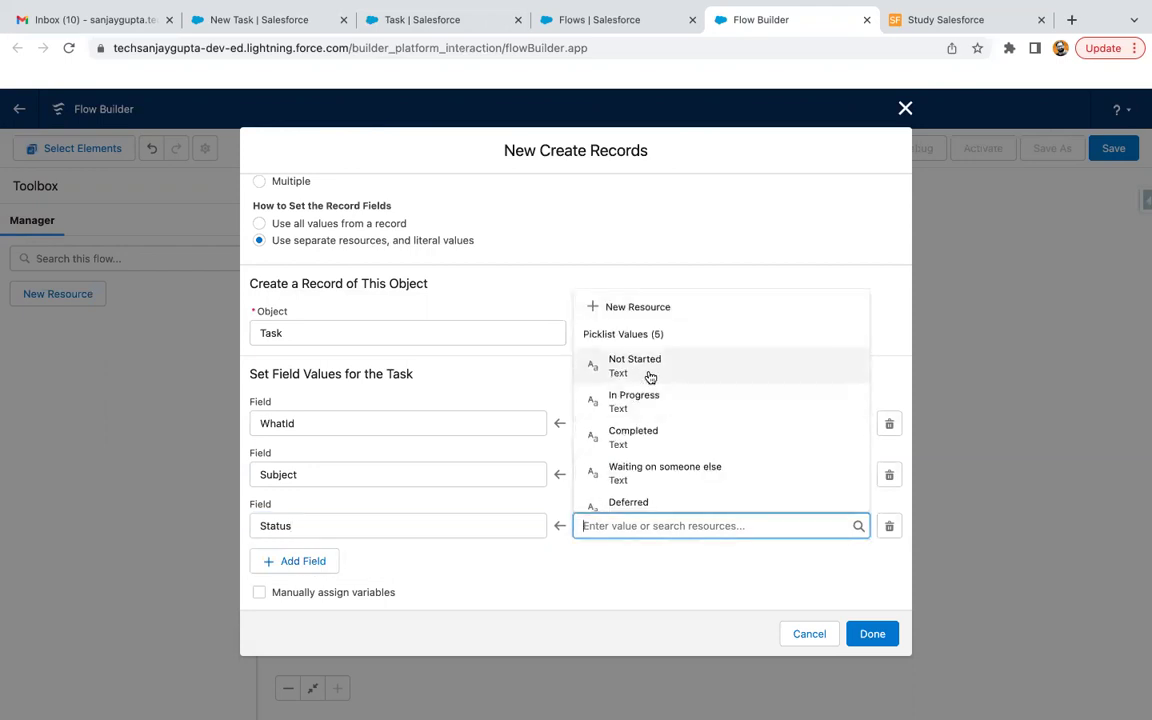
click(650, 377)
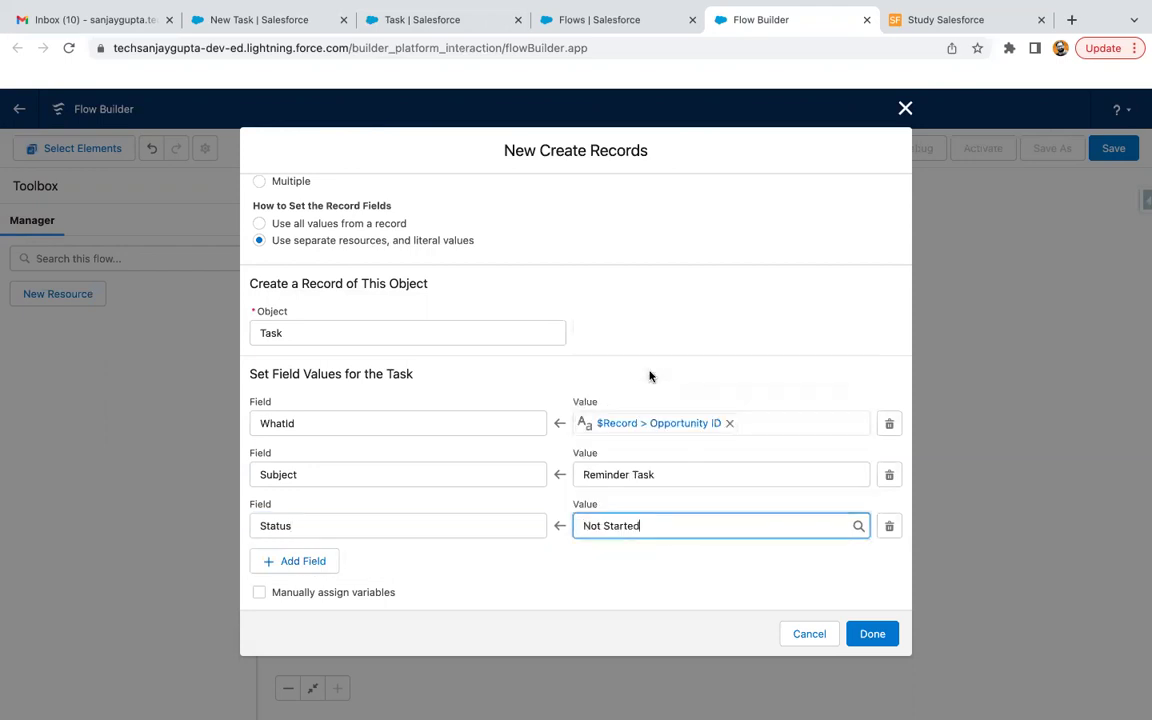
- Add an OwnerId field assignment for the task that takes the triggering Opportunity's Owner ID from $Record
click(326, 561)
click(321, 514)
text(assi)
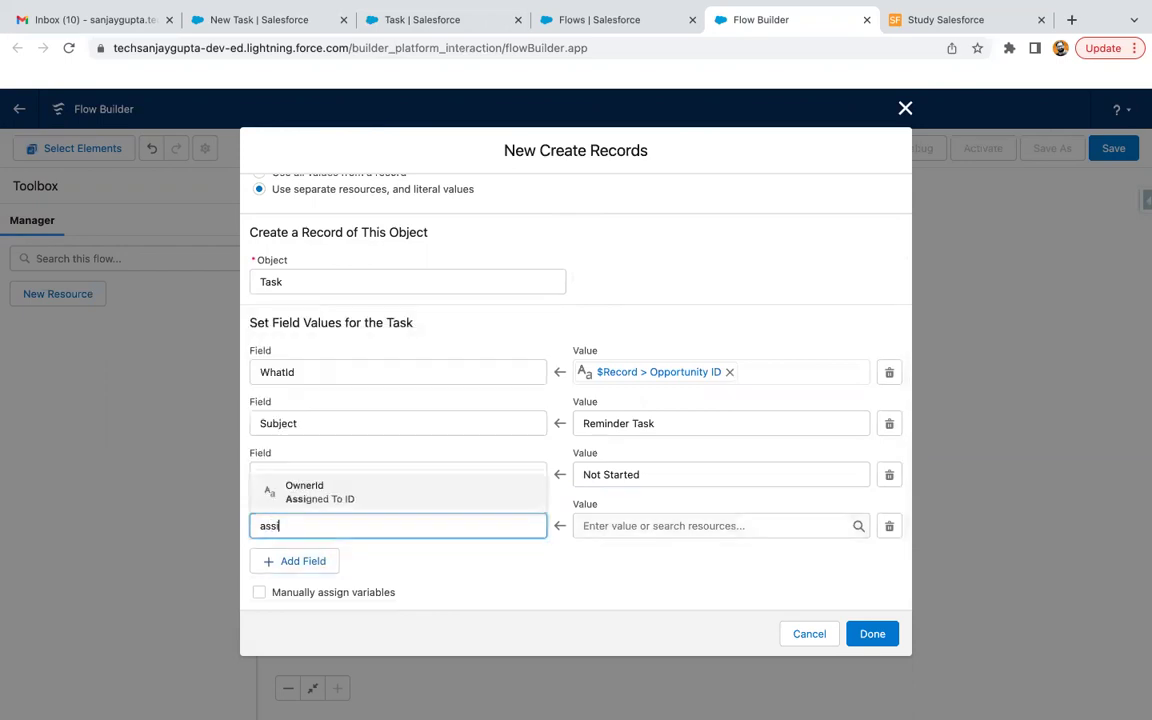
click(352, 488)
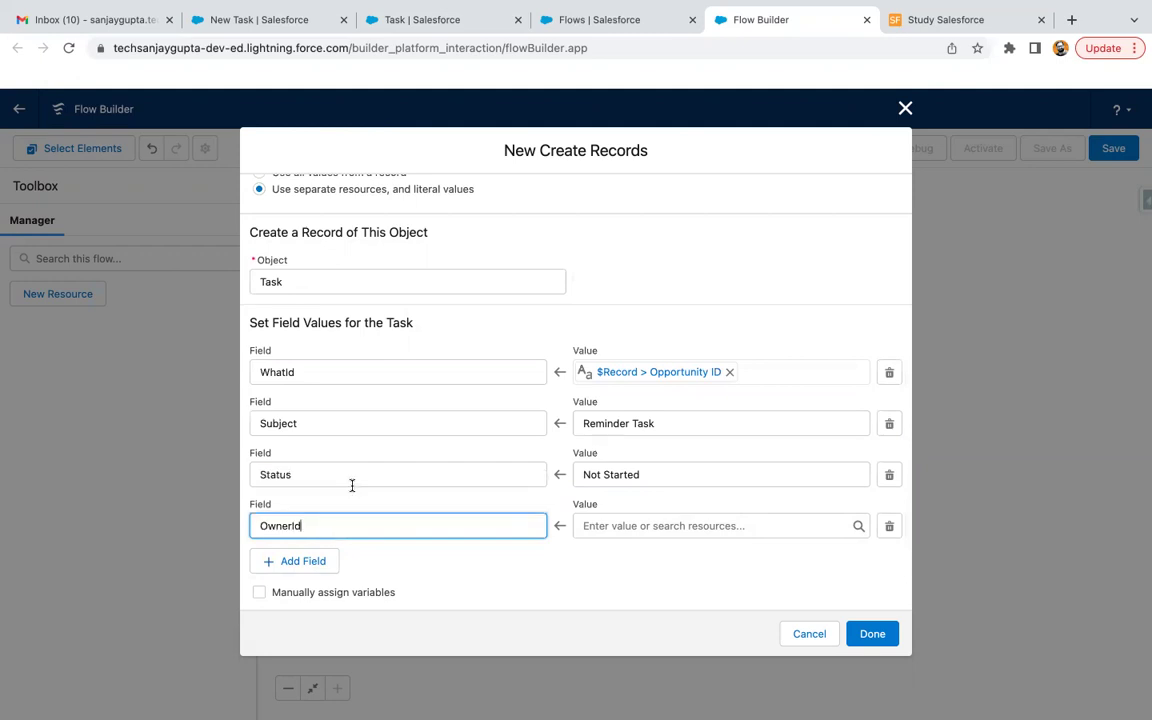
click(646, 522)
text($)
text(resu)
key(BackSpace)
key(BackSpace)
key(BackSpace)
text(reco)
click(645, 595)
text(ow)
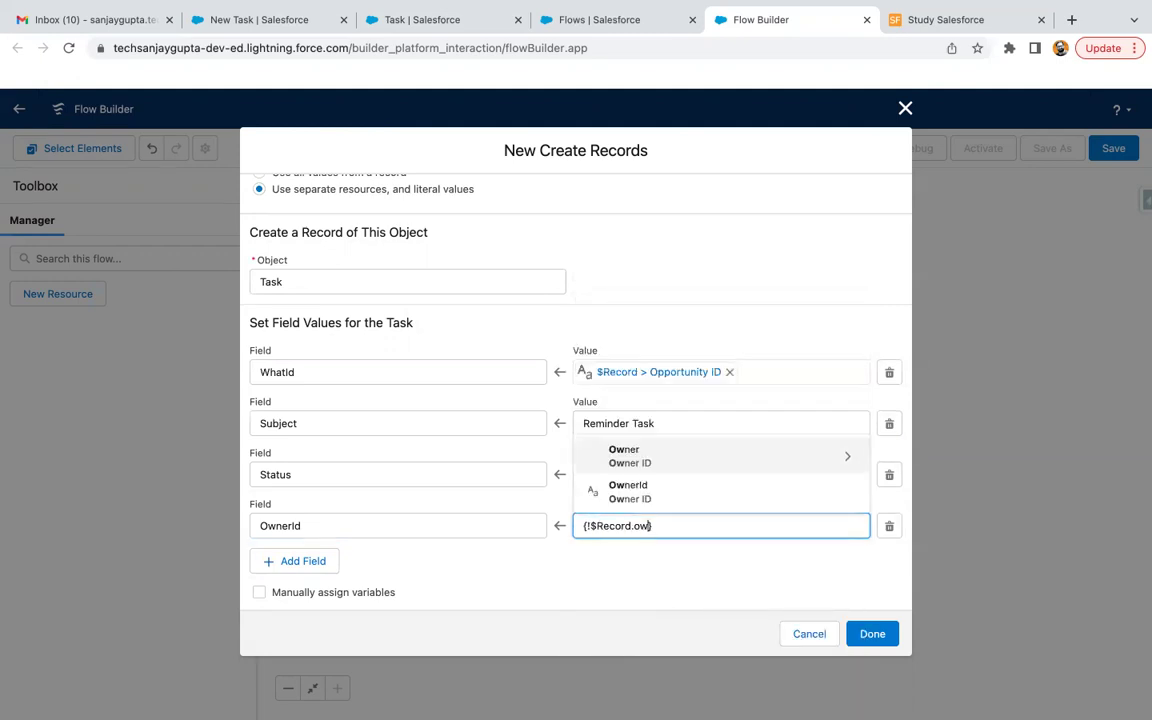
click(676, 500)
click(643, 570)
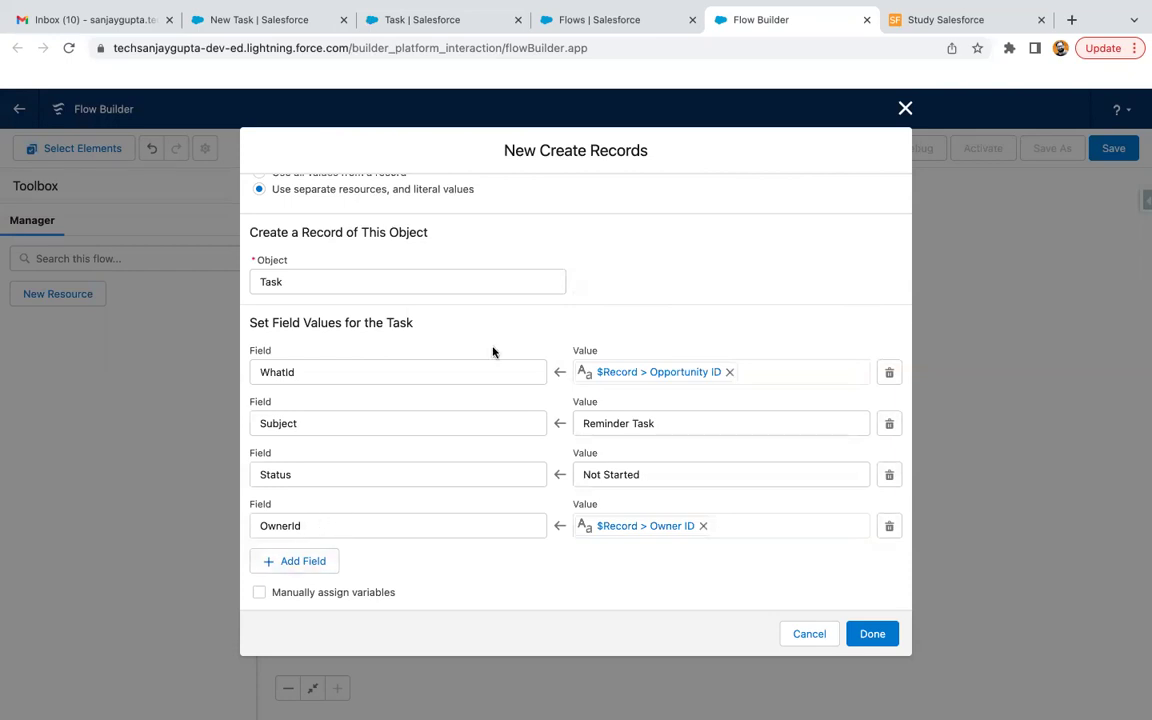
- Recheck the New Task form for remaining required fields, and assign the task's Priority field the value Normal in the Create Task element
click(268, 17)
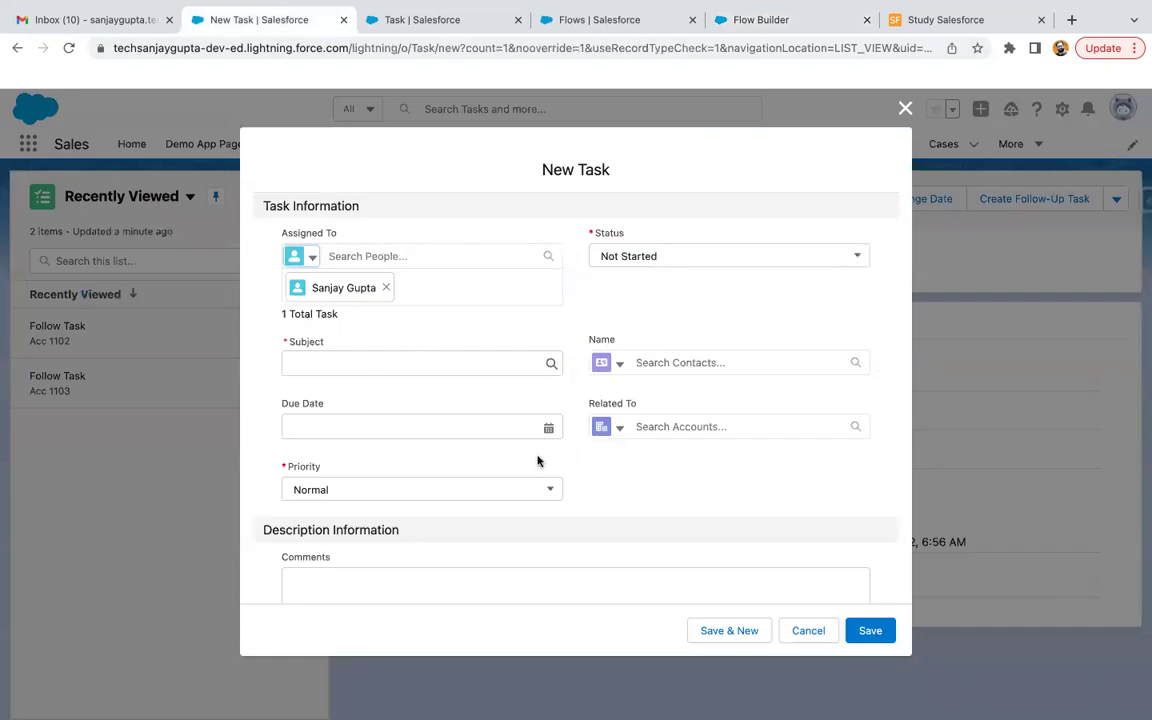
scroll(537, 460, down, 1)
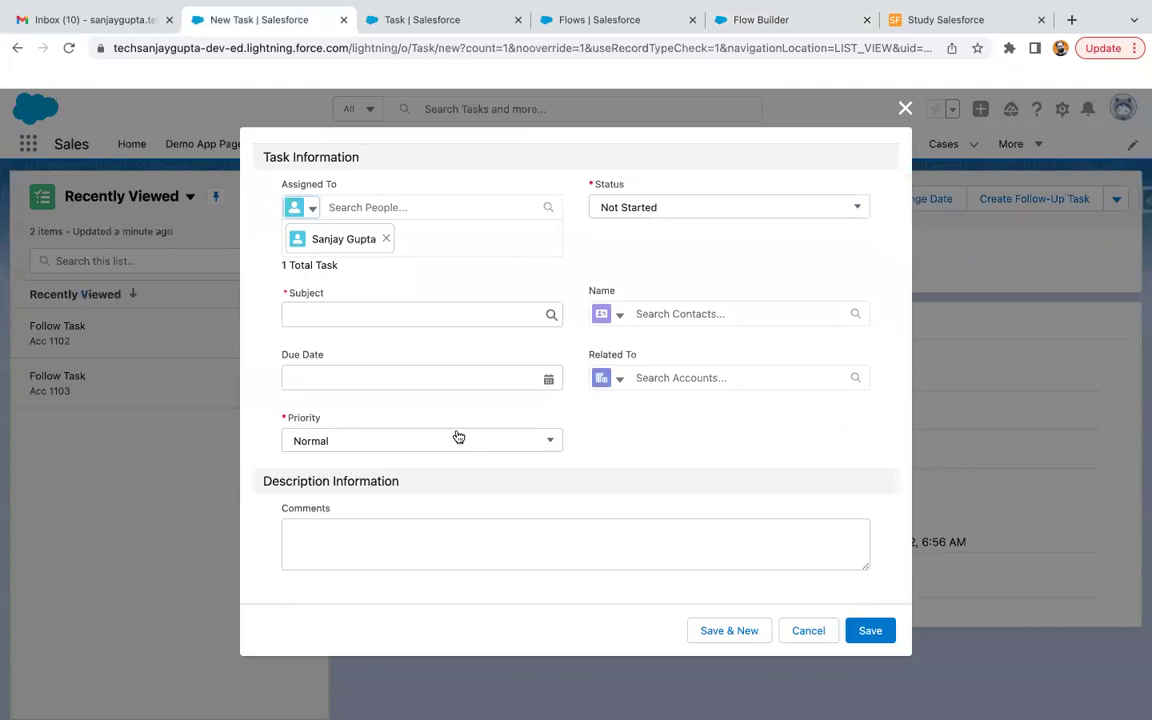
click(745, 19)
click(287, 561)
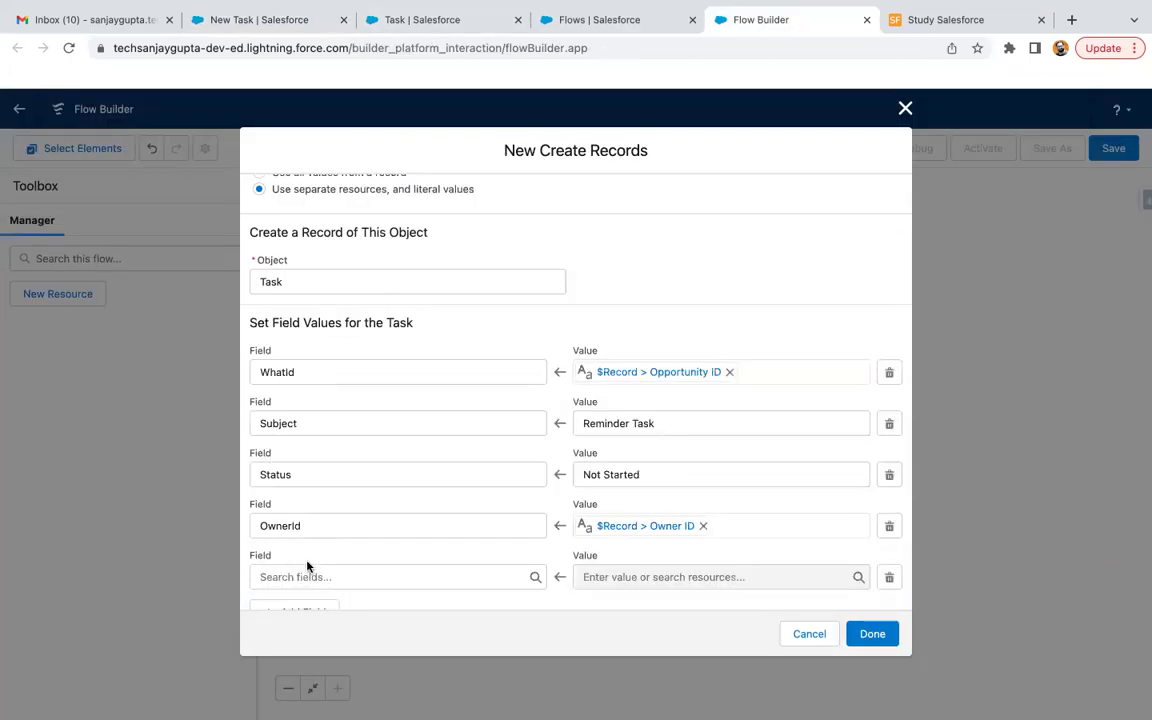
click(309, 577)
text(pri)
click(348, 540)
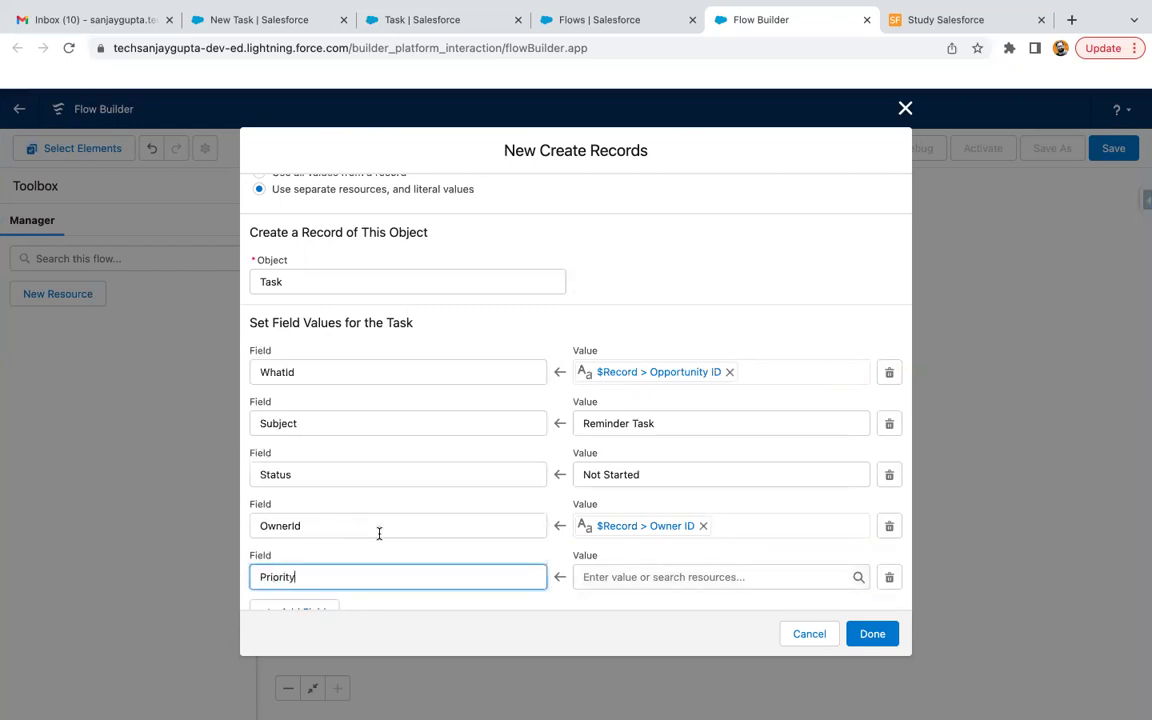
click(588, 576)
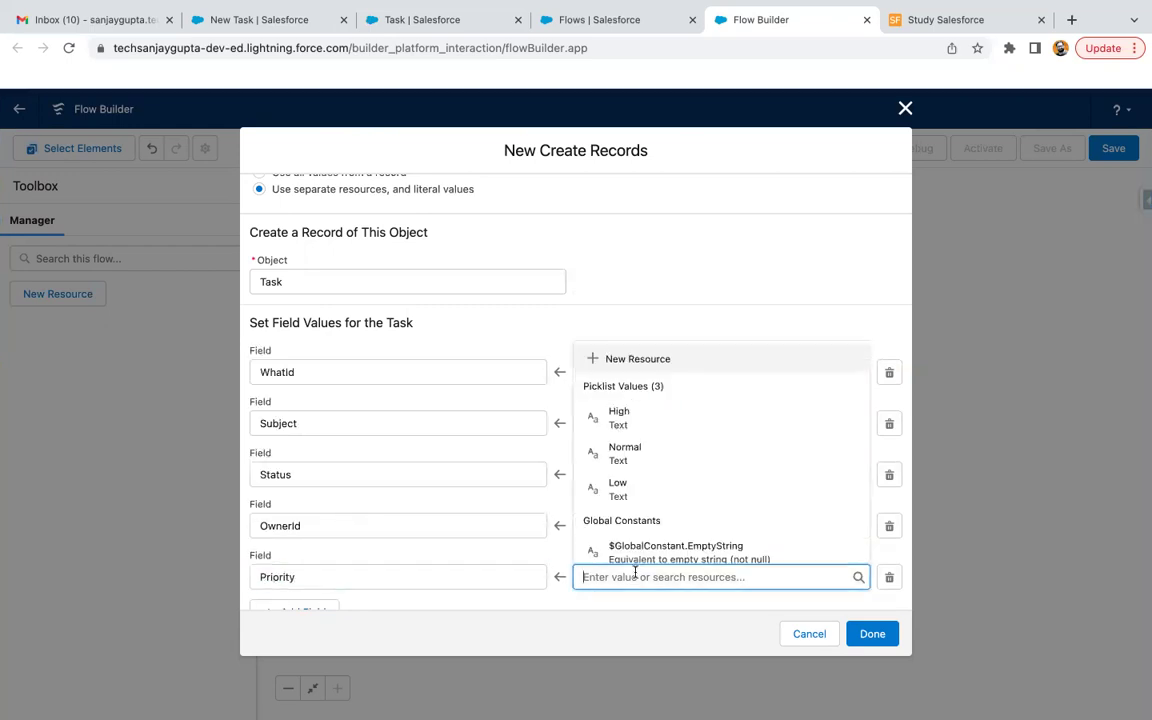
click(644, 456)
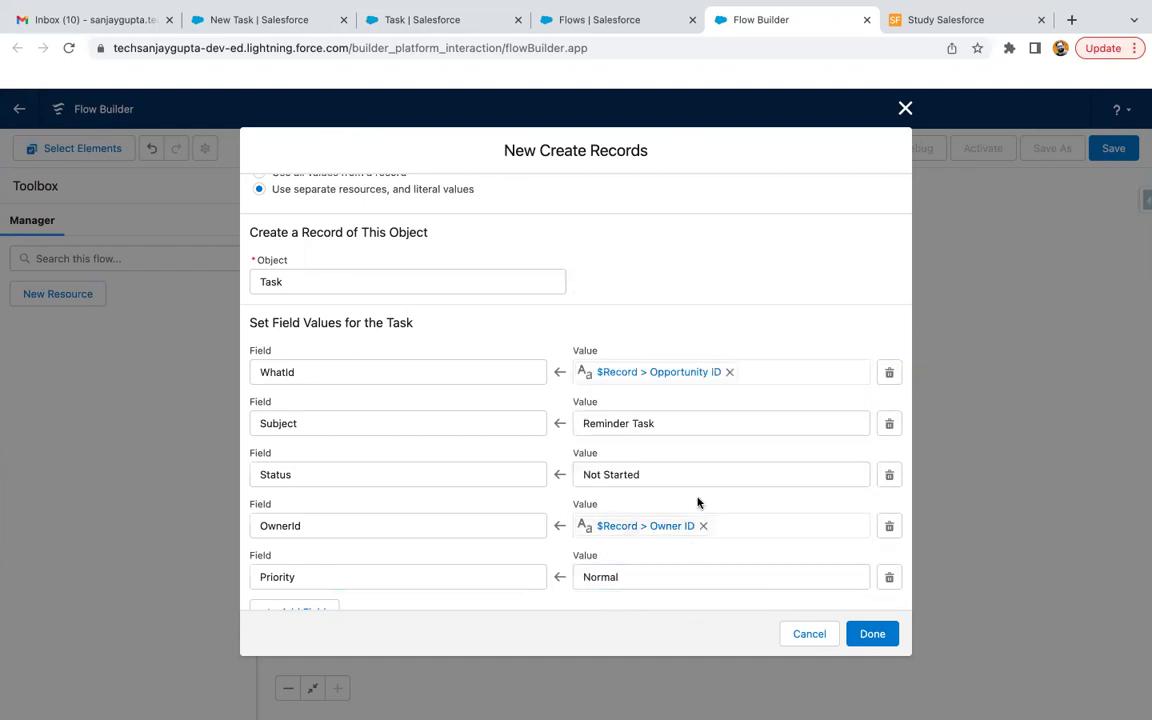
scroll(697, 501, down, 1)
scroll(697, 501, up, 4)
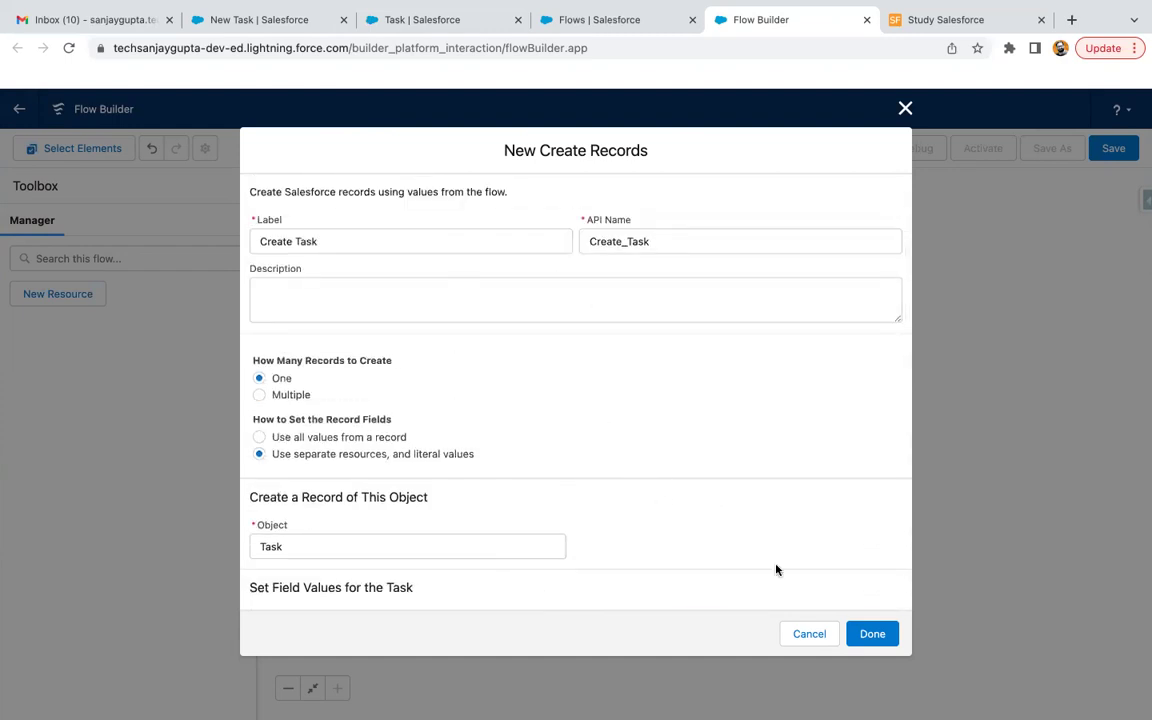
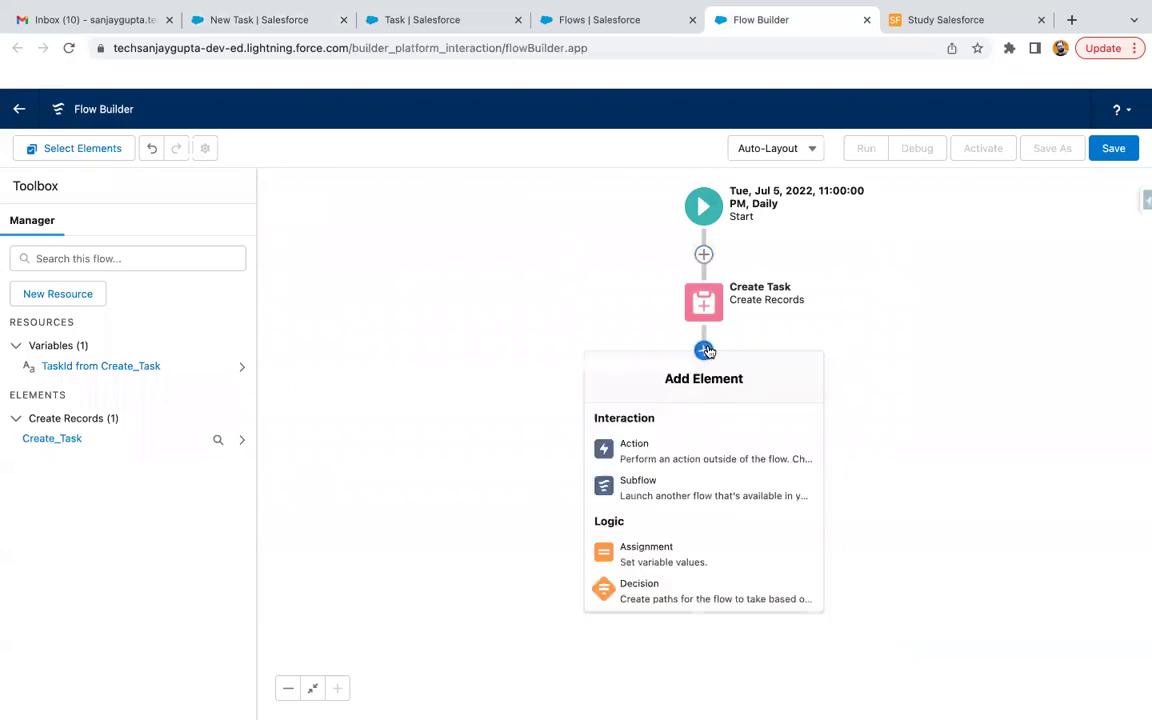
- Add an Update Records element after Create Task and label it Update Opportunities
scroll(680, 488, down, 5)
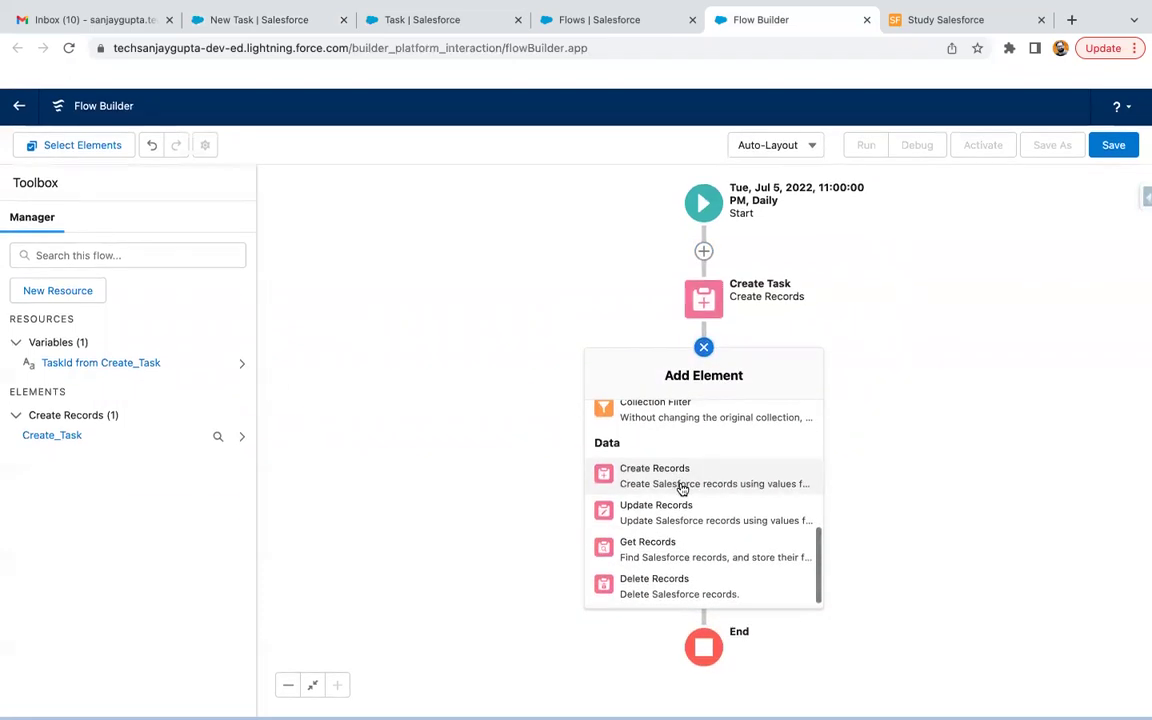
click(666, 514)
text(Update Oppo)
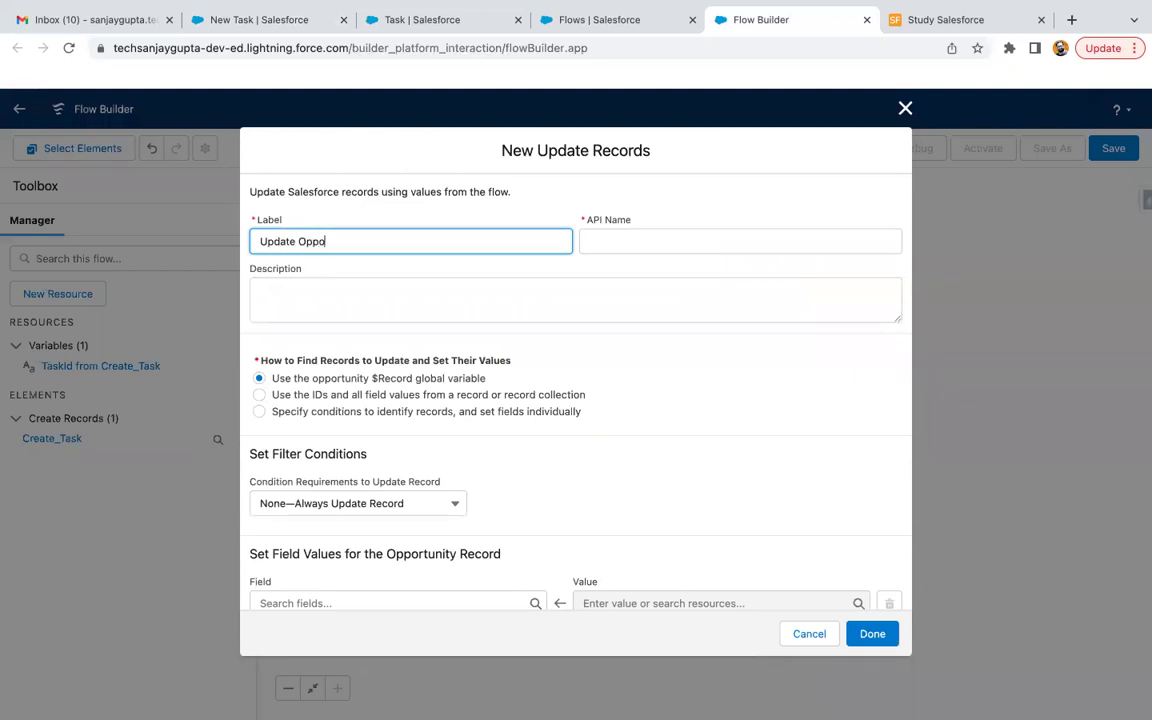
text(rtutnies)
key(BackSpace)
text(ies)
click(791, 373)
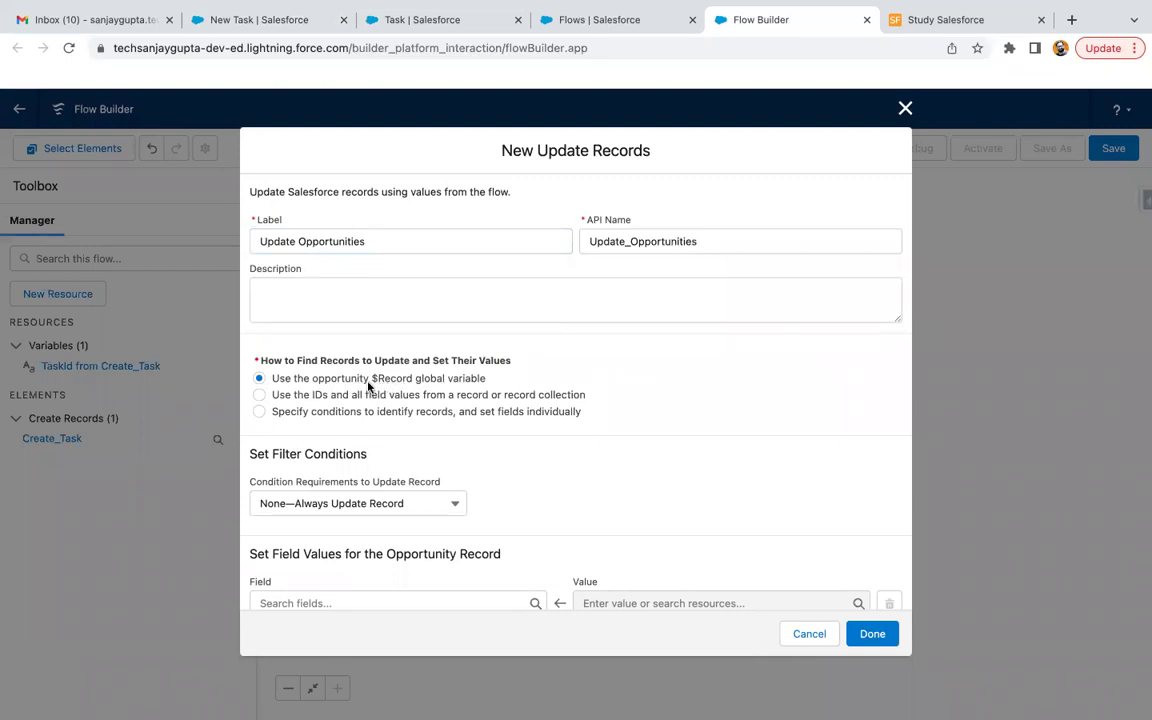
- Set the triggering Opportunity's Task_Created__c field to True and finish the Update Opportunities element
scroll(512, 438, down, 1)
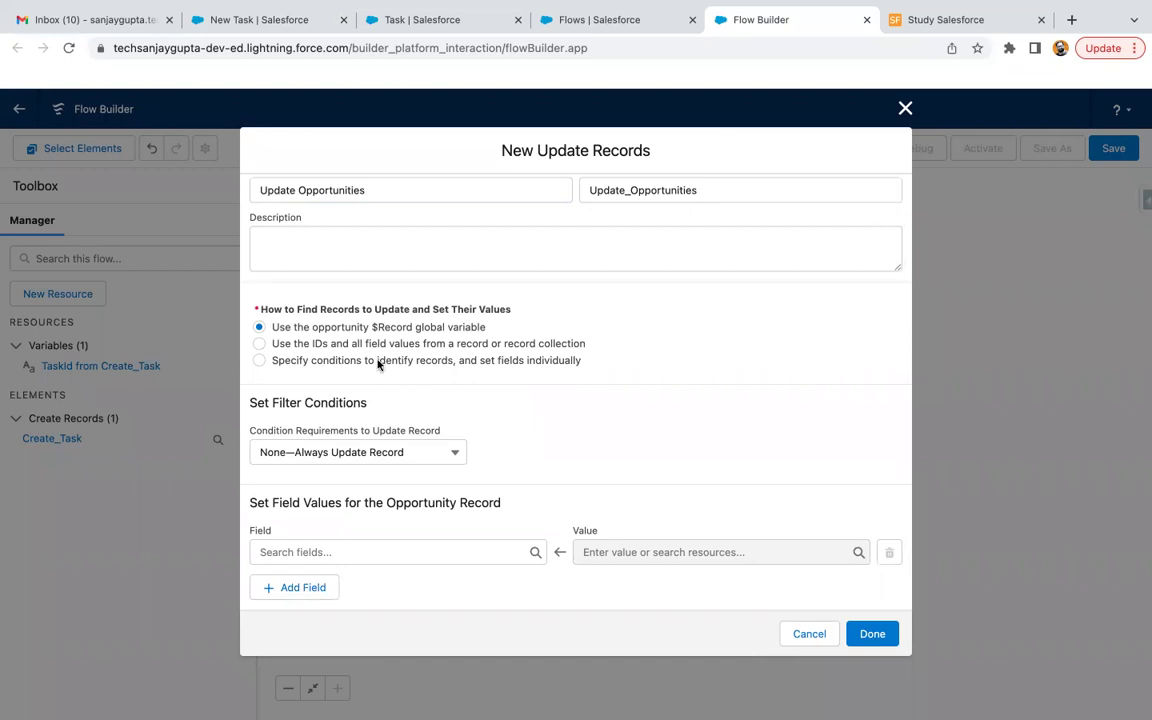
click(345, 545)
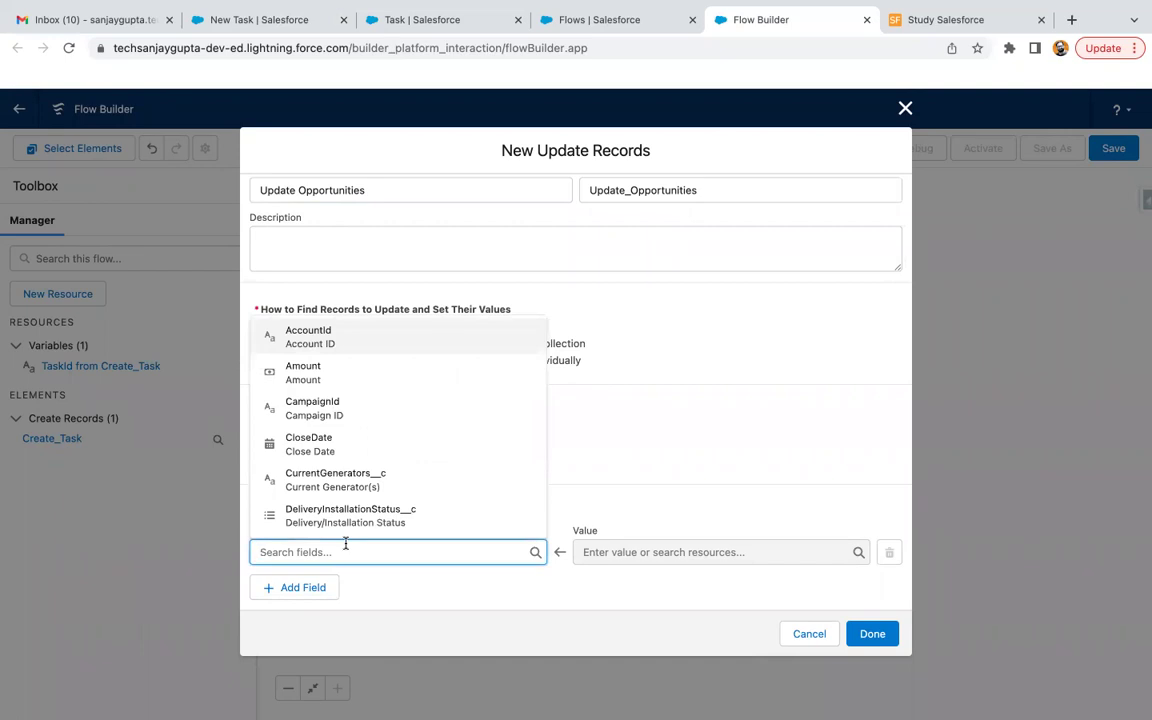
text(task)
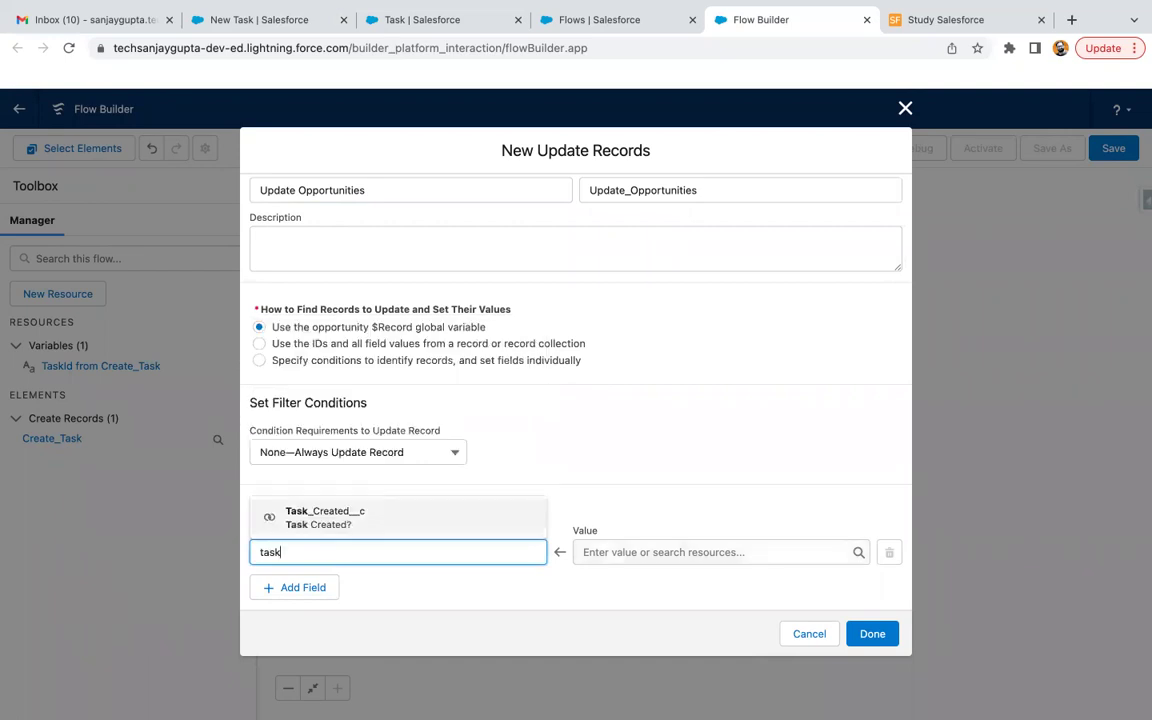
click(363, 511)
click(588, 552)
text(true)
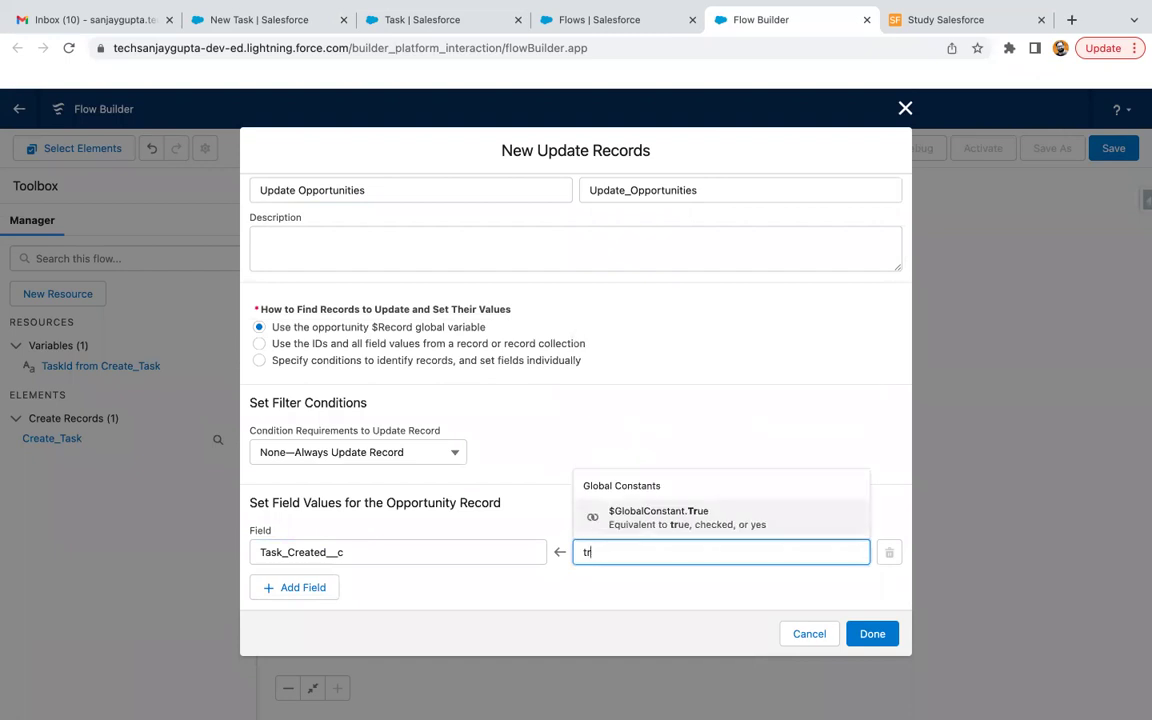
click(643, 517)
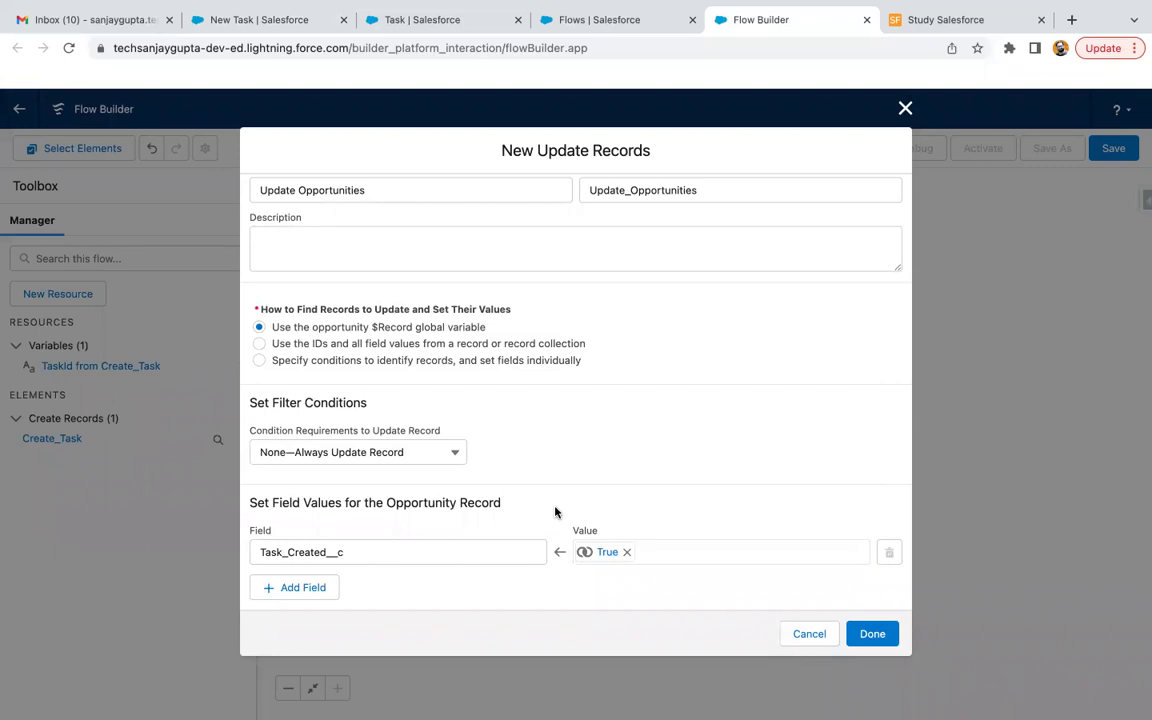
click(868, 638)
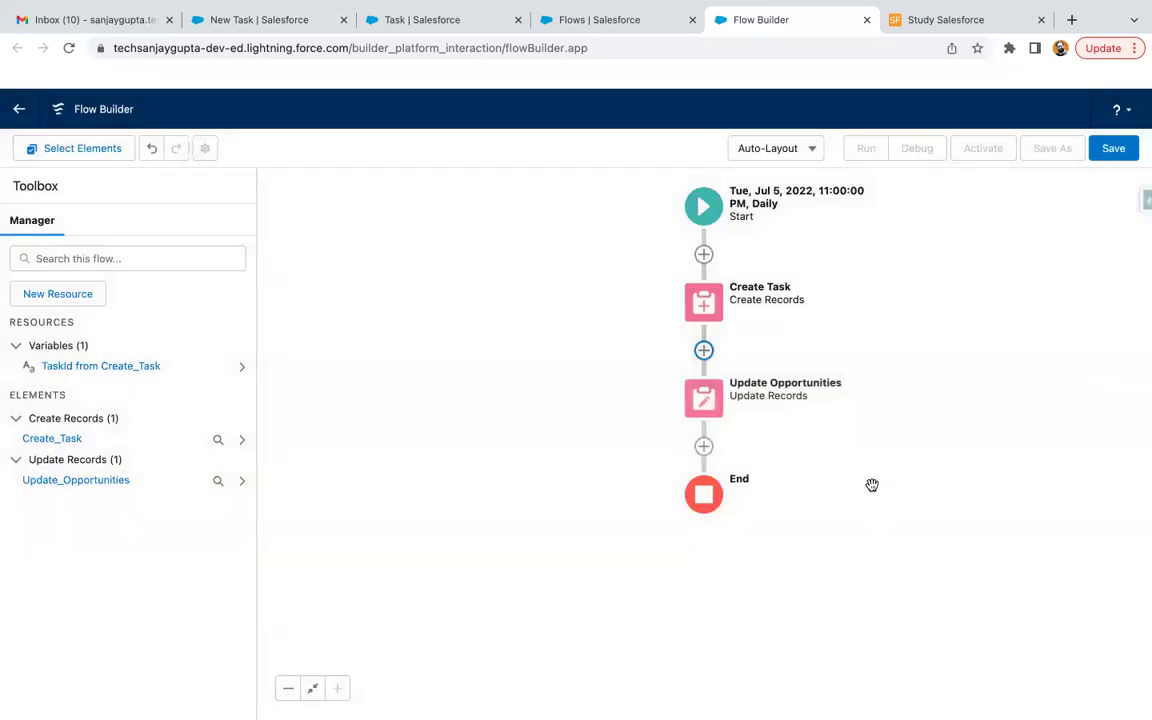
drag(833, 483, 693, 511)
- In the Salesforce New Task form, create a task with the subject test and status Not Started
click(250, 20)
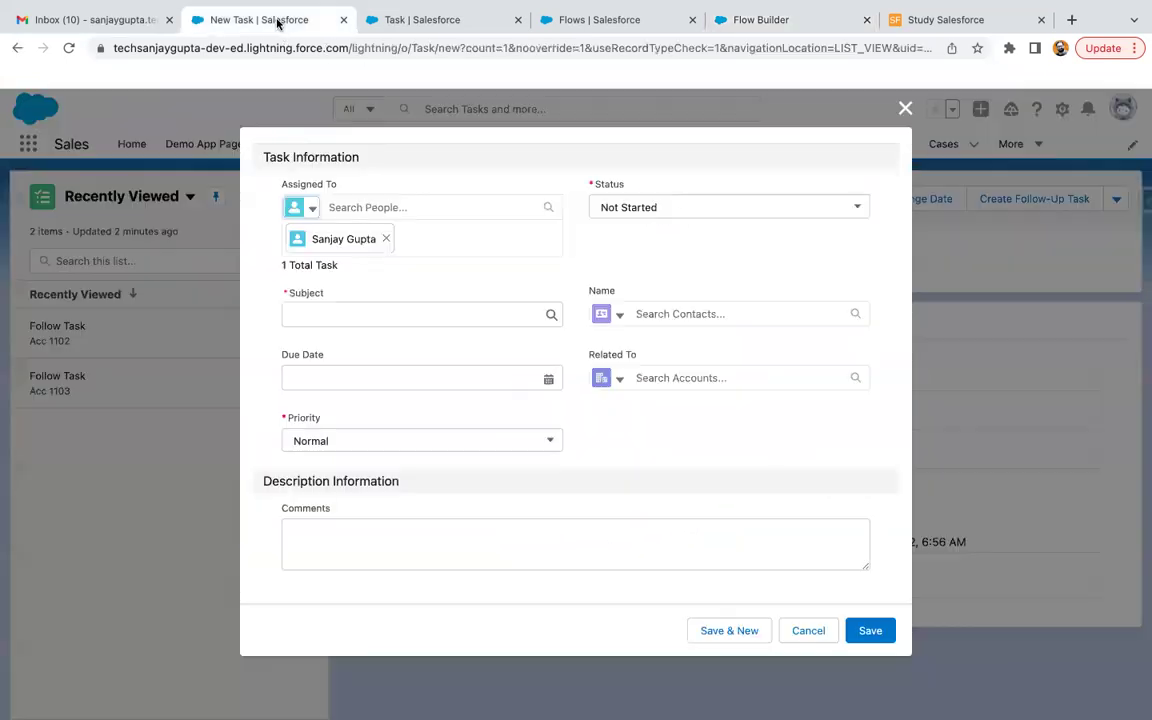
scroll(548, 285, up, 1)
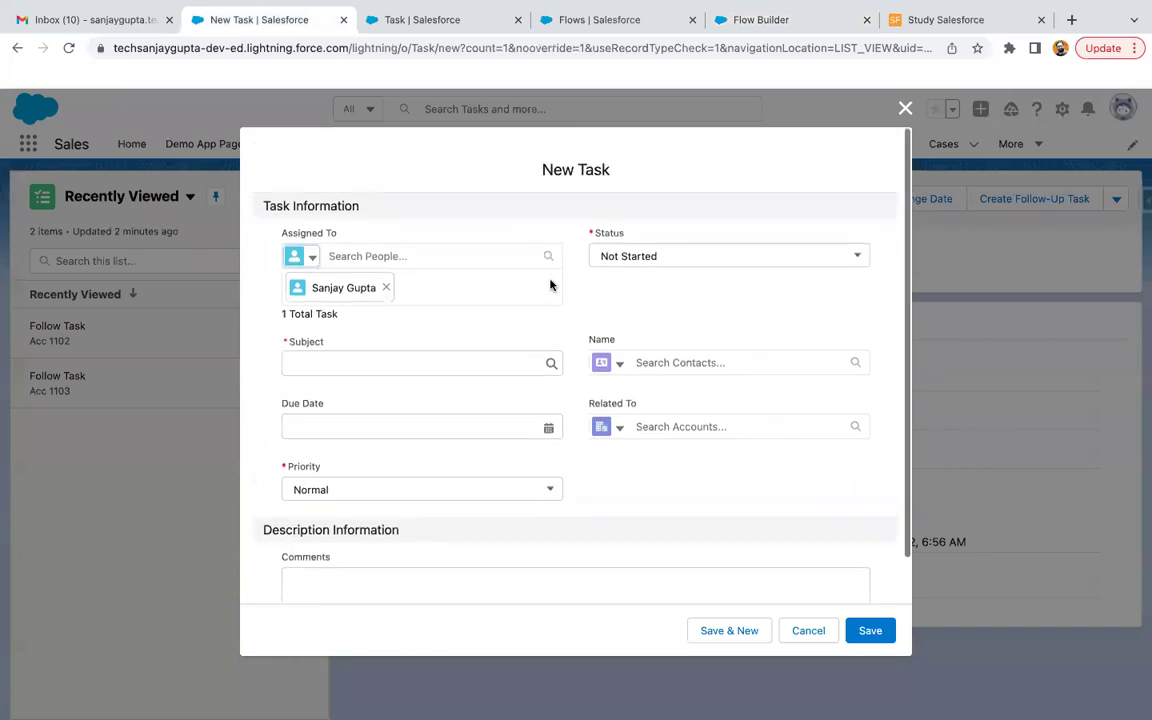
click(630, 257)
click(641, 318)
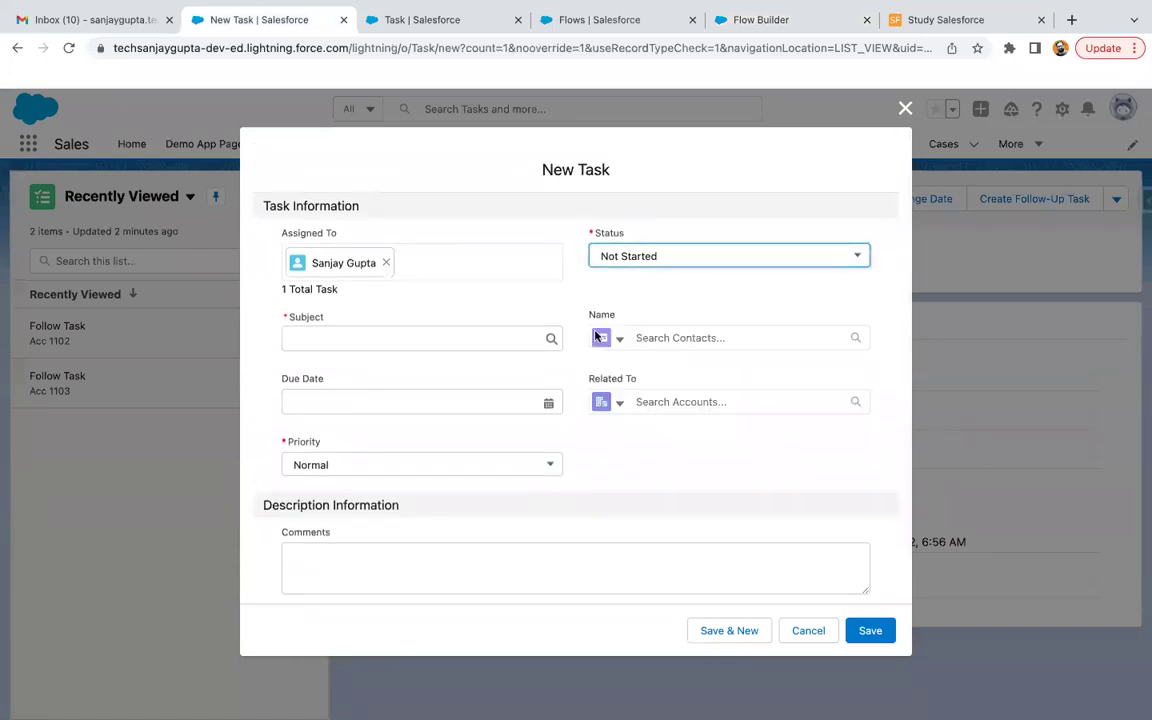
click(408, 341)
text(test)
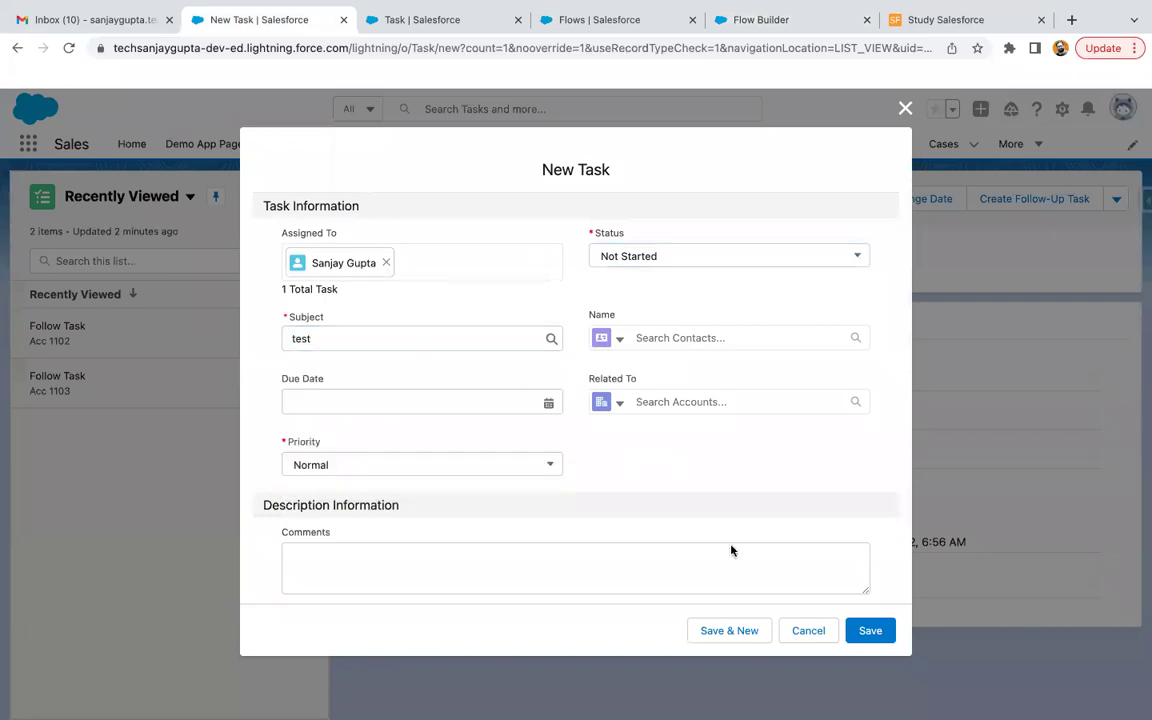
click(870, 631)
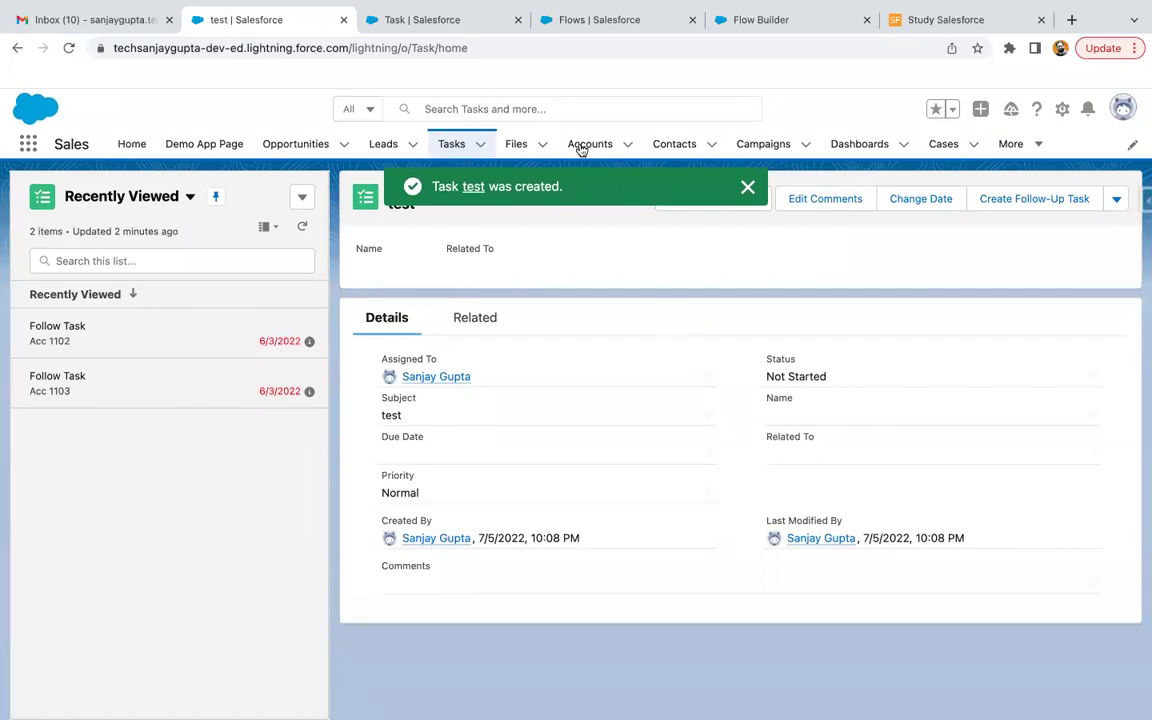
- Return to the flow and set its schedule's start time to 10:10 PM on Jul 5, 2022
click(756, 22)
click(529, 233)
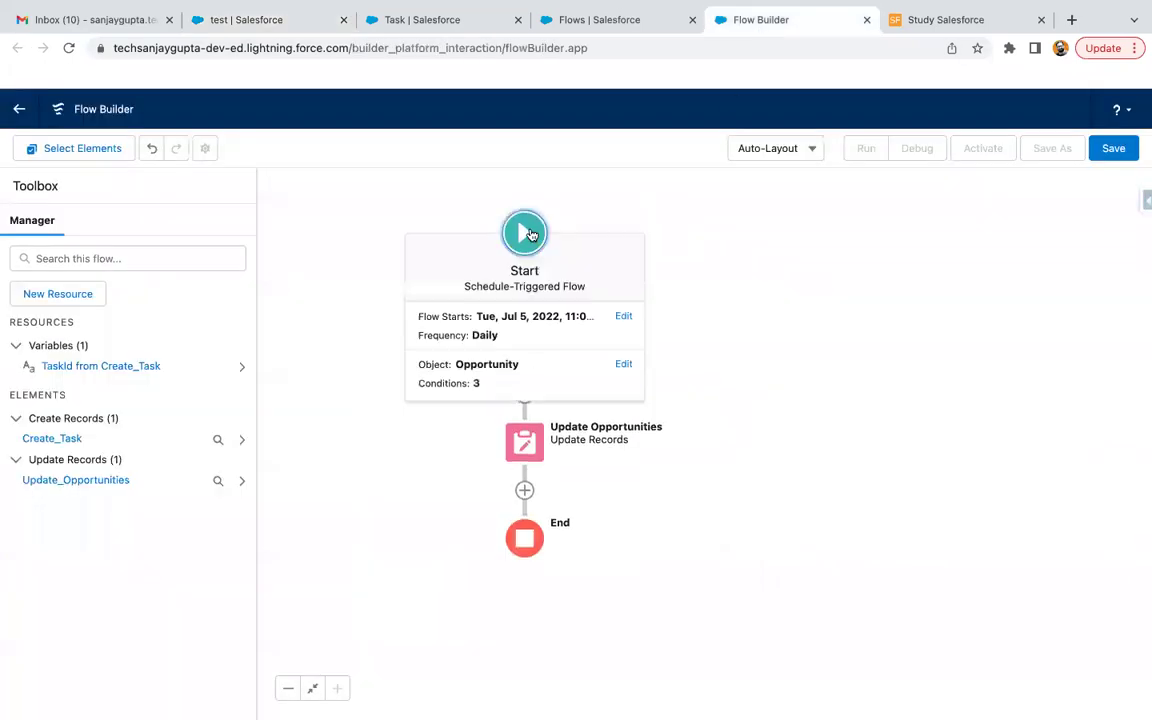
click(480, 336)
click(306, 383)
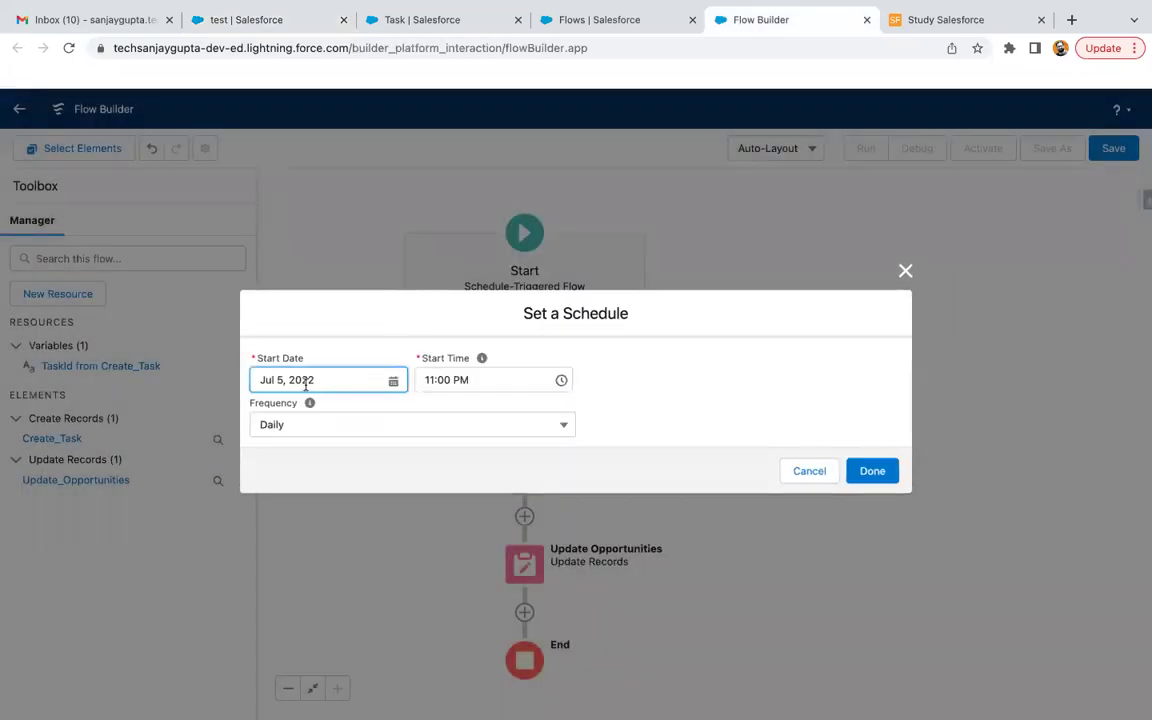
click(433, 380)
key(BackSpace)
text(0)
key(BackSpace)
key(BackSpace)
text(10)
click(638, 380)
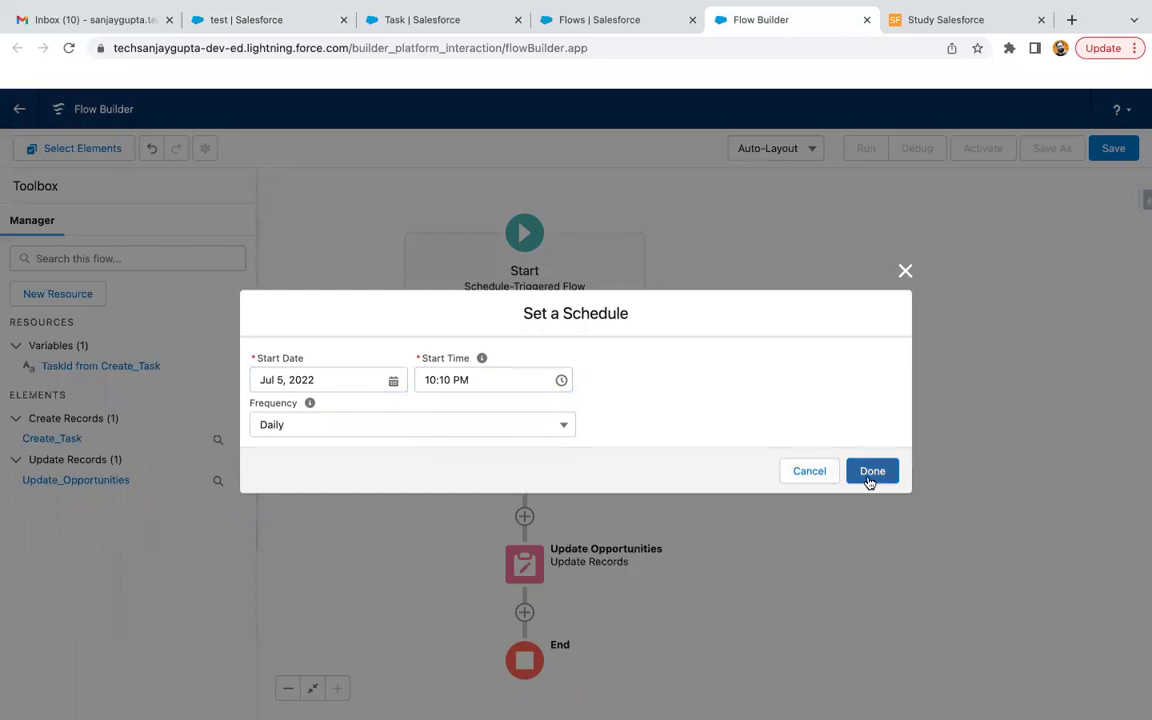
click(870, 475)
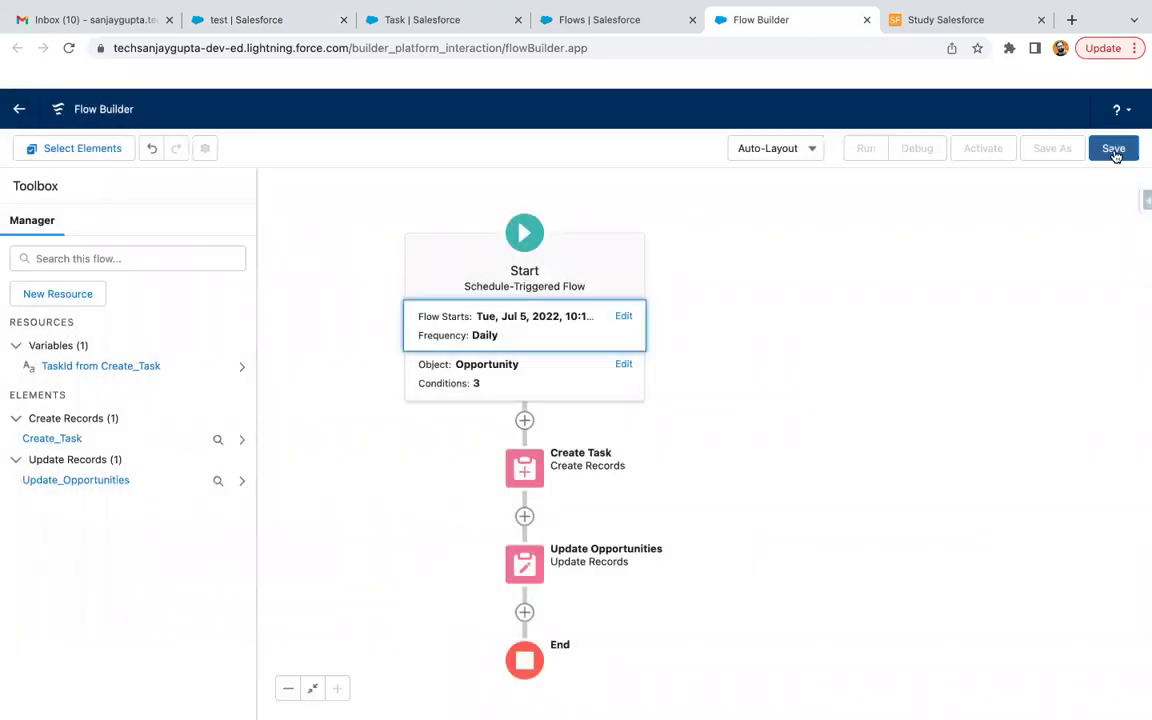
- Save the flow with the label Schedule Task and activate it
click(1111, 150)
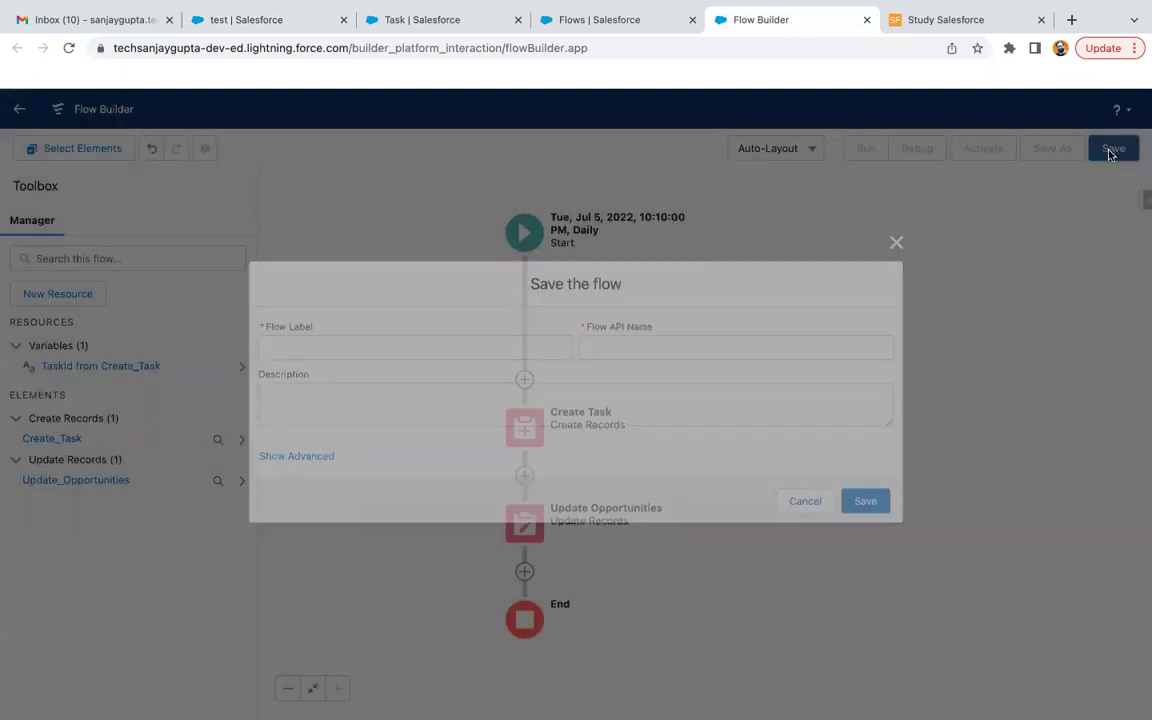
click(360, 347)
text(Schedule Task)
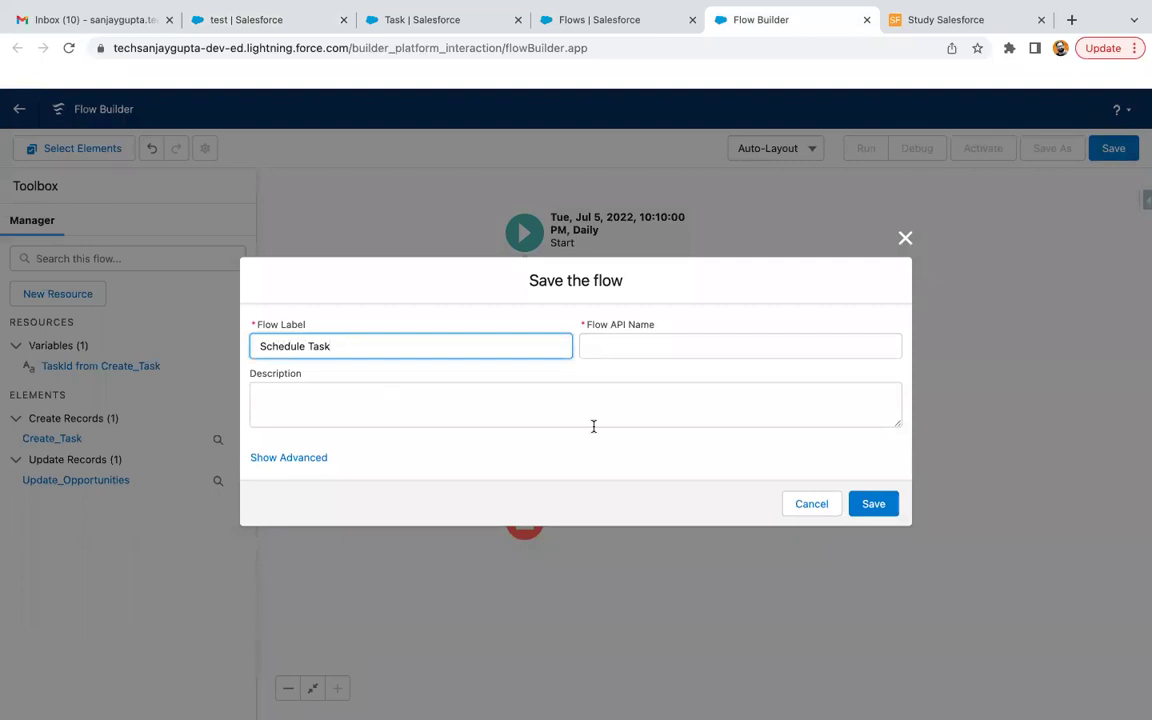
click(585, 410)
click(871, 504)
click(983, 148)
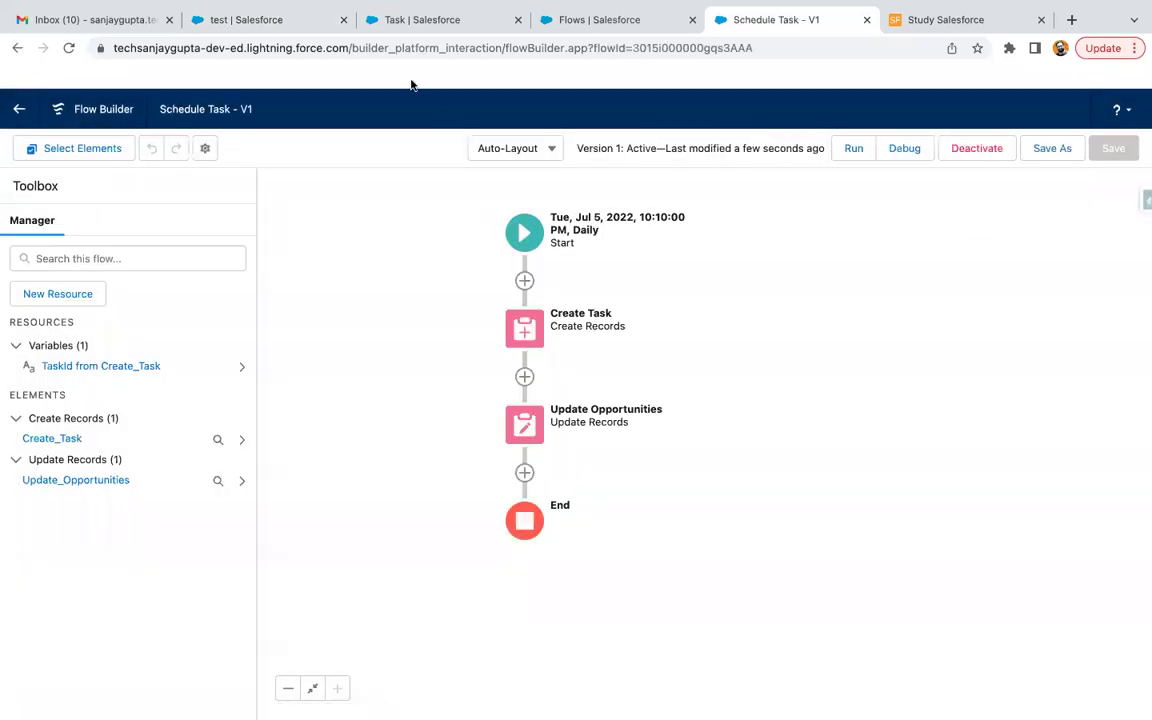
- Search Setup for schedule and open the Scheduled Jobs page to check the flow's job
click(248, 30)
click(403, 24)
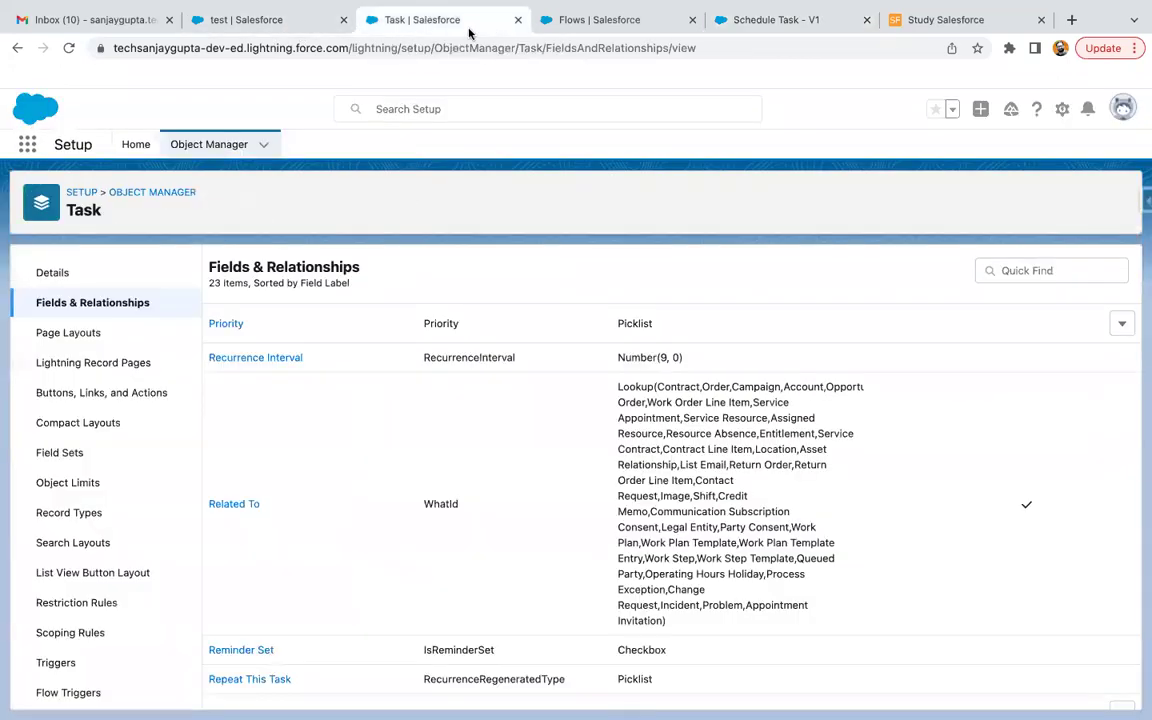
click(136, 144)
click(118, 184)
text(sche)
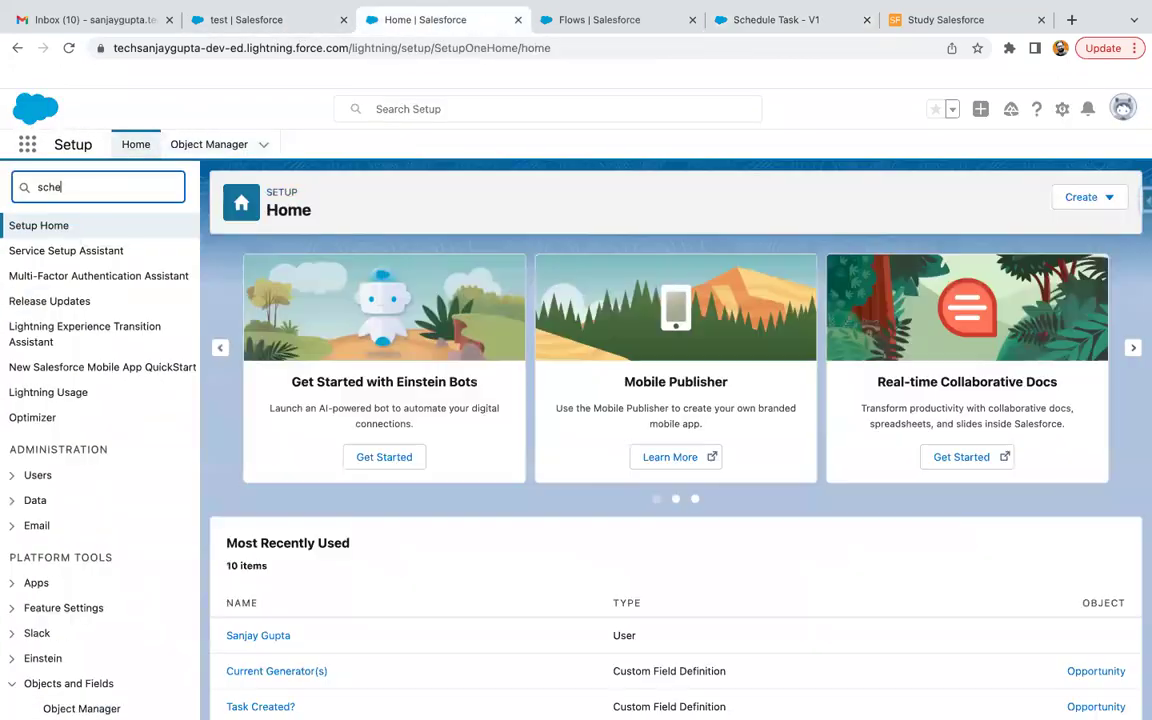
text(dule)
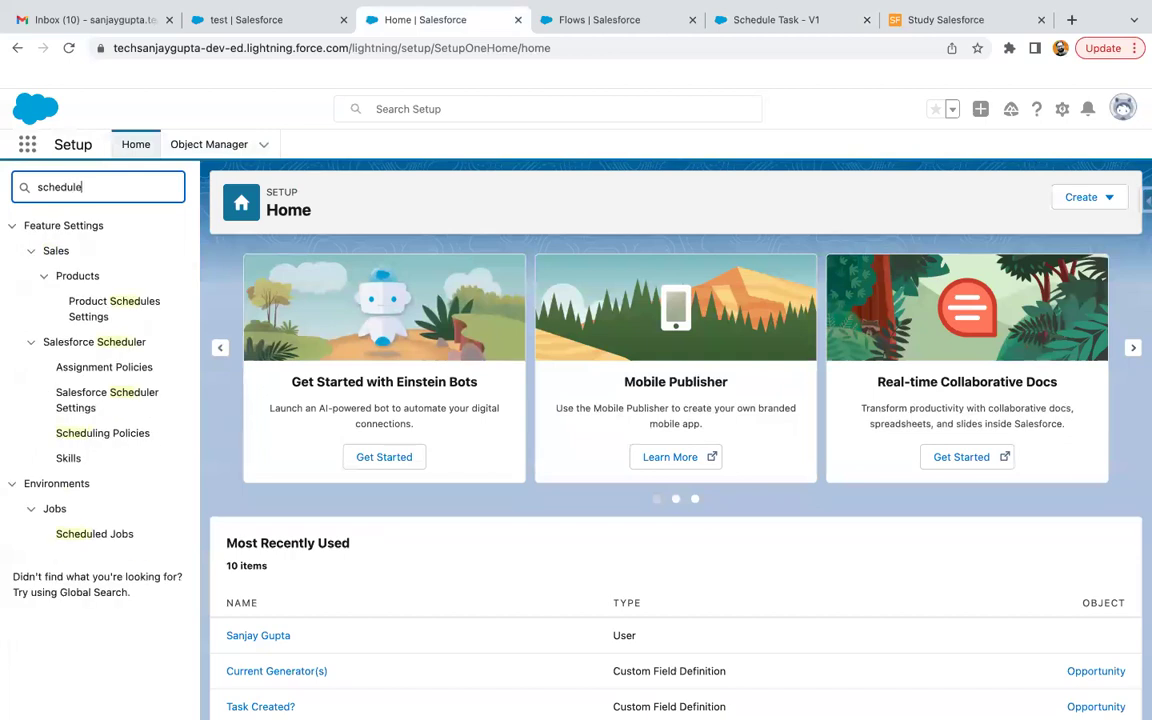
click(90, 536)
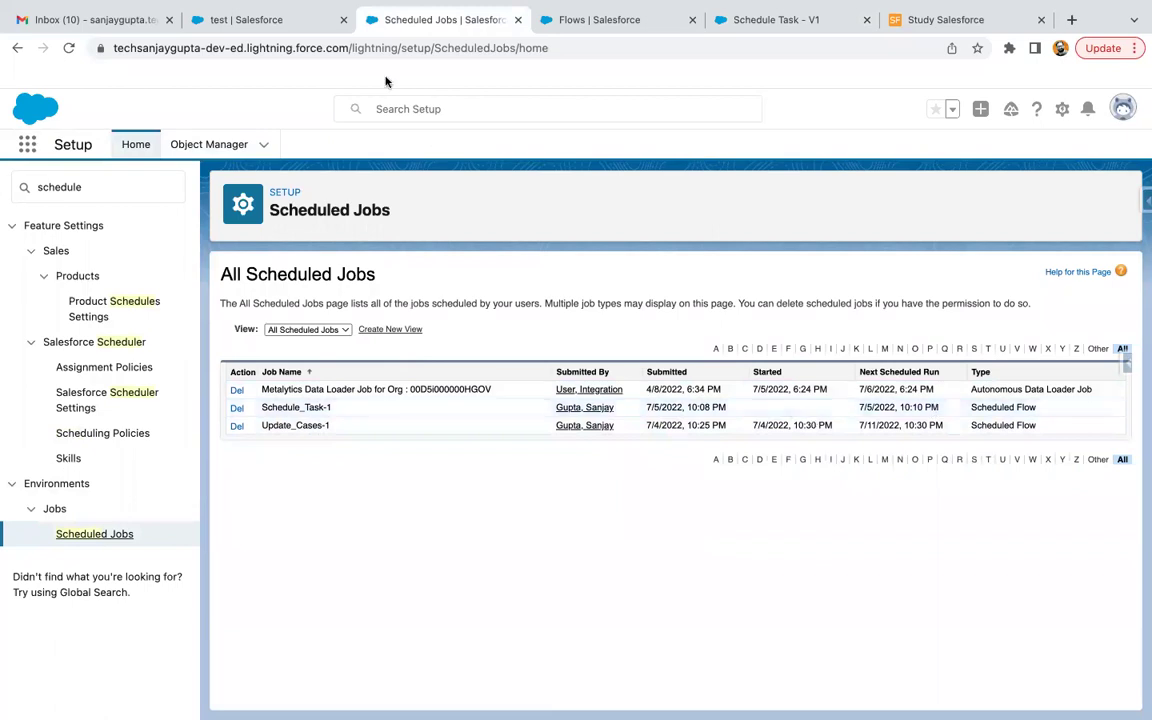
- Show the All Opportunities list in the Sales app and look through the opportunities' stages for open and closed records
click(285, 22)
click(298, 148)
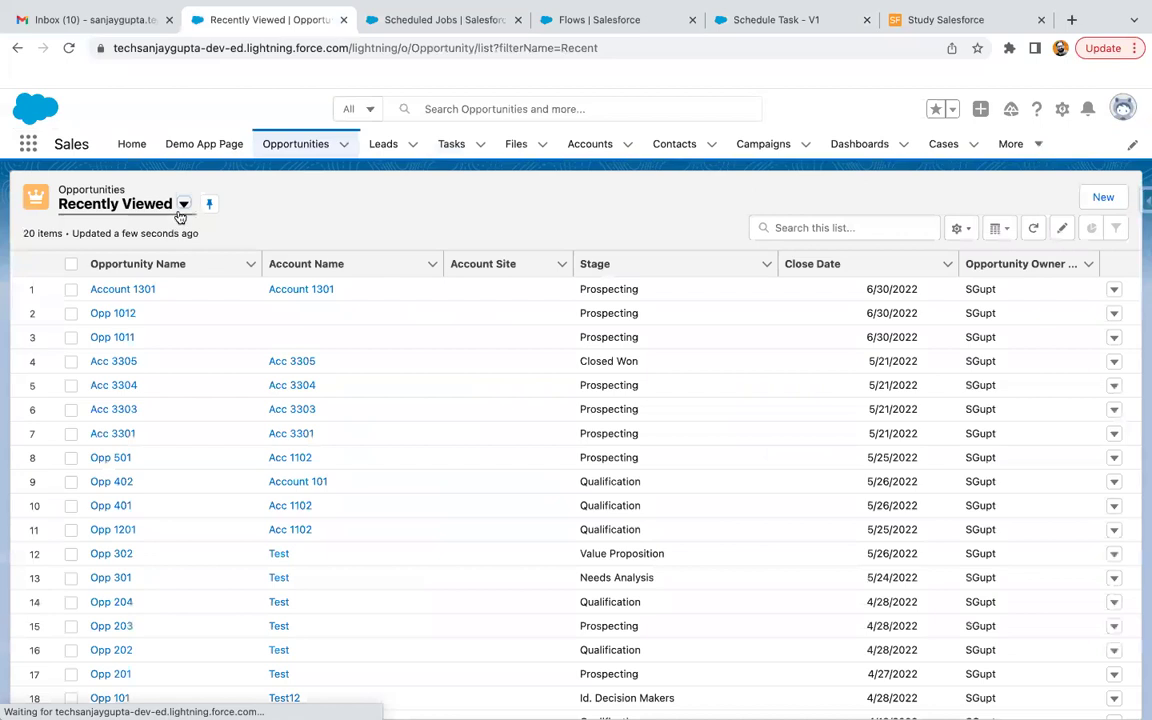
click(183, 206)
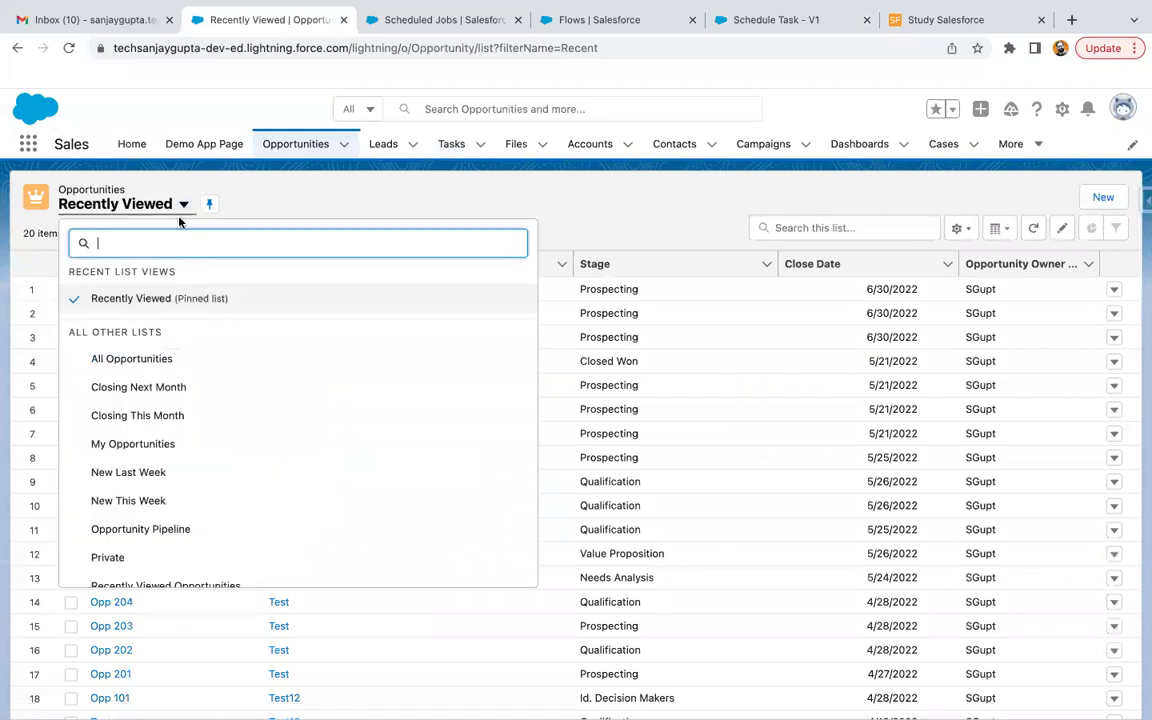
click(150, 357)
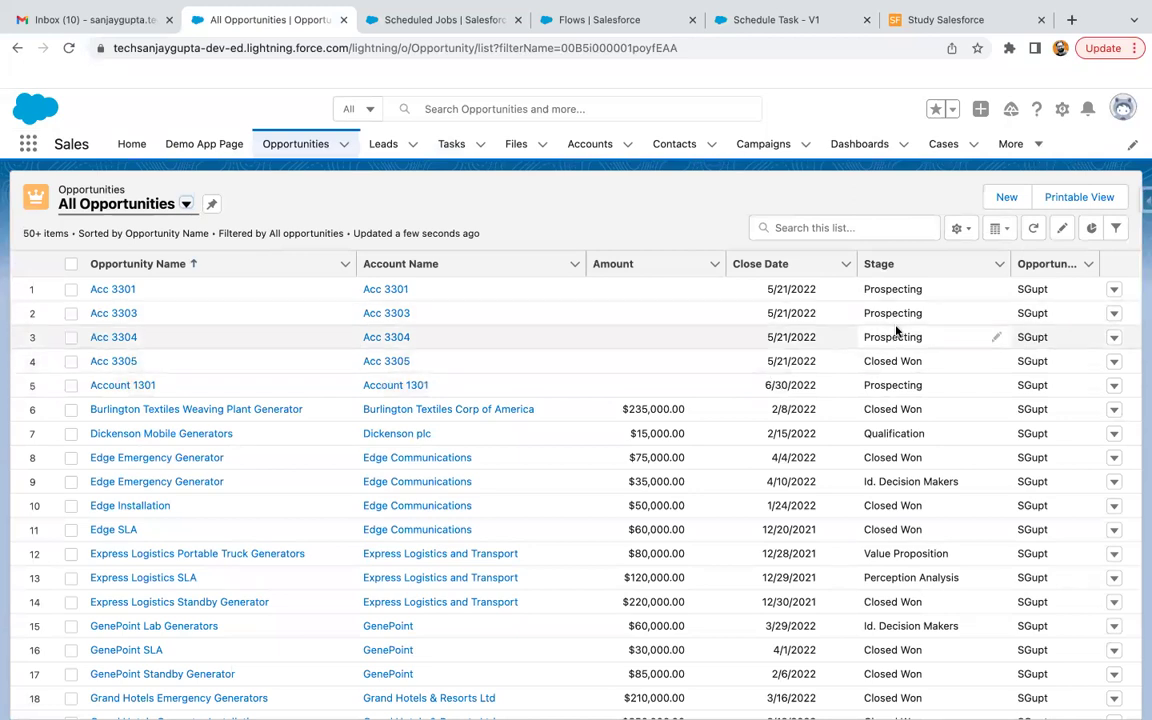
scroll(897, 567, down, 3)
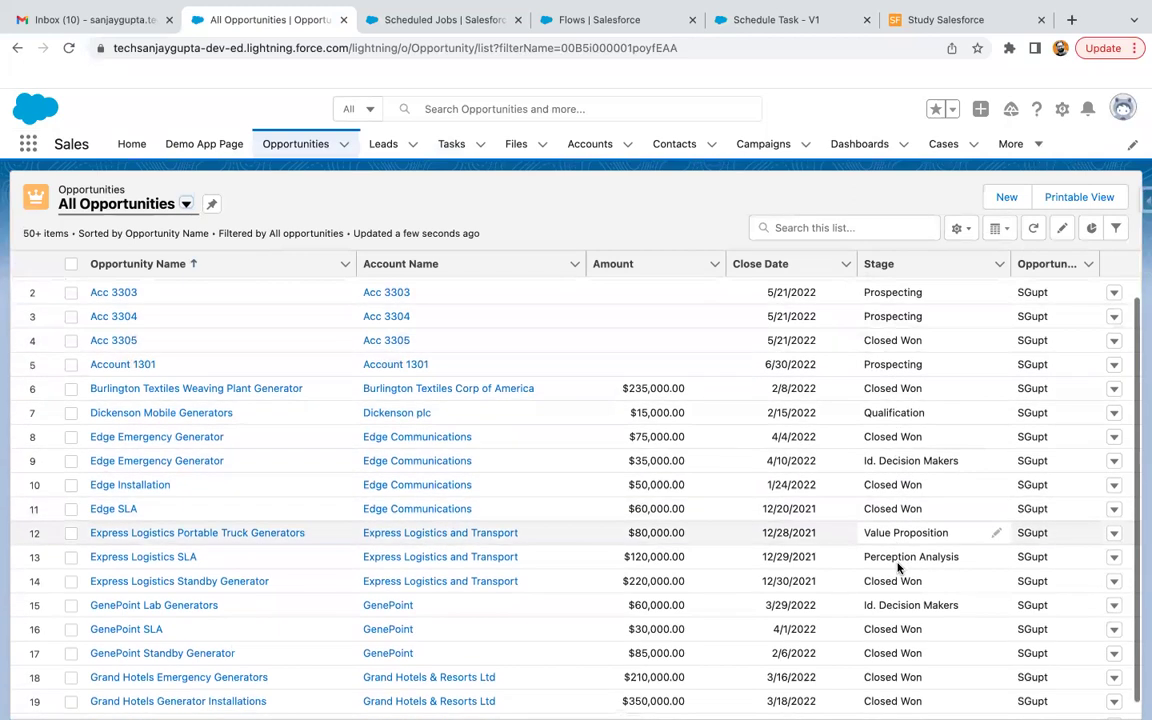
scroll(897, 567, up, 1)
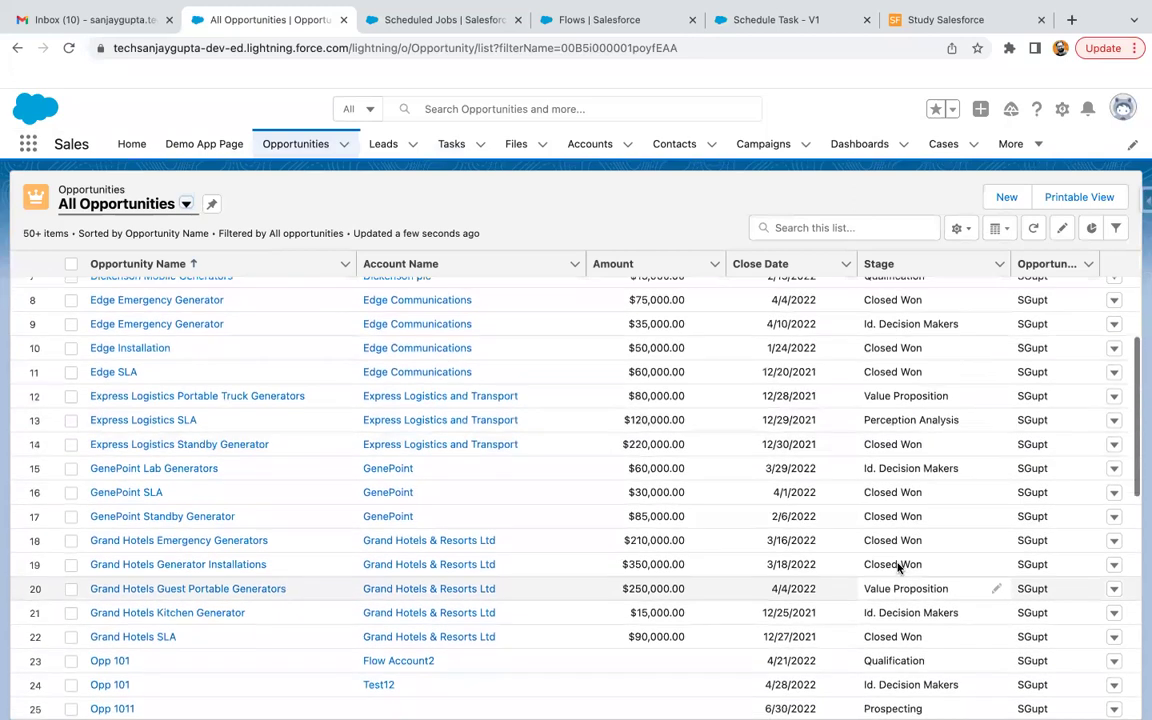
scroll(897, 567, up, 3)
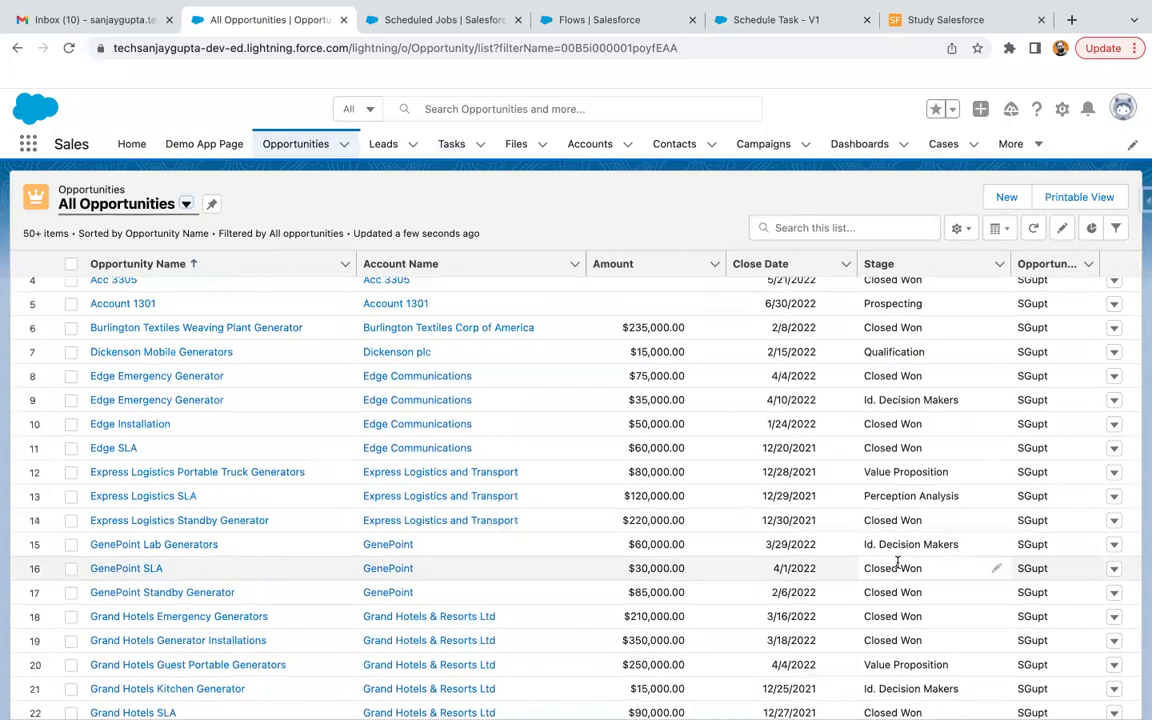
scroll(897, 567, up, 1)
scroll(903, 393, up, 2)
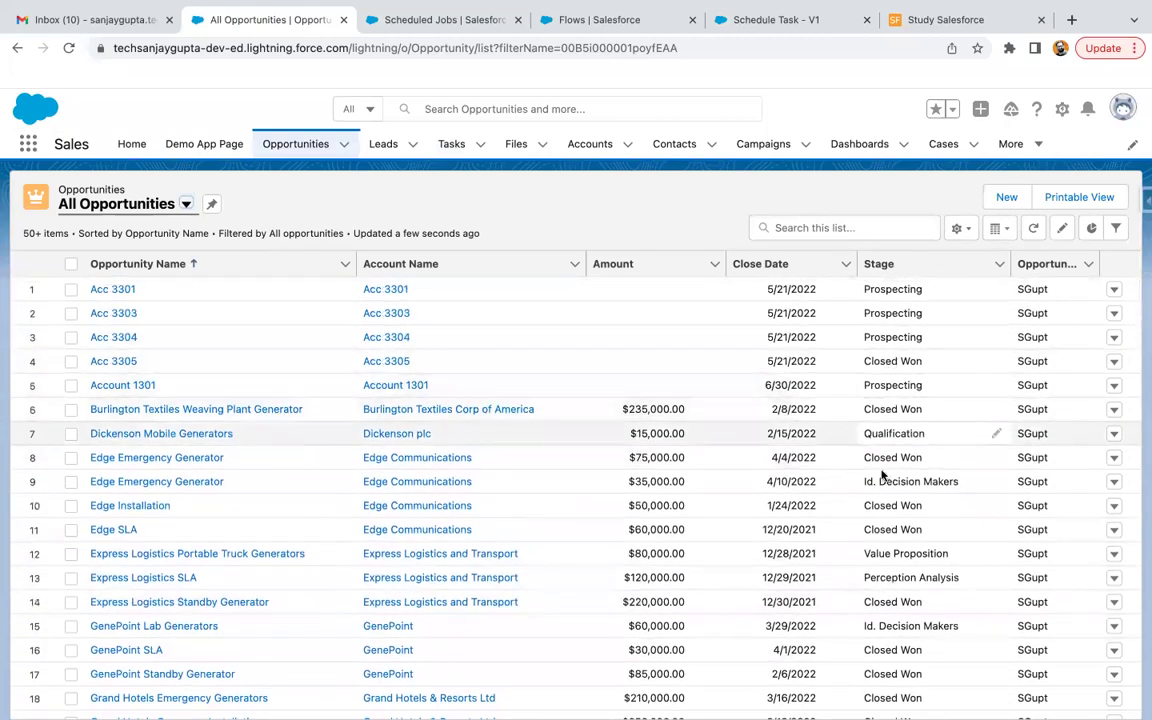
scroll(917, 524, down, 3)
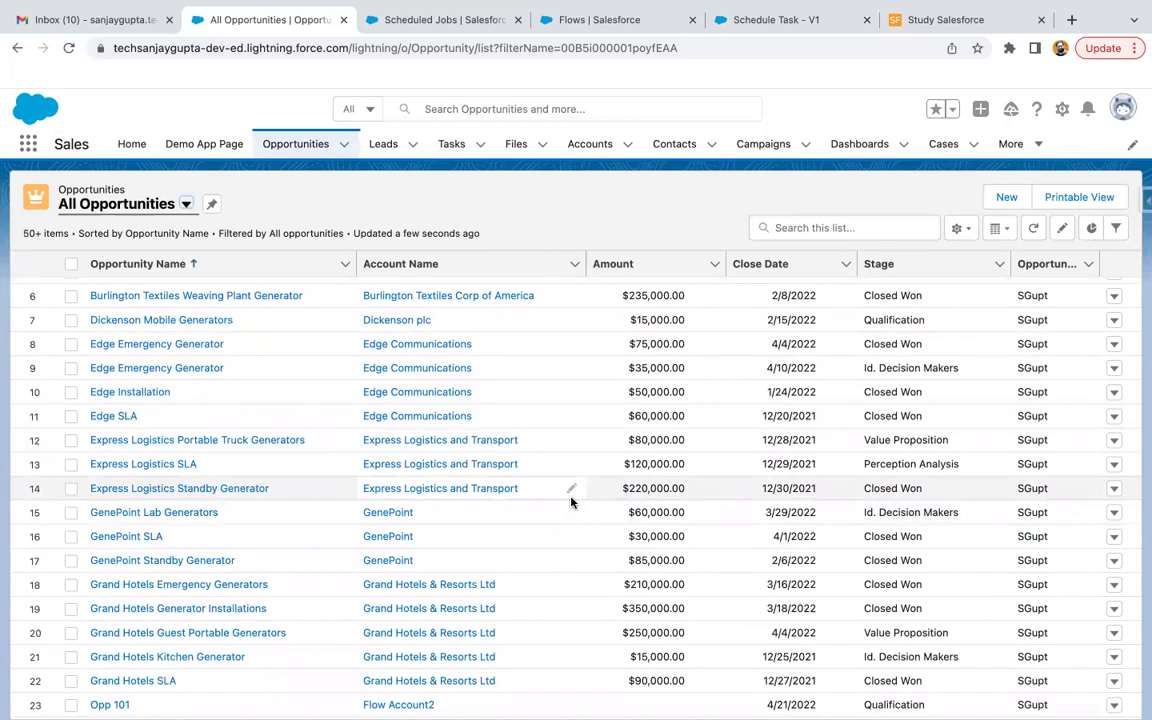
scroll(536, 475, up, 1)
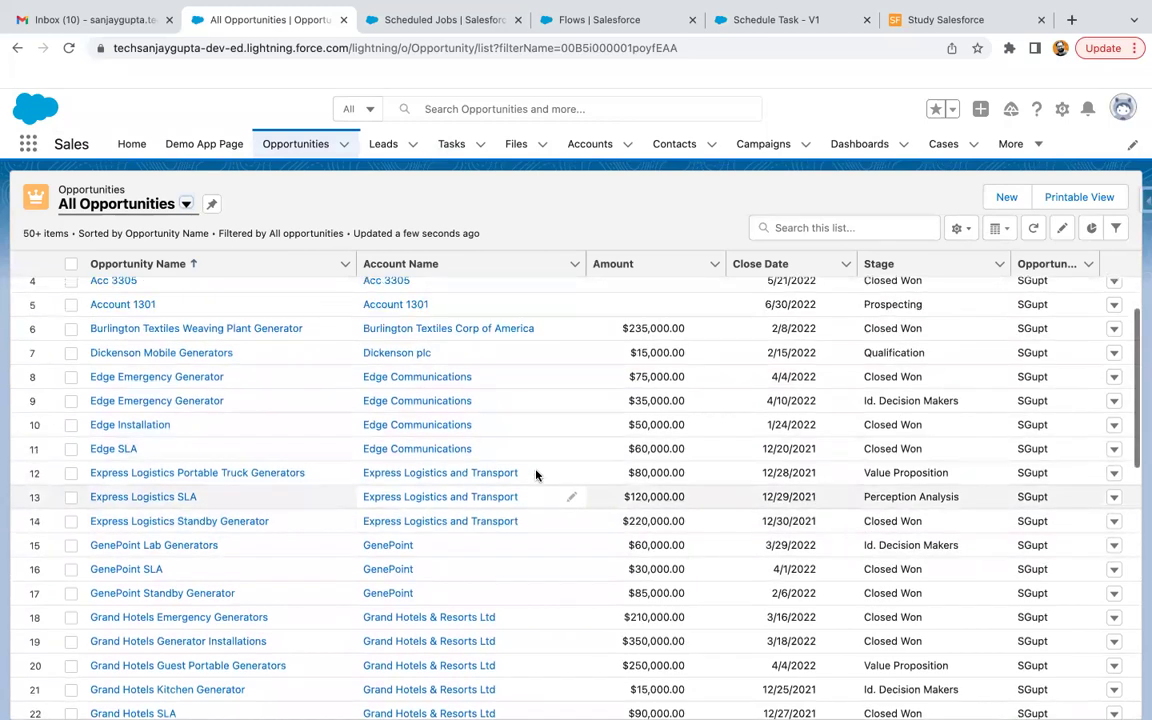
scroll(536, 475, up, 2)
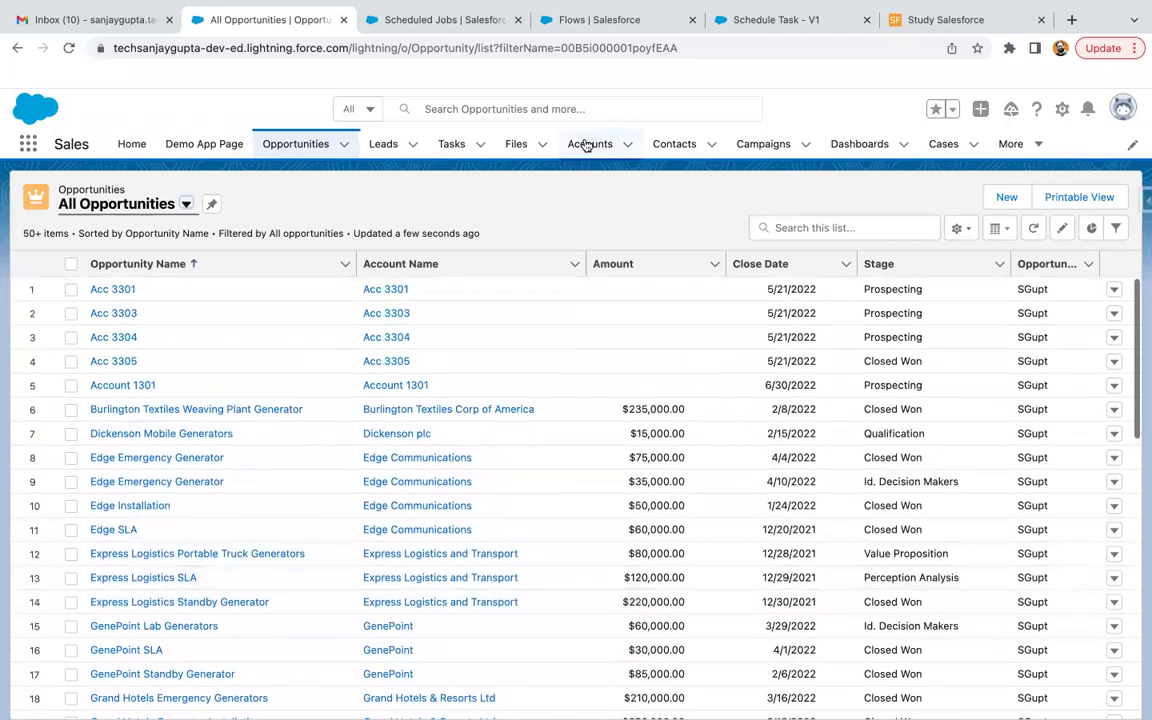
- Reload the Scheduled Jobs page in Setup to check the Schedule_Task-1 job's run
click(630, 22)
click(442, 20)
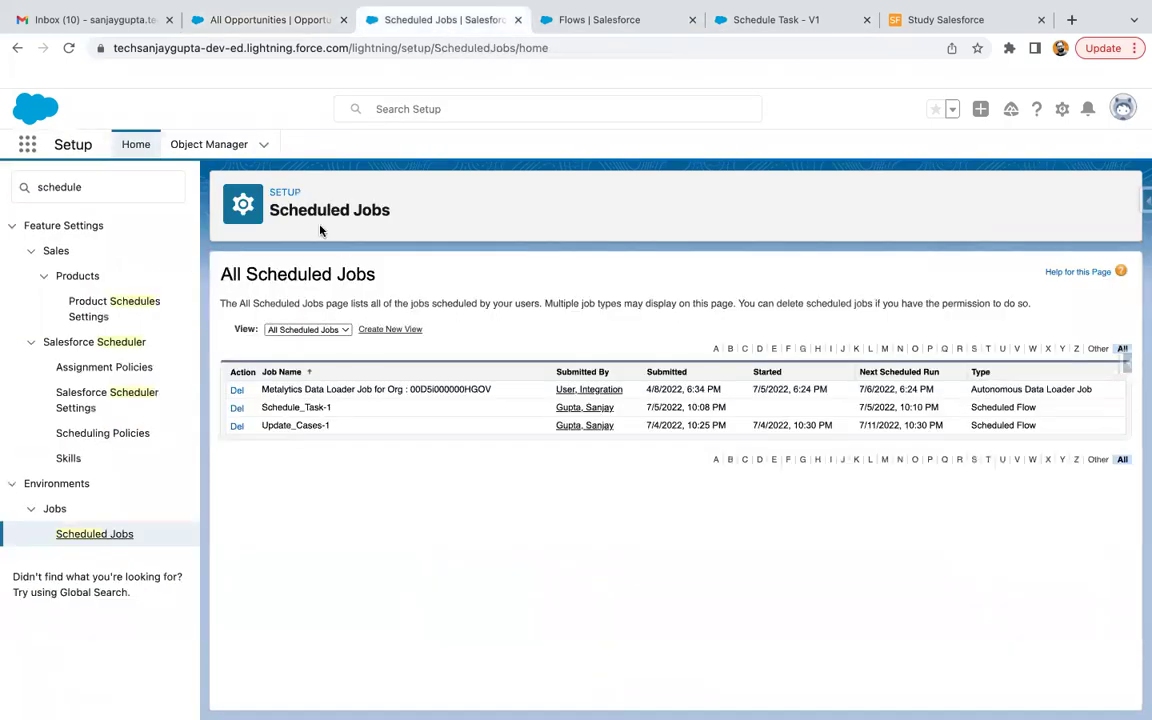
click(68, 48)
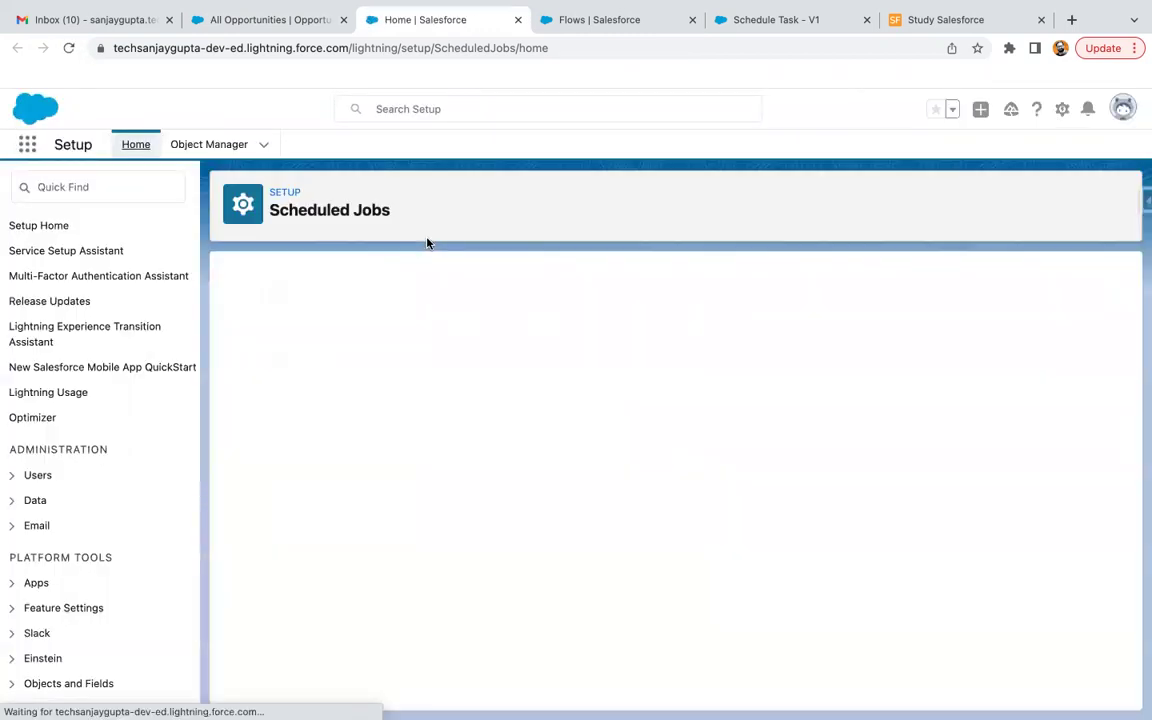
- Reload the All Opportunities list, open the Acc 3301 opportunity, and examine the details of its Reminder Task
click(281, 22)
click(68, 48)
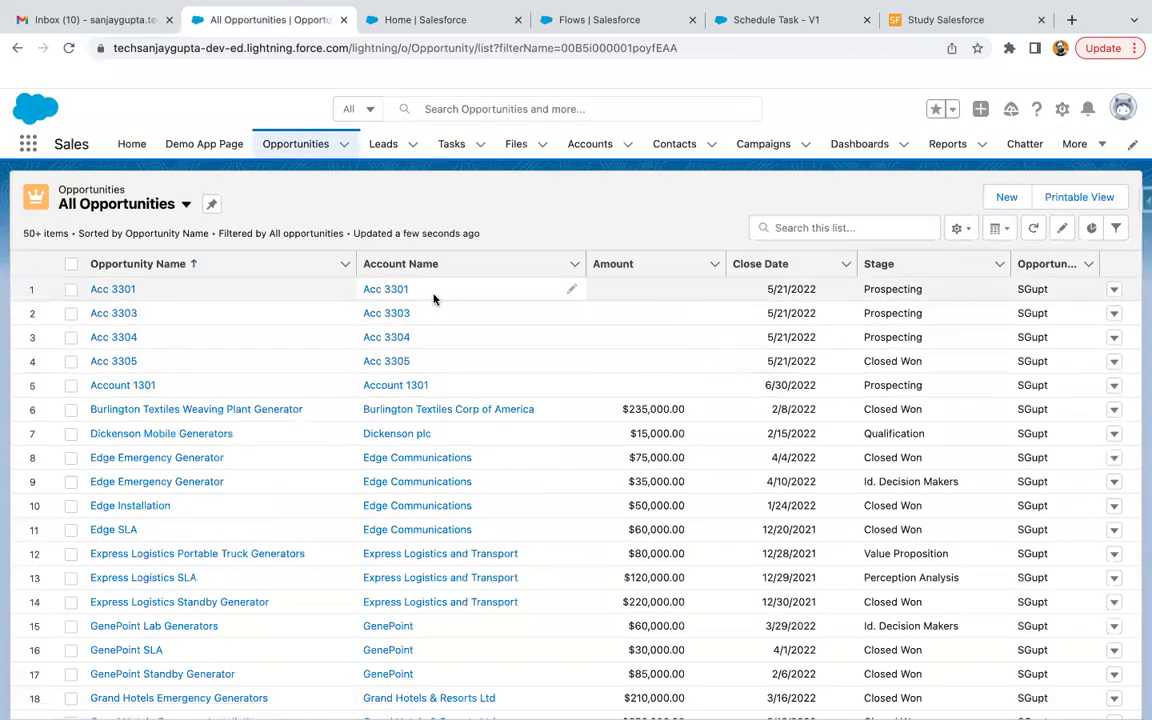
click(106, 289)
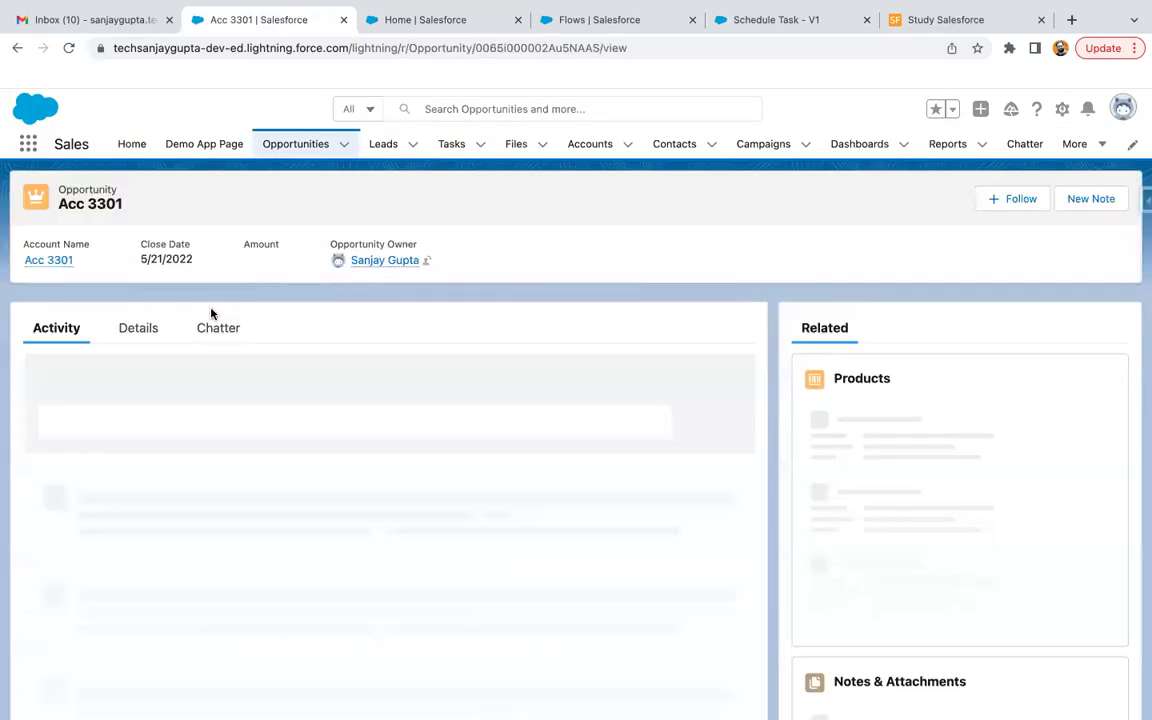
scroll(211, 509, down, 1)
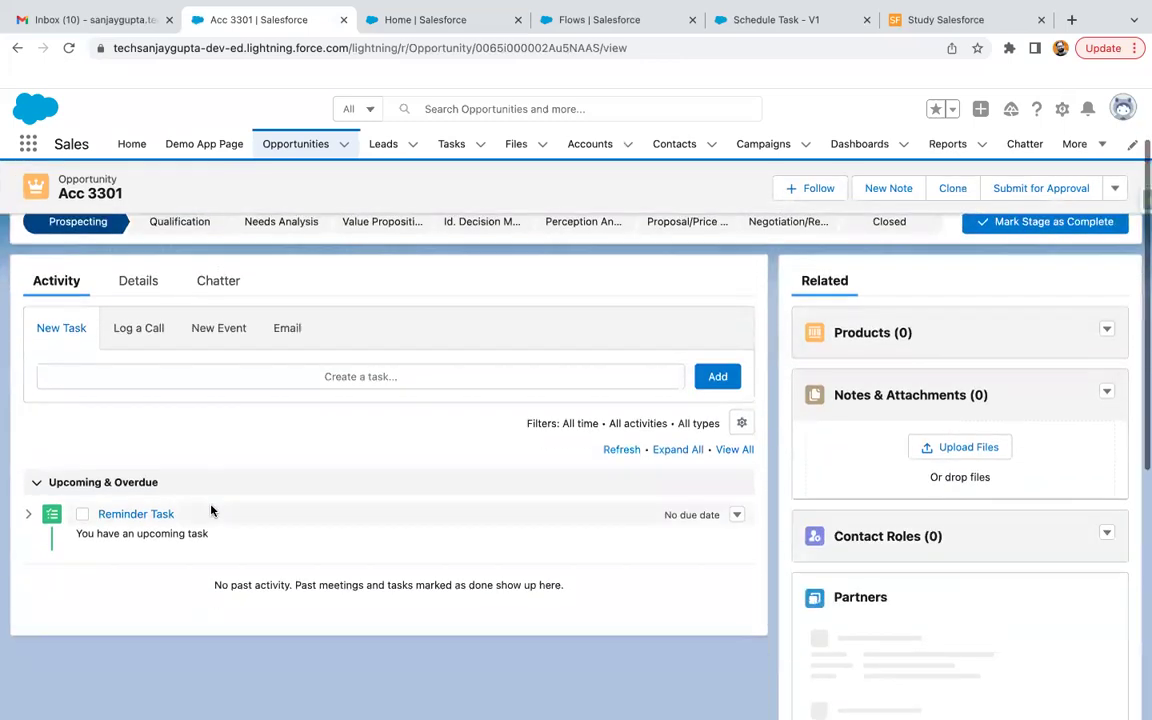
click(153, 516)
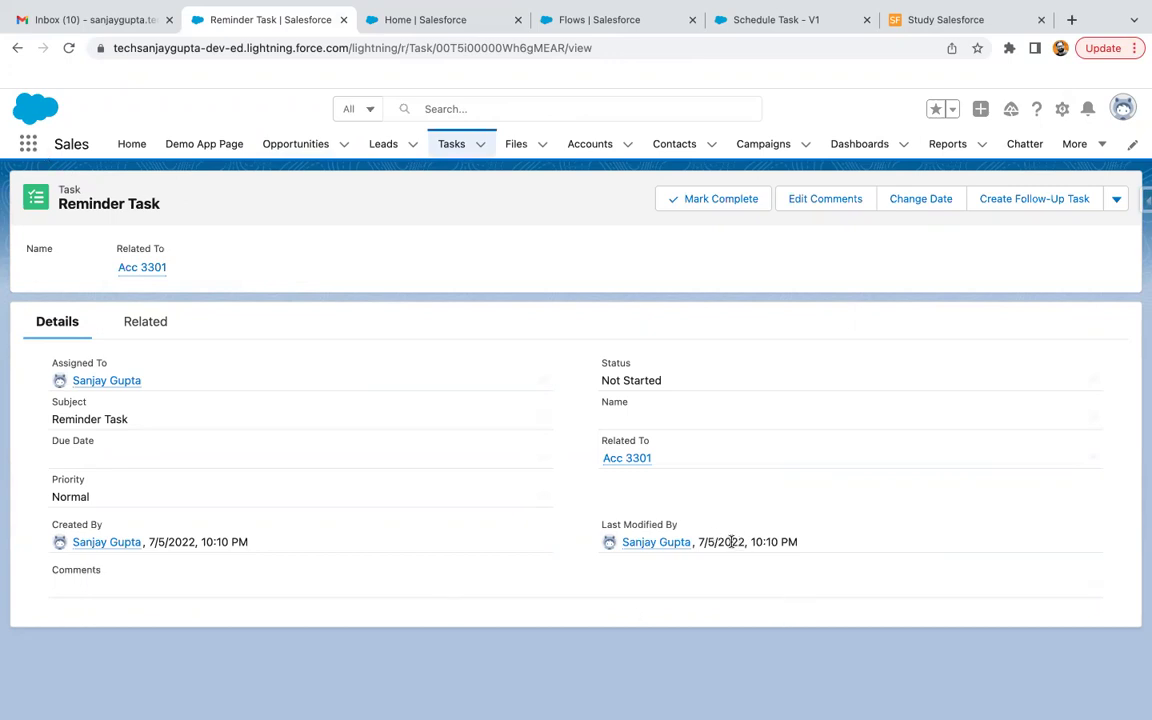
- Check the Burlington Textiles Weaving Plant Generator opportunity's activities for a reminder task, and open the $35,000 Edge Emergency Generator opportunity
click(15, 52)
click(15, 52)
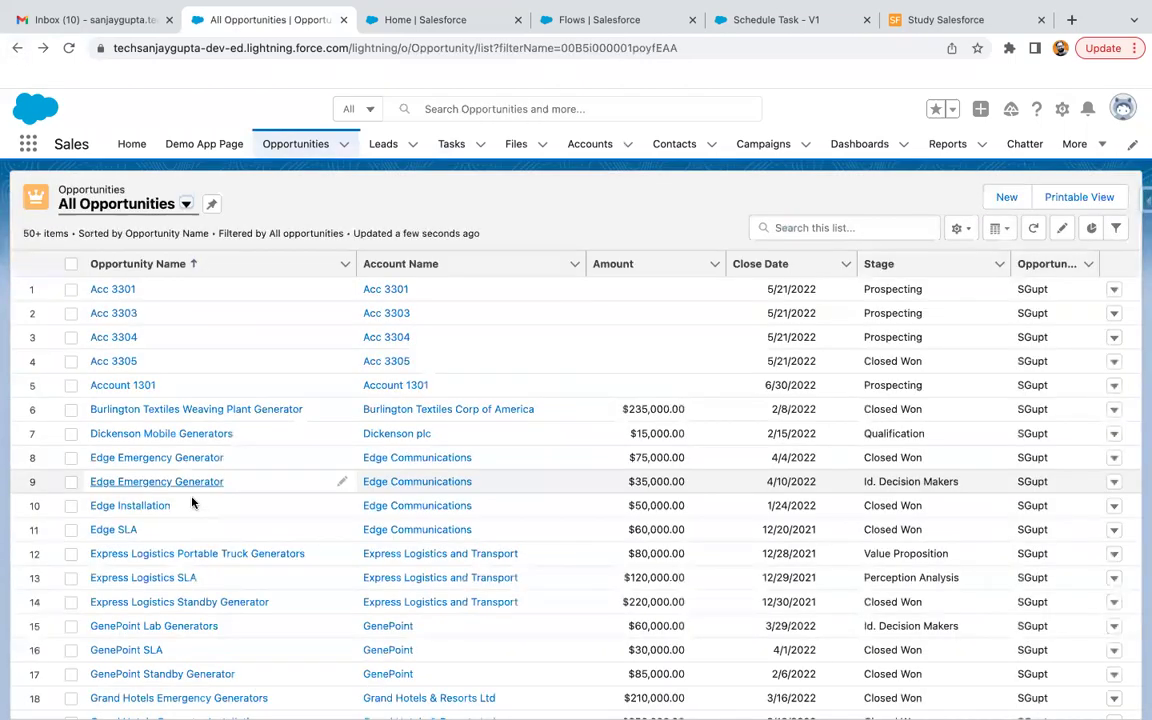
click(129, 411)
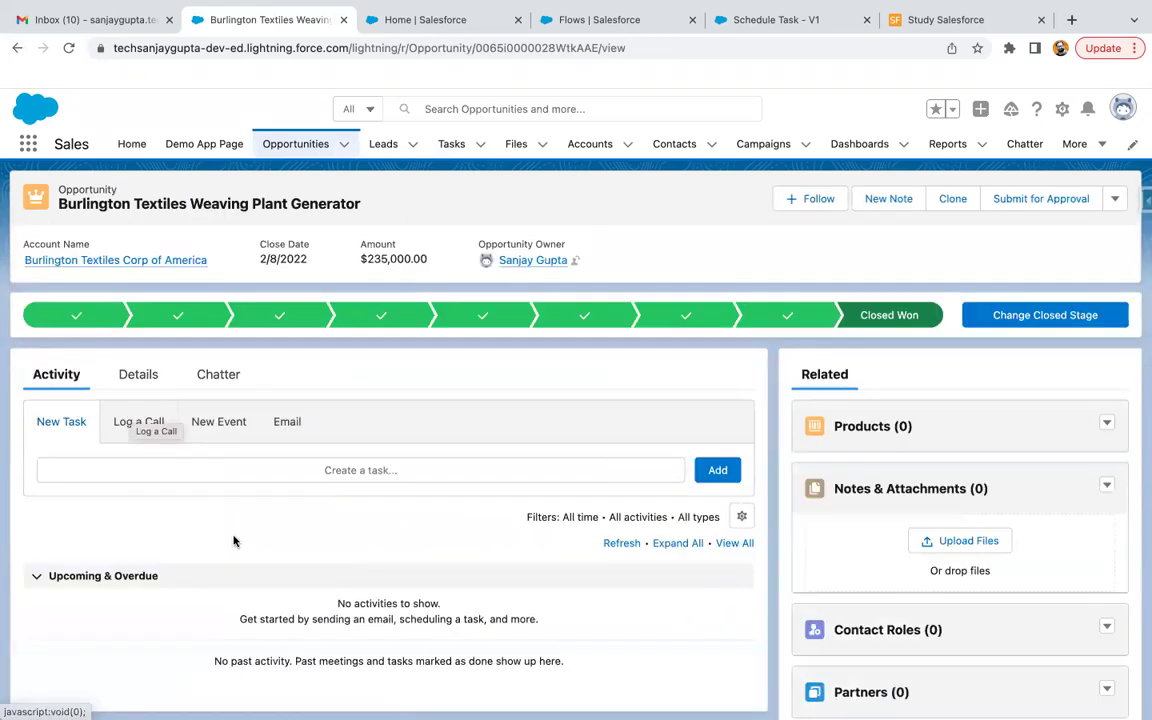
scroll(200, 515, down, 1)
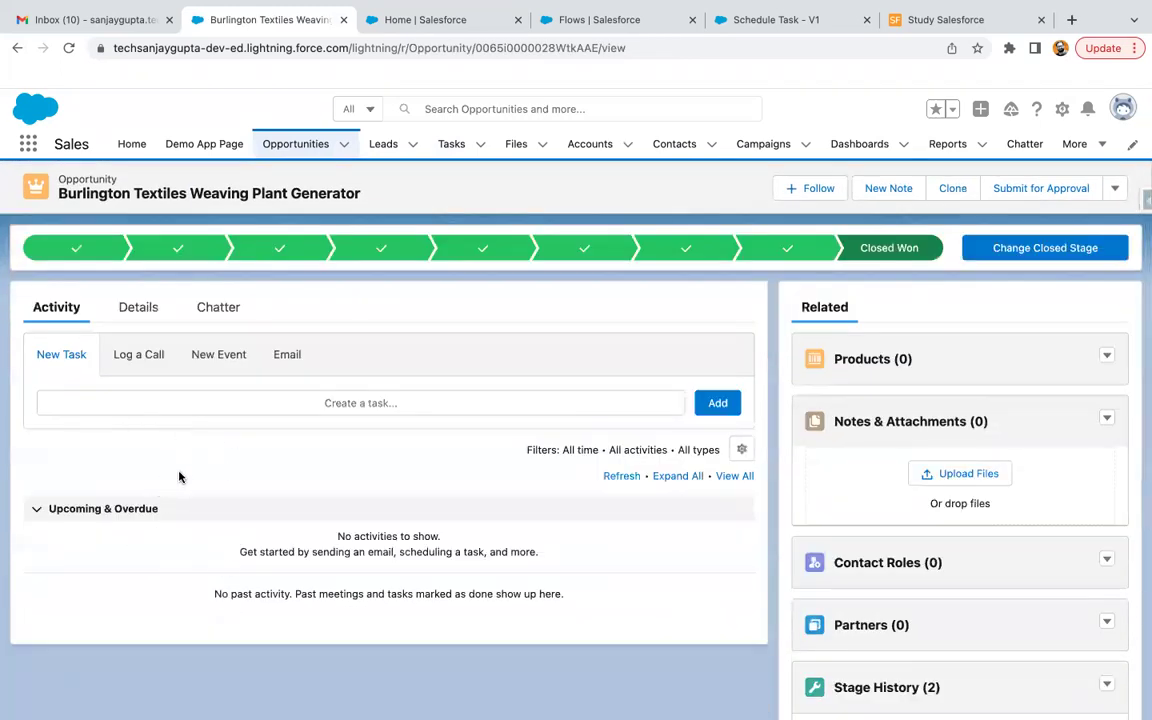
scroll(180, 476, up, 1)
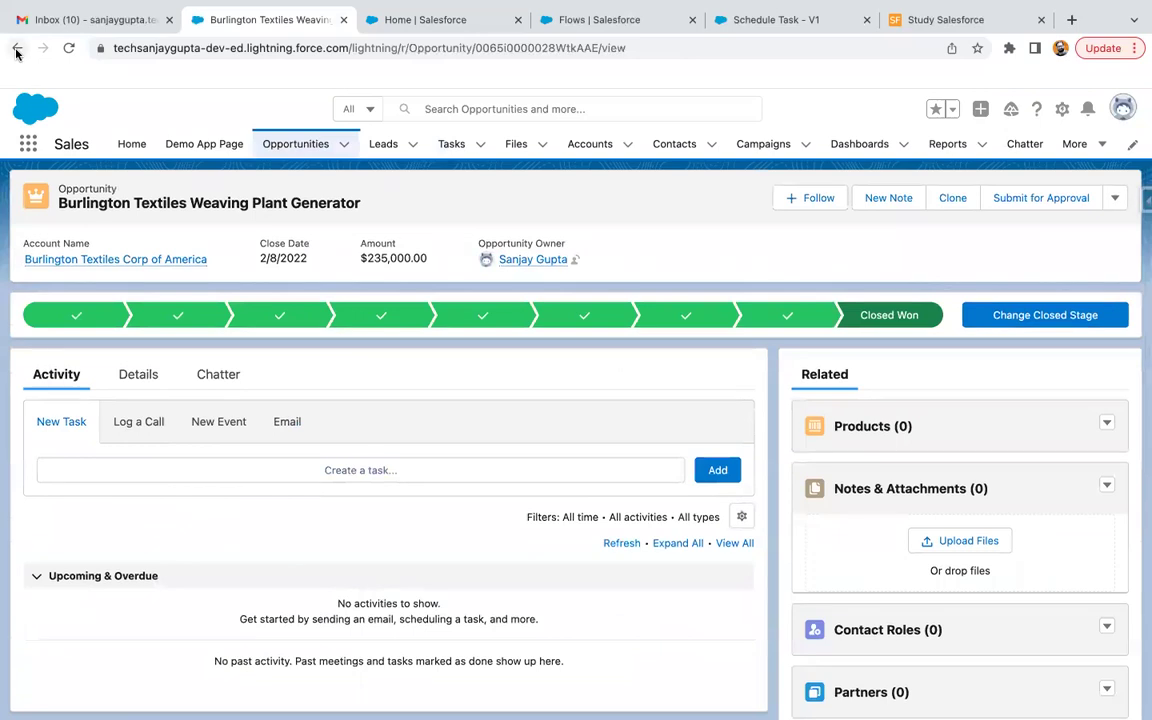
click(17, 47)
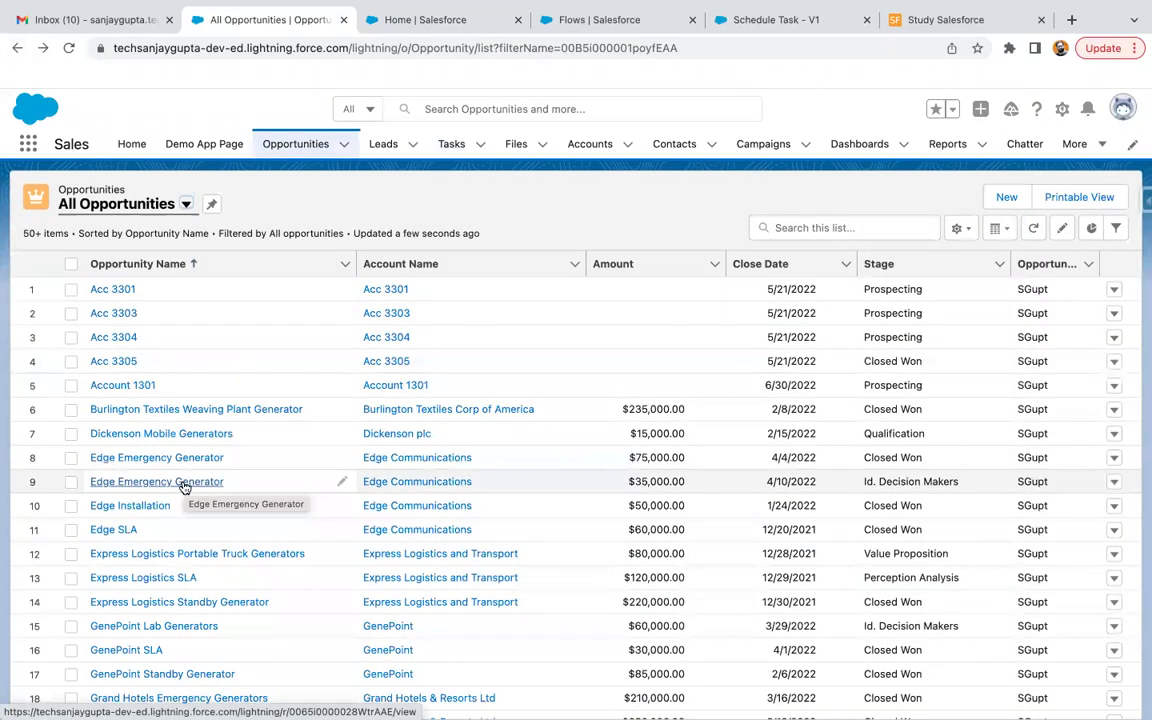
click(183, 485)
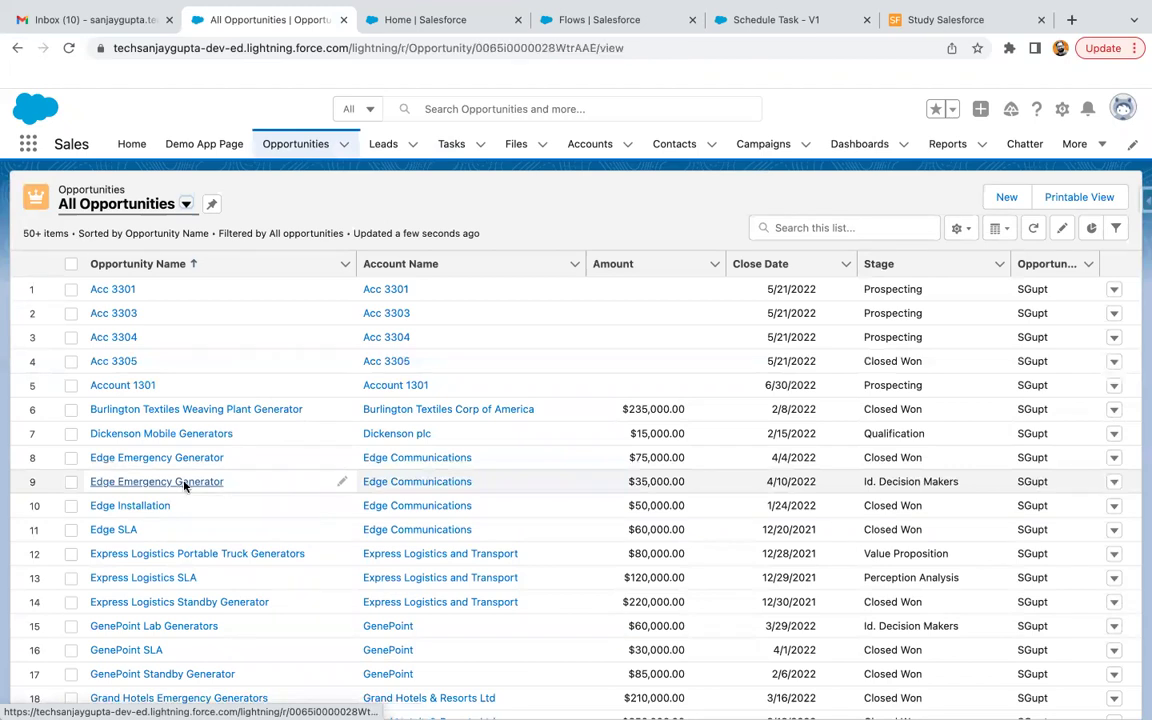
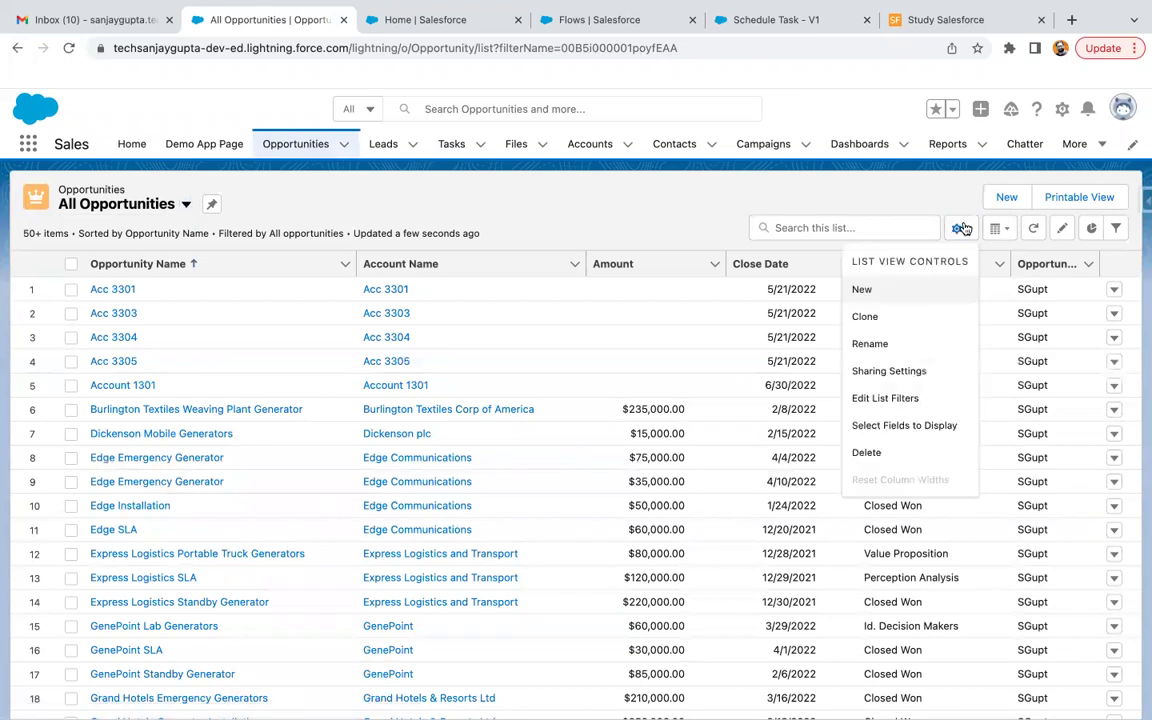
- Add the Task Created? field to the displayed columns of the All Opportunities list view and check its values against the stages
click(812, 421)
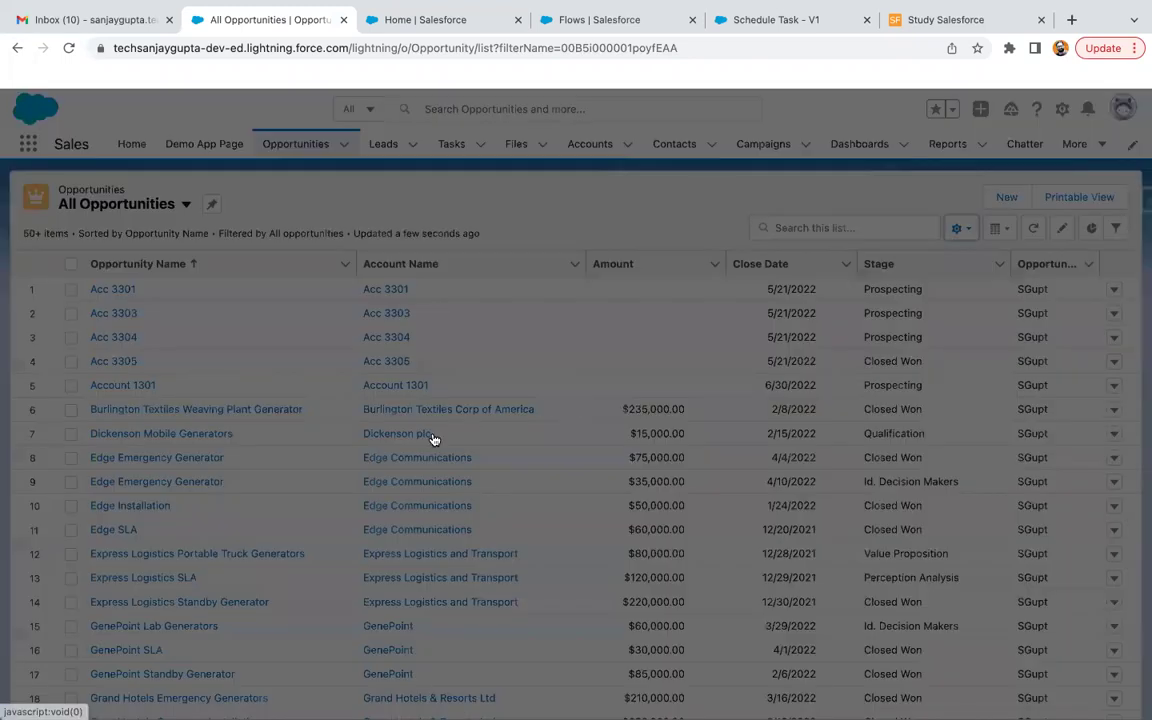
scroll(435, 442, down, 6)
click(437, 396)
click(566, 319)
click(806, 542)
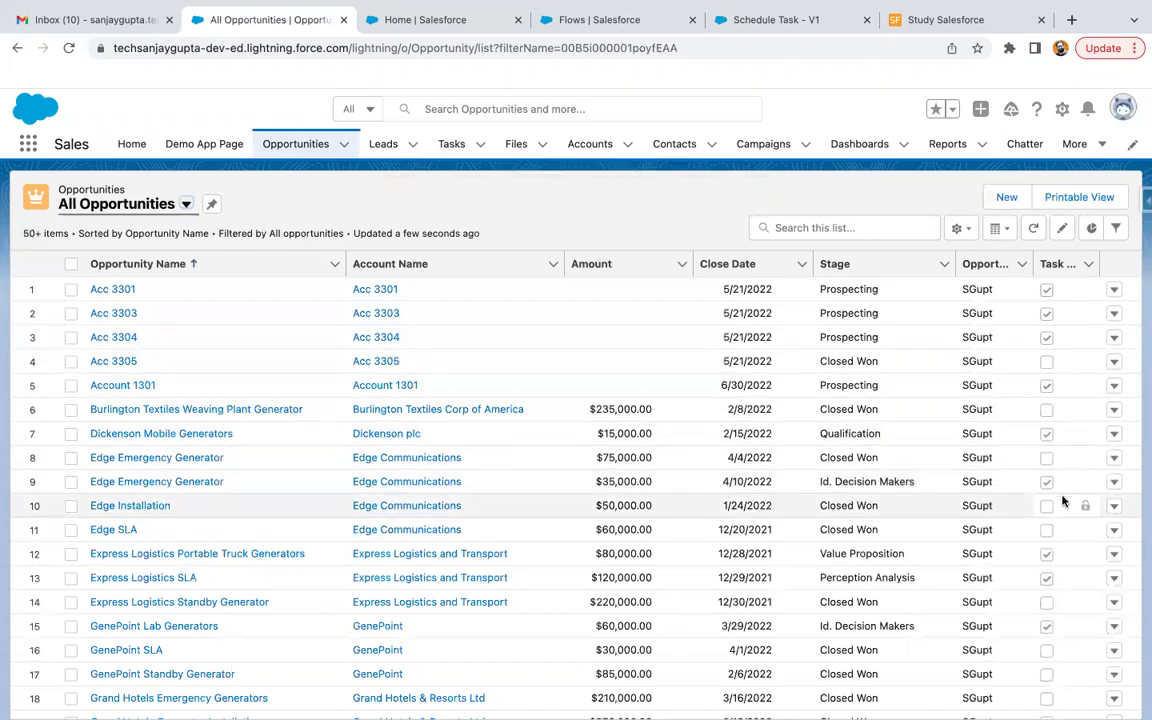
scroll(1063, 589, down, 1)
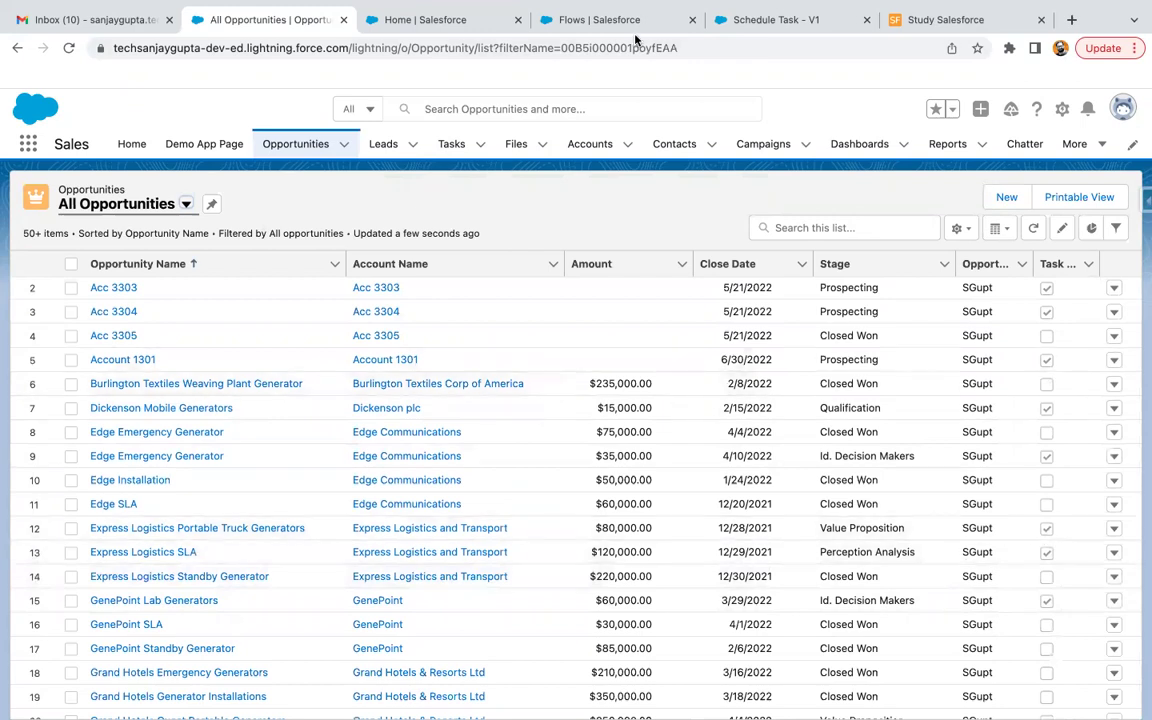
- Review the Schedule Task flow's Opportunity filter conditions in its Start element, and compare them with the All Opportunities list
click(598, 22)
click(738, 25)
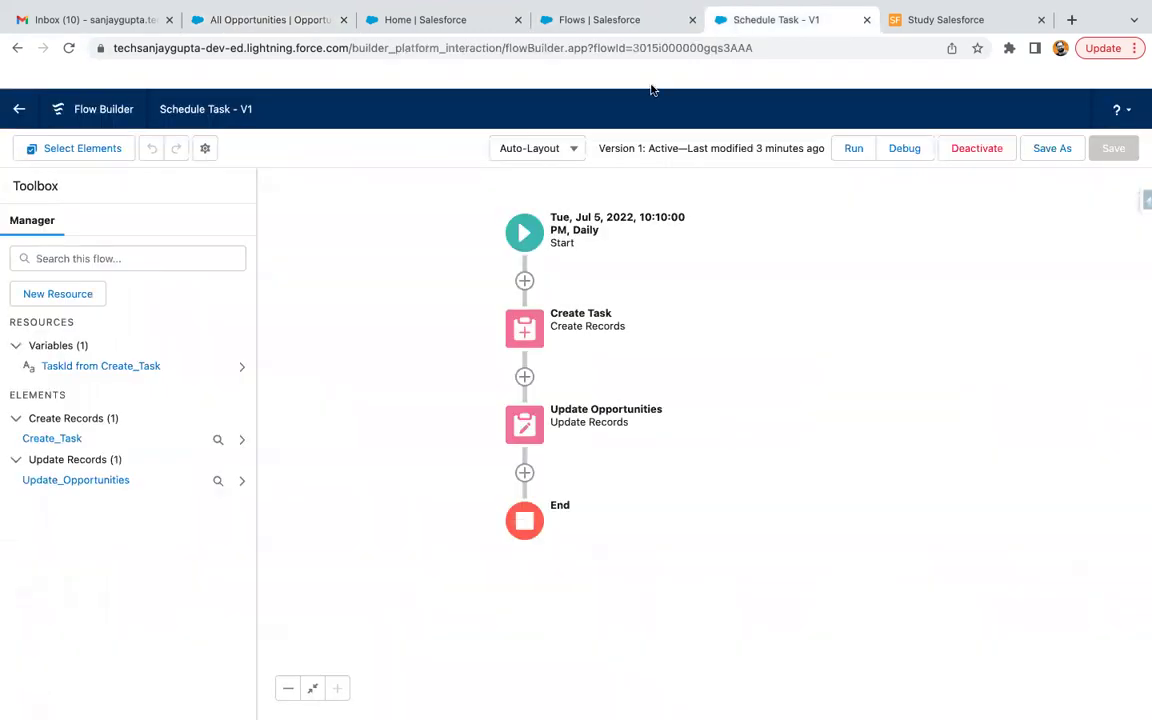
click(522, 232)
click(507, 362)
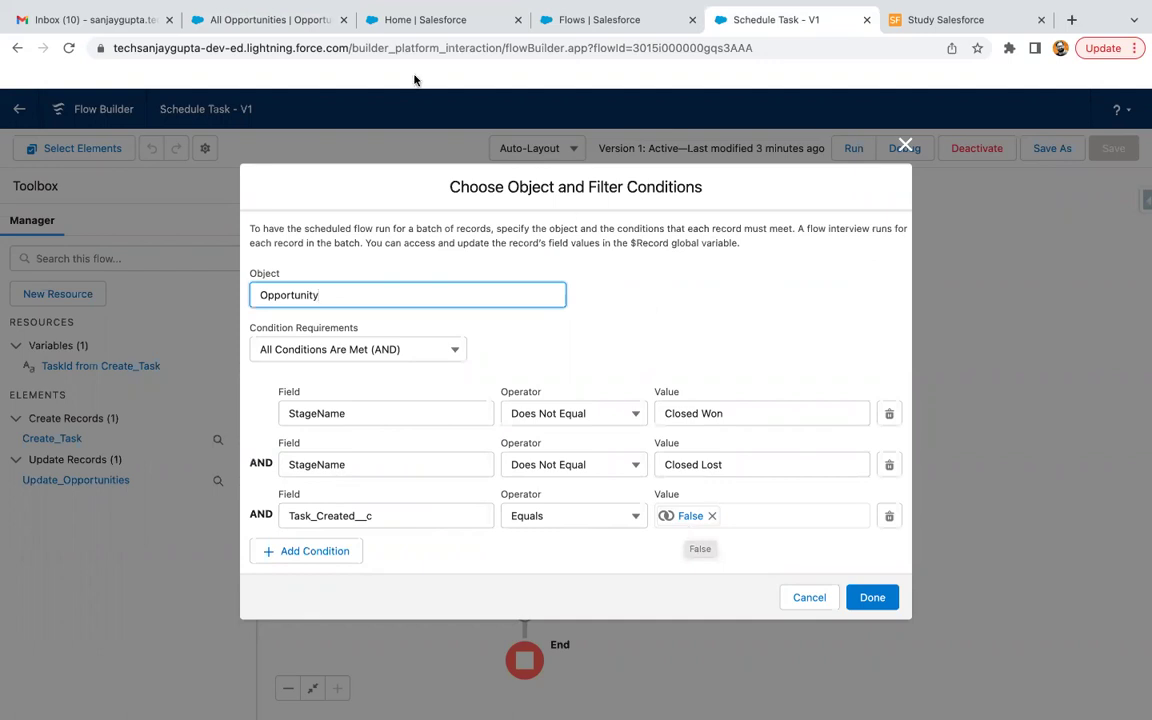
mouse_move(288, 31)
click(276, 61)
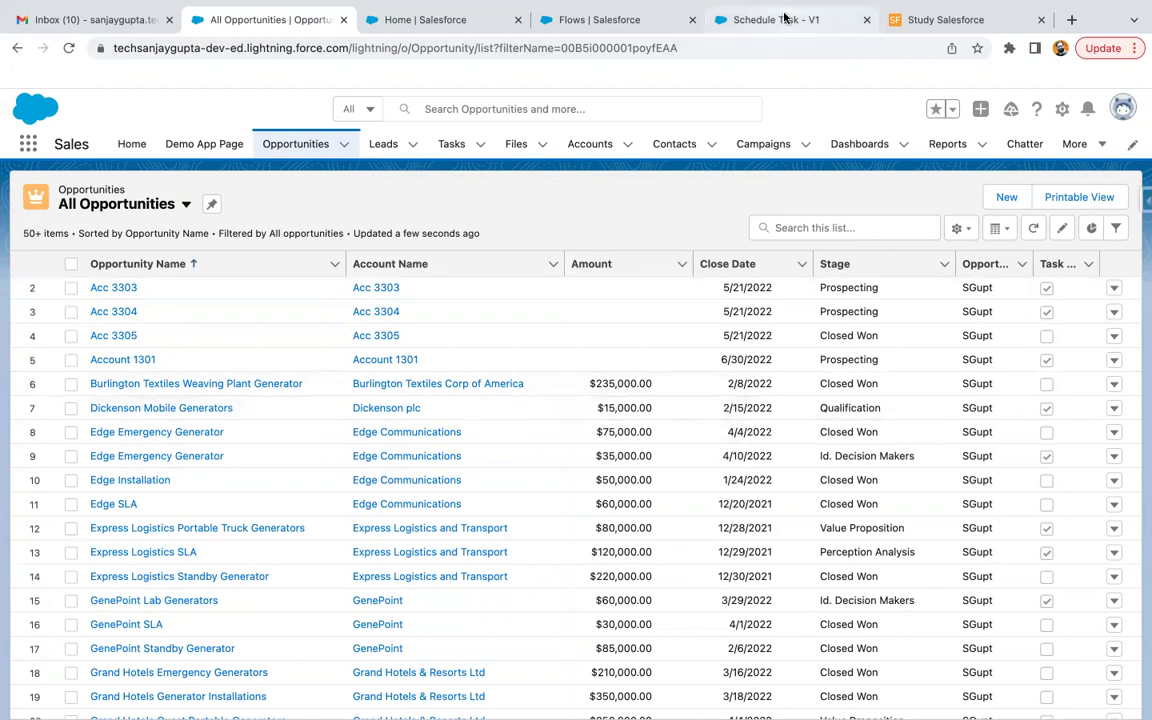
- Examine the Schedule_Task-1 job's start time and next scheduled run on the Scheduled Jobs page in Setup
click(706, 18)
click(404, 20)
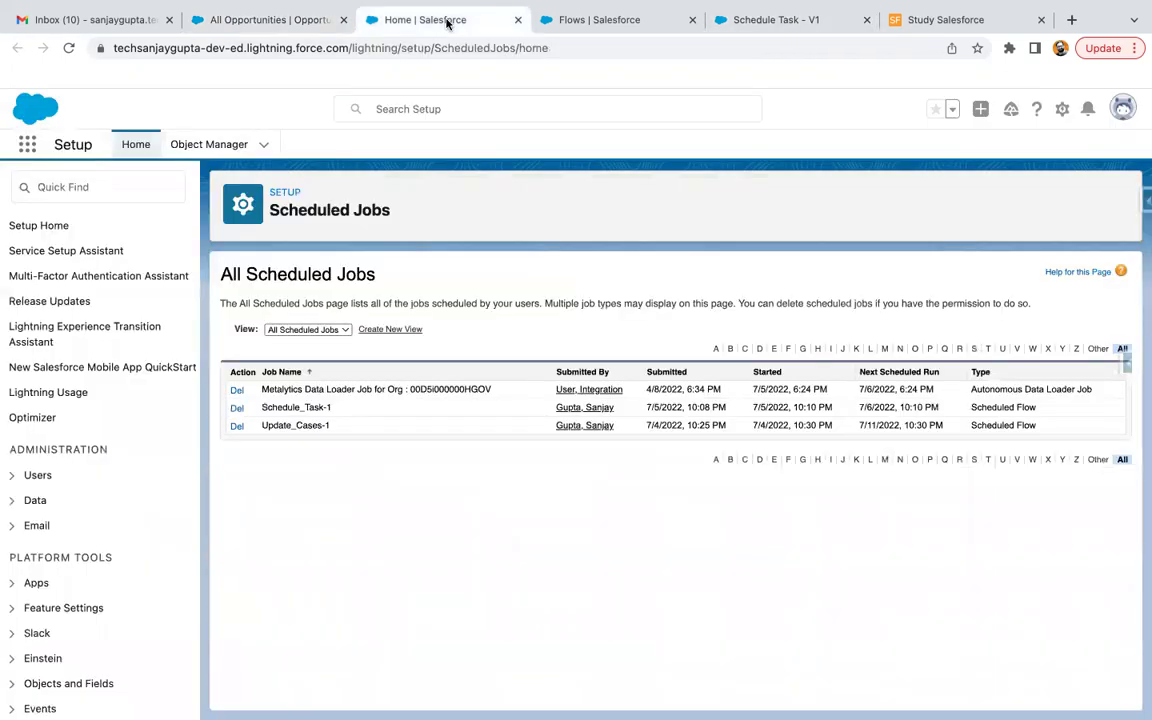
scroll(627, 391, up, 5)
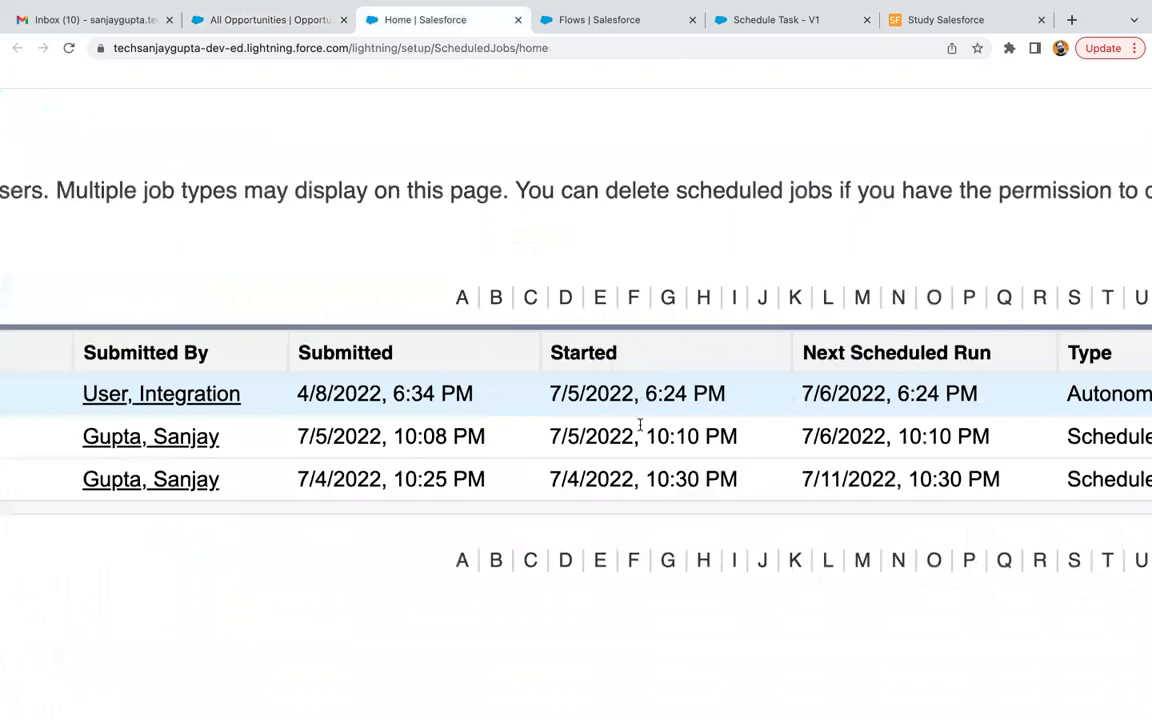
scroll(815, 438, right, 1)
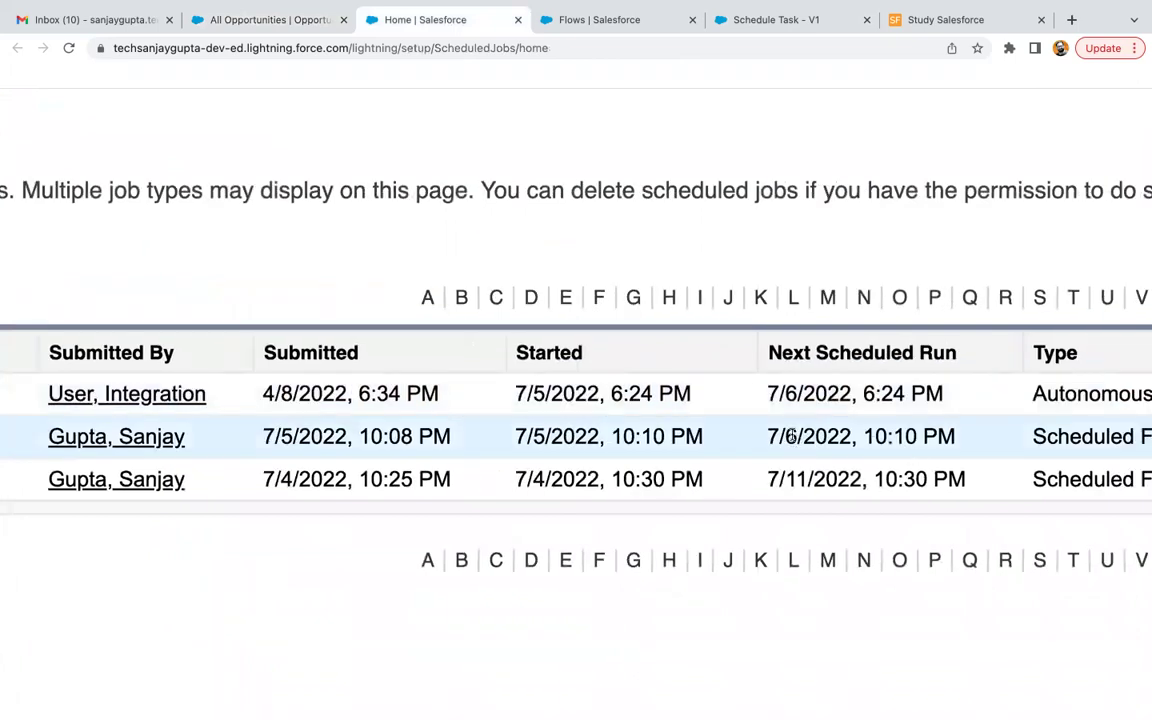
scroll(790, 436, down, 5)
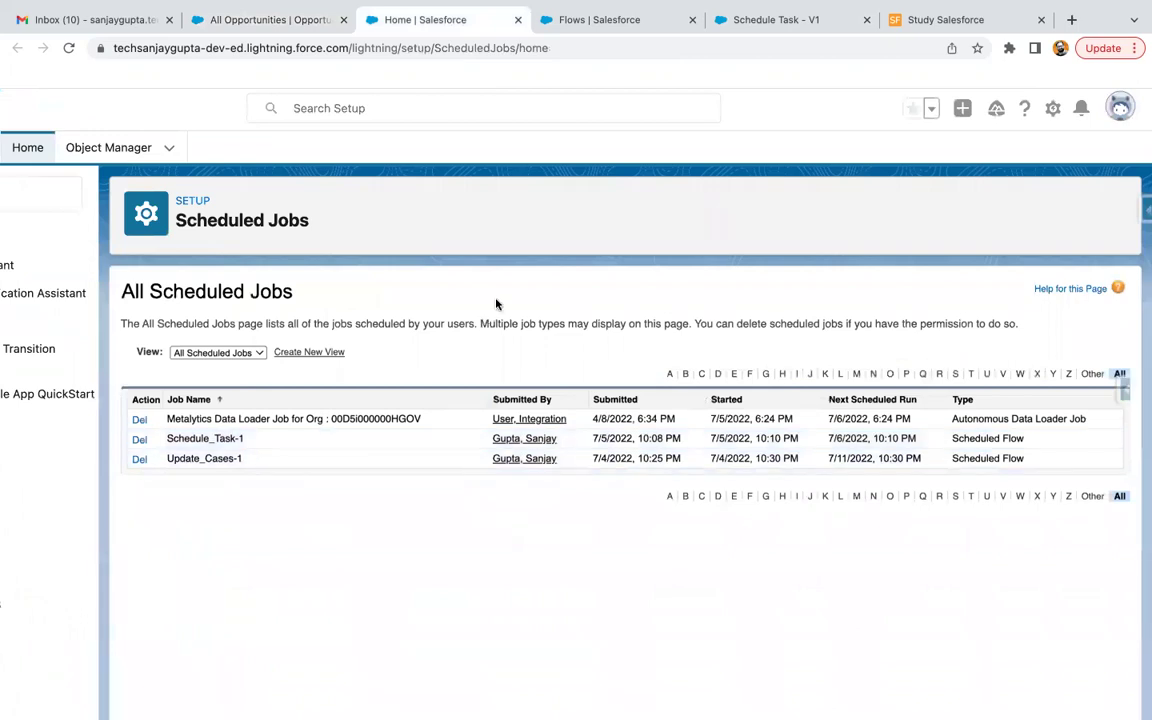
scroll(539, 240, down, 3)
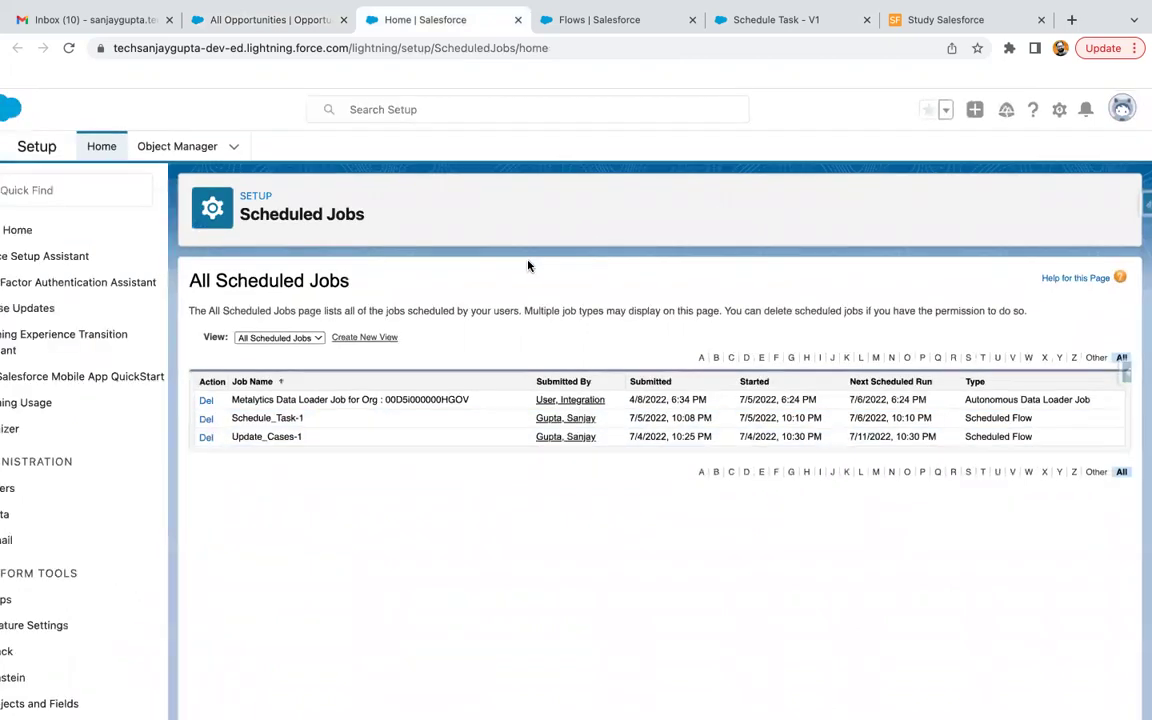